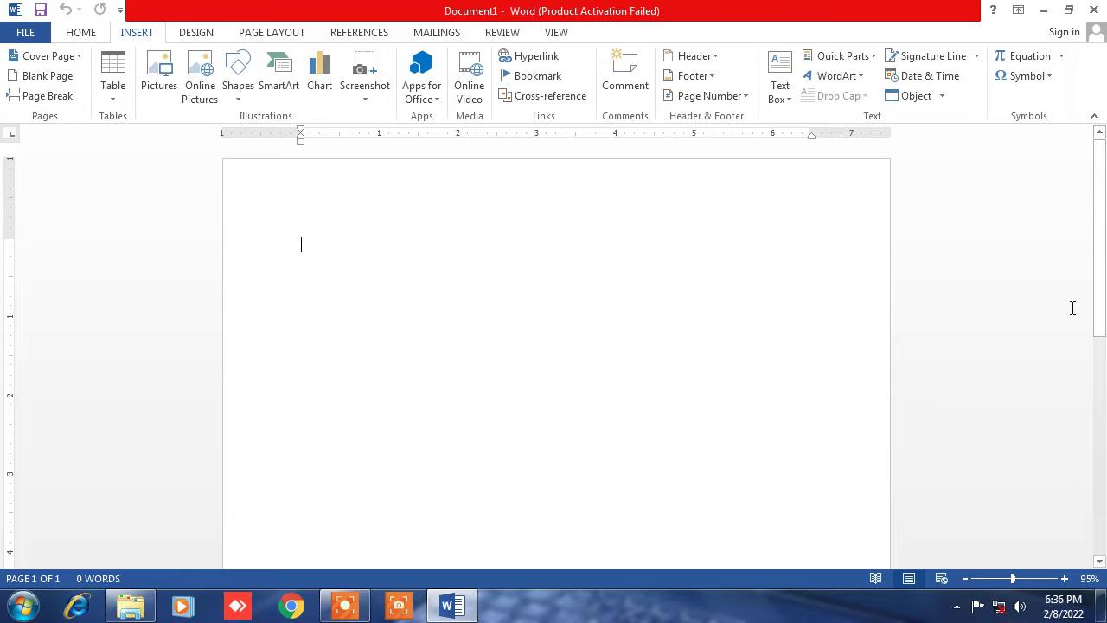
- Open the More Symbols dialog and browse the symbol fonts, previewing Wide Latin
left_click(1049, 78)
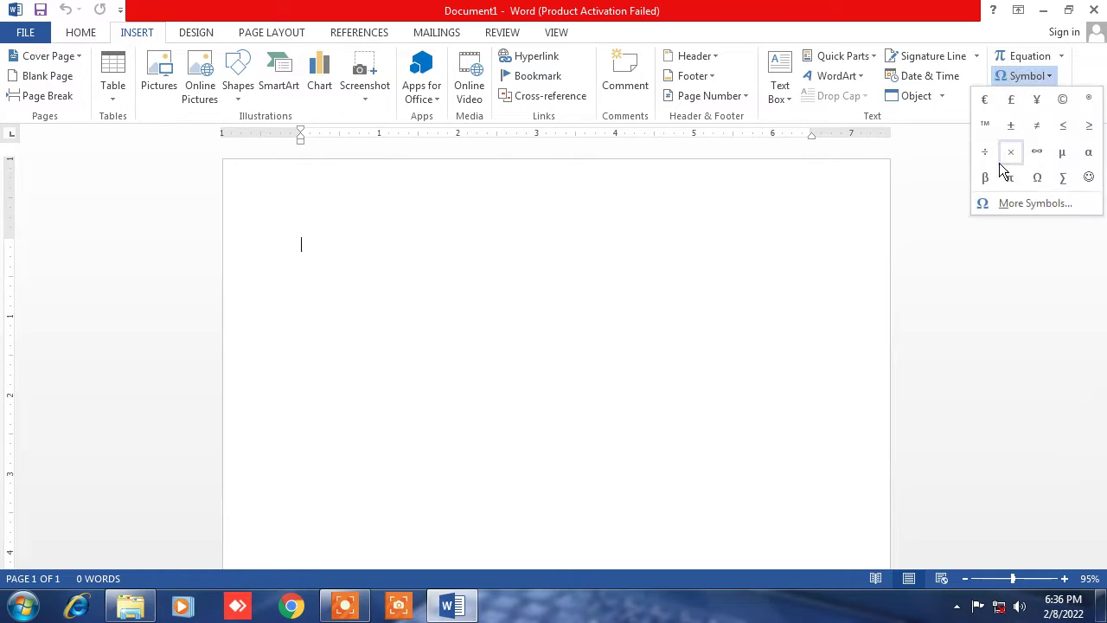
left_click(1030, 206)
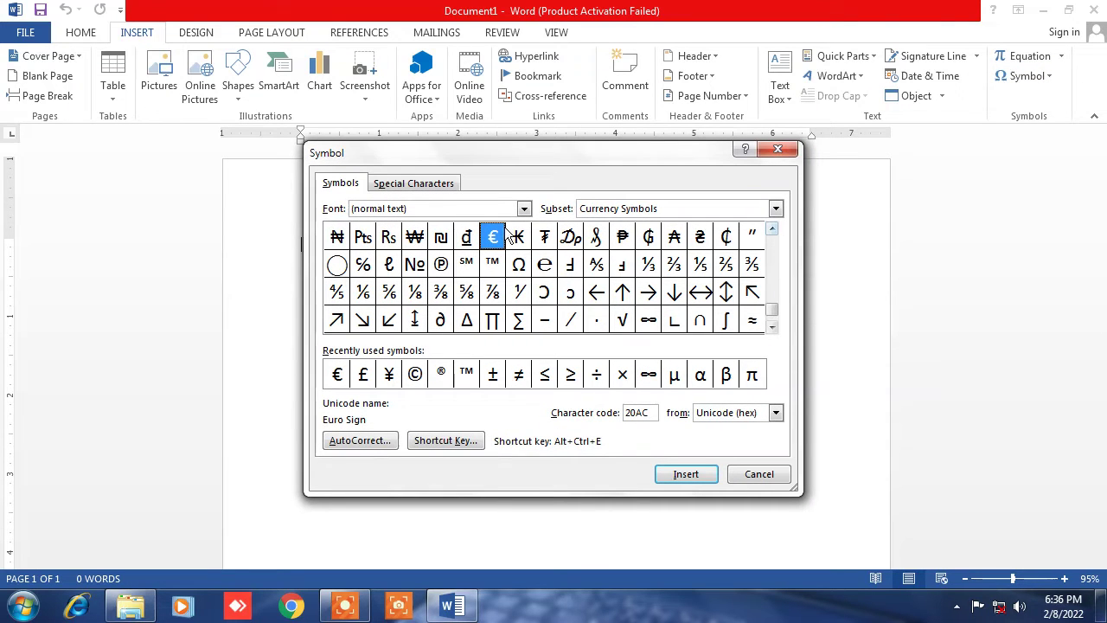
mouse_move(551, 152)
left_mouse_down()
mouse_move(441, 225)
mouse_move(454, 215)
left_mouse_up()
left_click(426, 274)
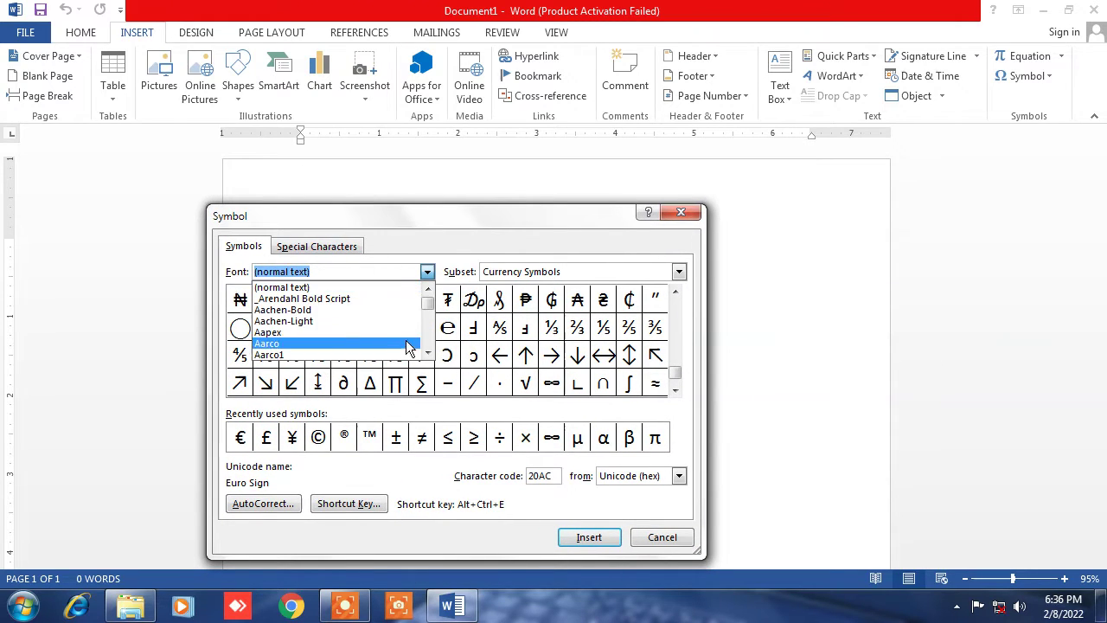
left_click_drag(427, 304, 305, 374)
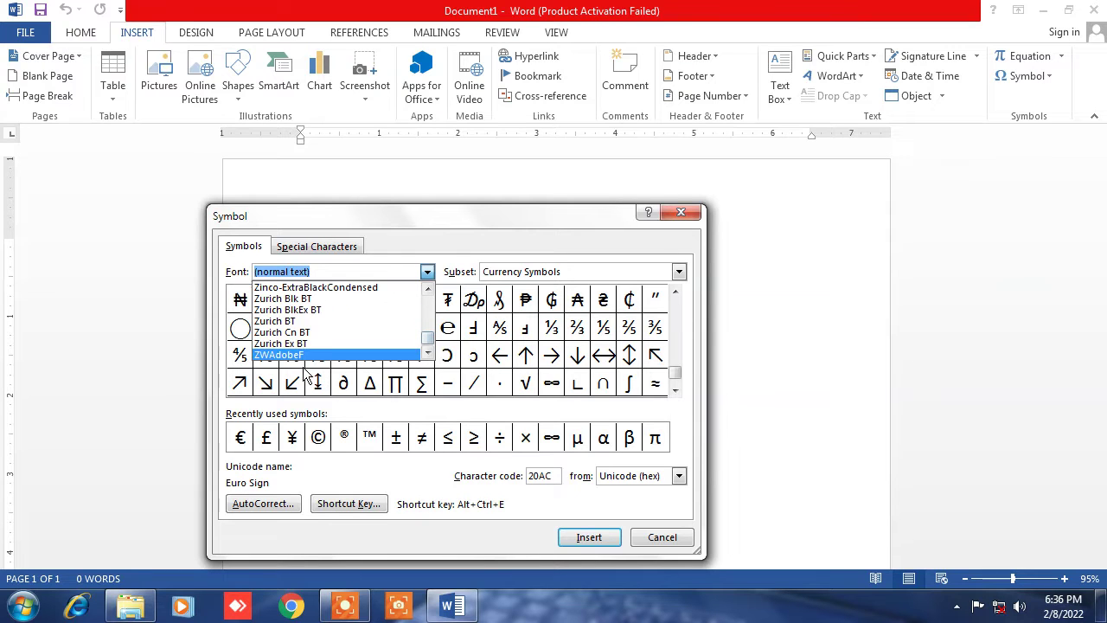
scroll(318, 358, "up", 1)
scroll(316, 357, "up", 1)
scroll(316, 356, "up", 1)
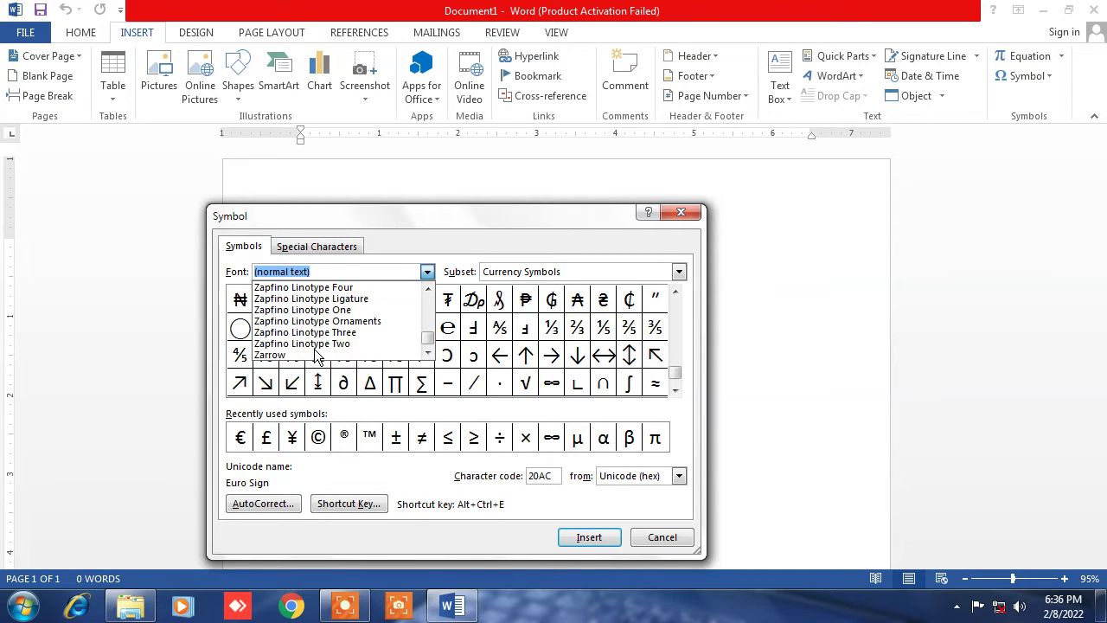
scroll(315, 354, "up", 2)
scroll(315, 350, "up", 3)
scroll(315, 346, "up", 3)
scroll(314, 343, "up", 4)
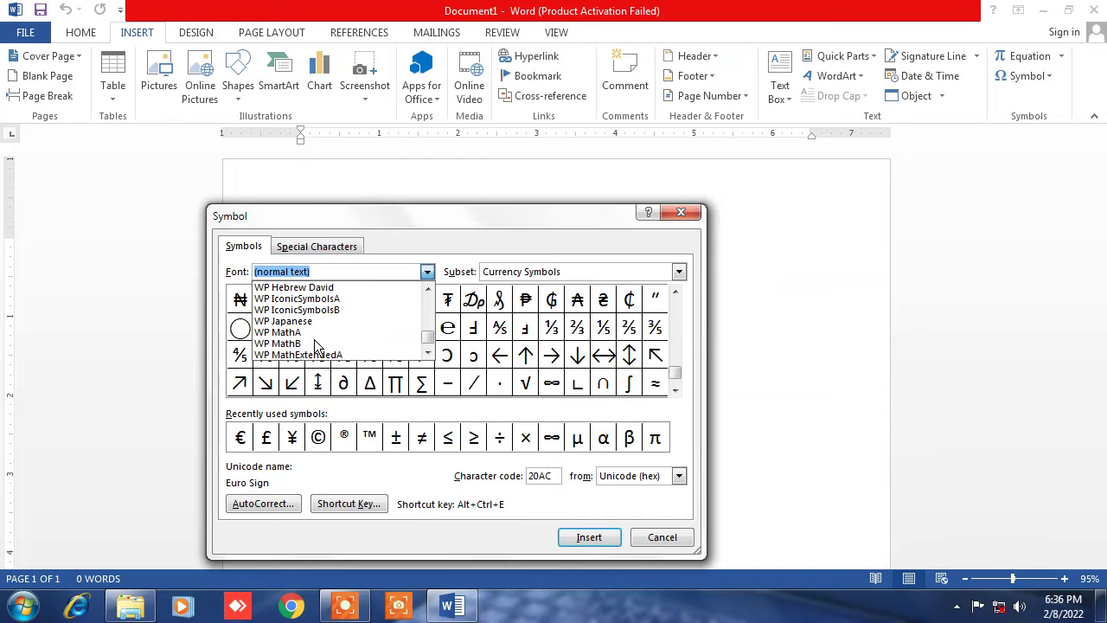
scroll(314, 342, "up", 1)
scroll(314, 342, "up", 2)
scroll(314, 342, "up", 1)
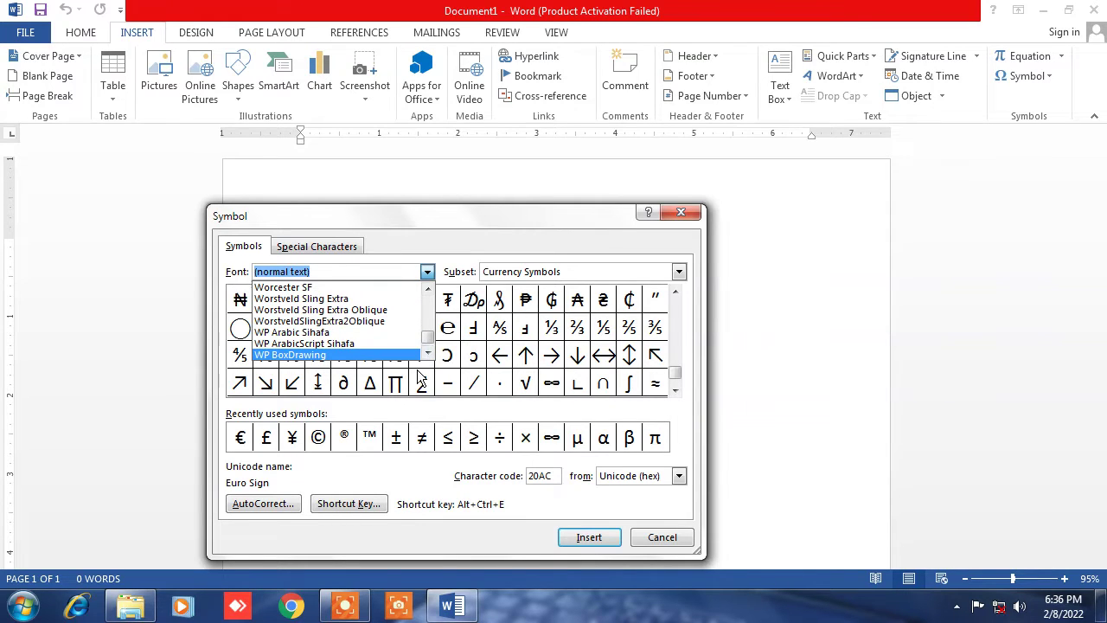
scroll(320, 334, "up", 1)
scroll(311, 336, "up", 1)
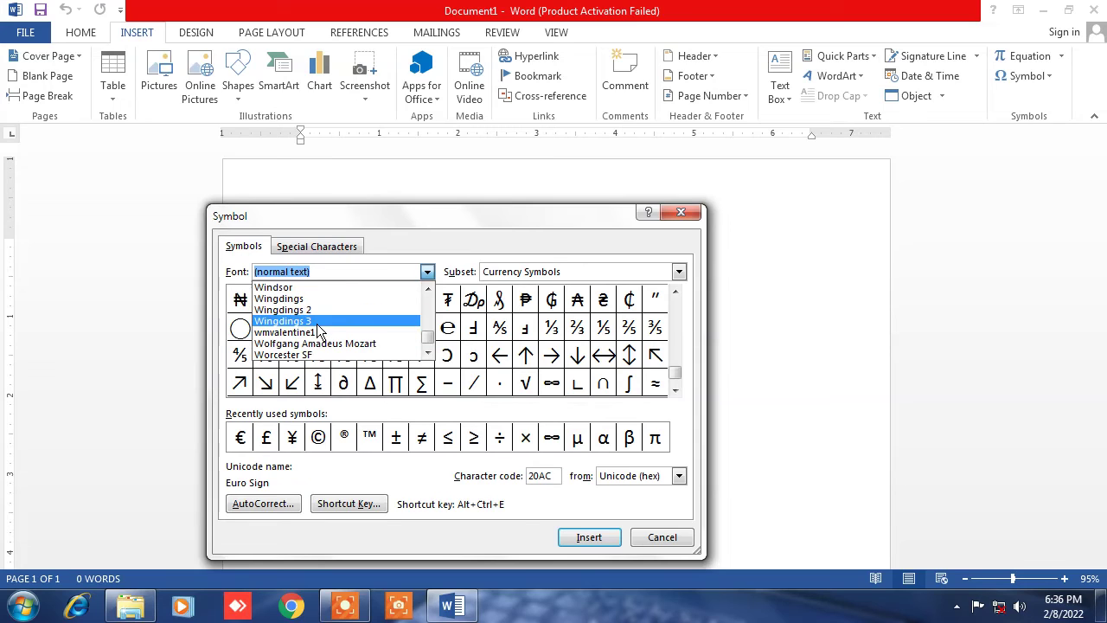
scroll(305, 334, "up", 1)
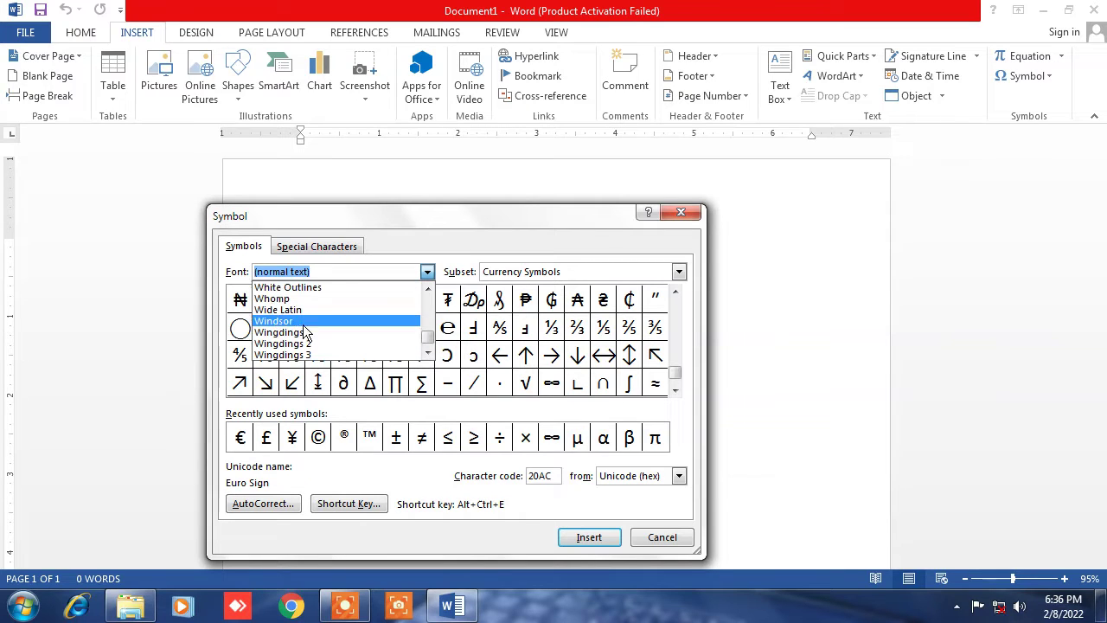
left_click(303, 314)
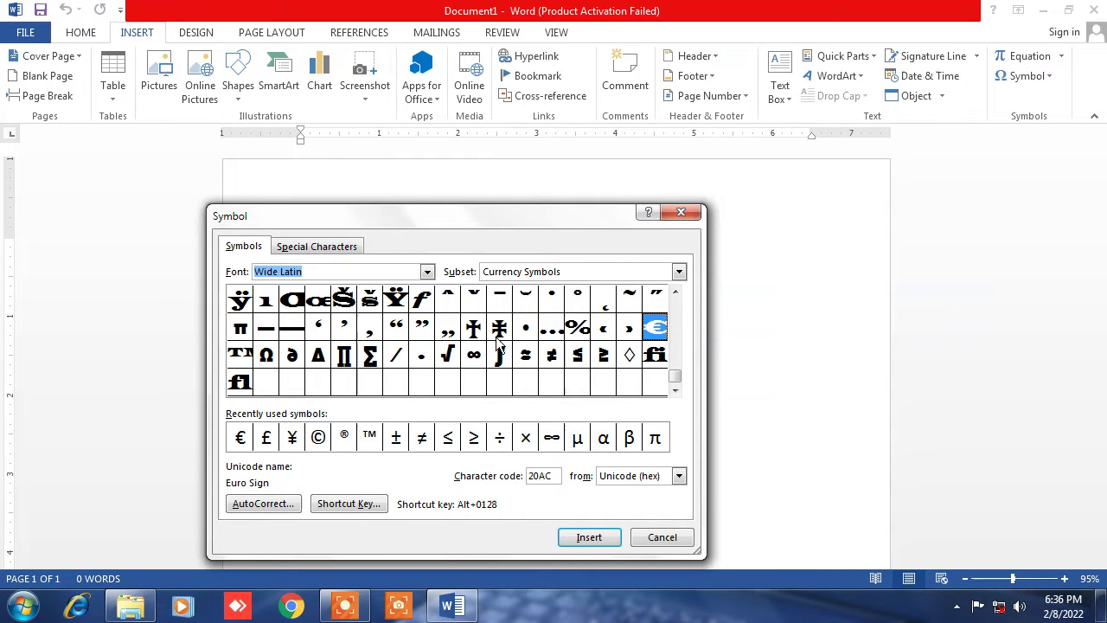
- Switch the symbol font to wmvalentine1 and insert a heart symbol
left_click(426, 272)
key("Down")
key("Down")
key("Down")
key("Down")
key("Down")
key("Down")
key("Down")
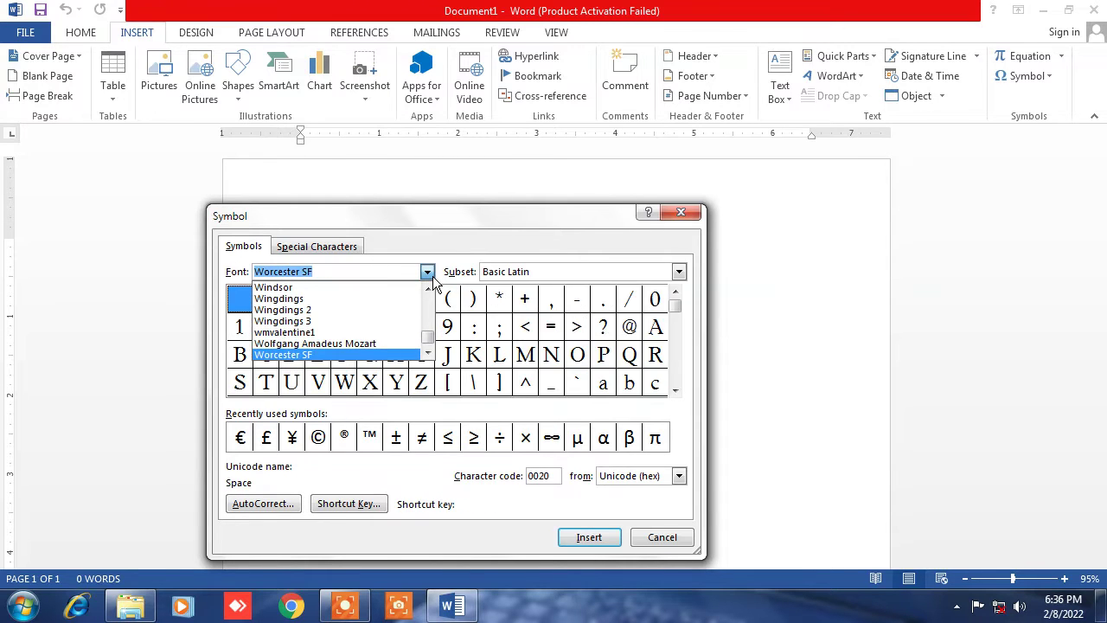
key("Up")
key("Up")
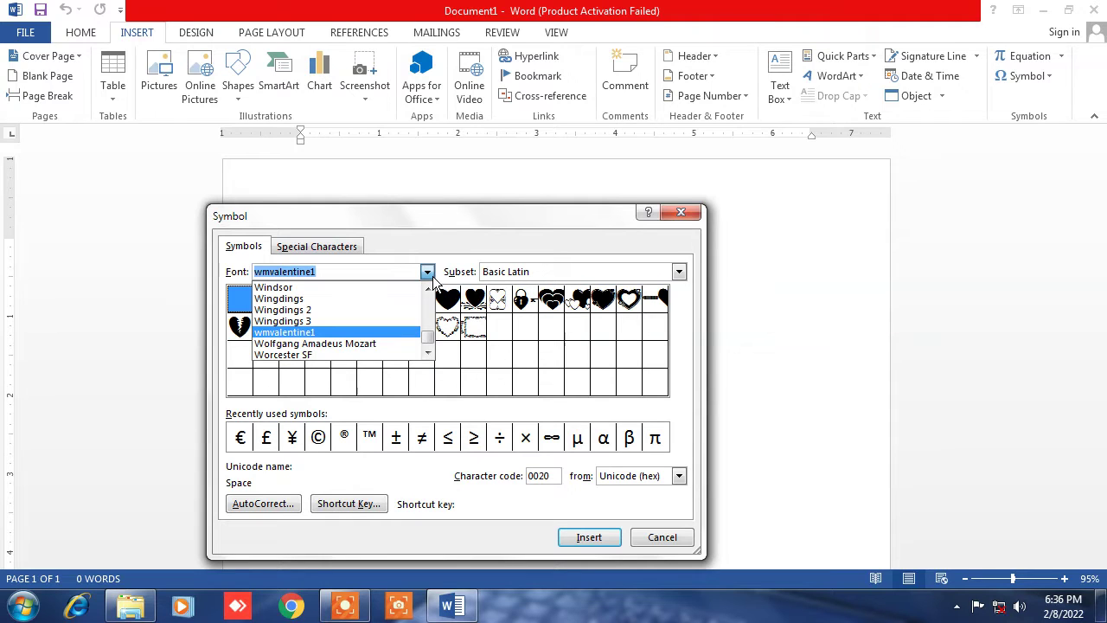
left_click(445, 328)
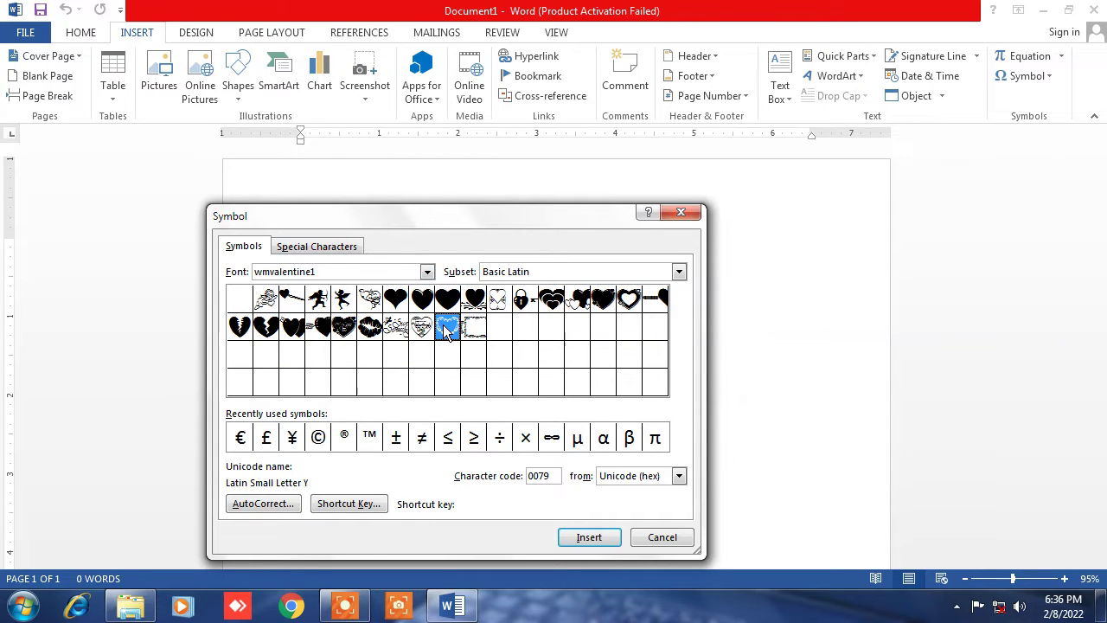
left_click(419, 329)
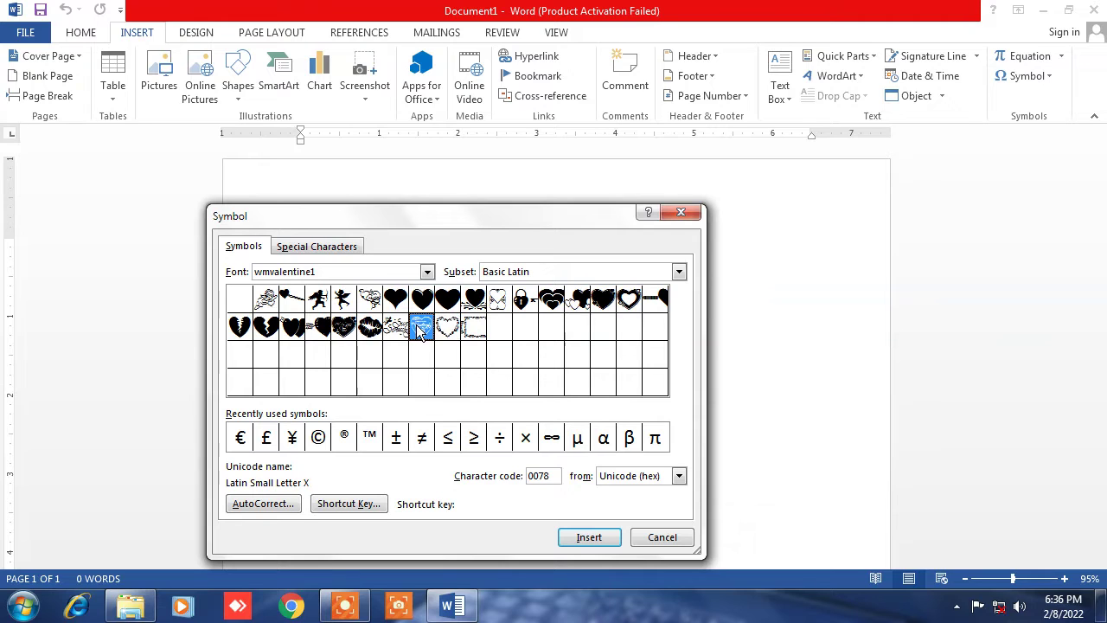
left_click(584, 540)
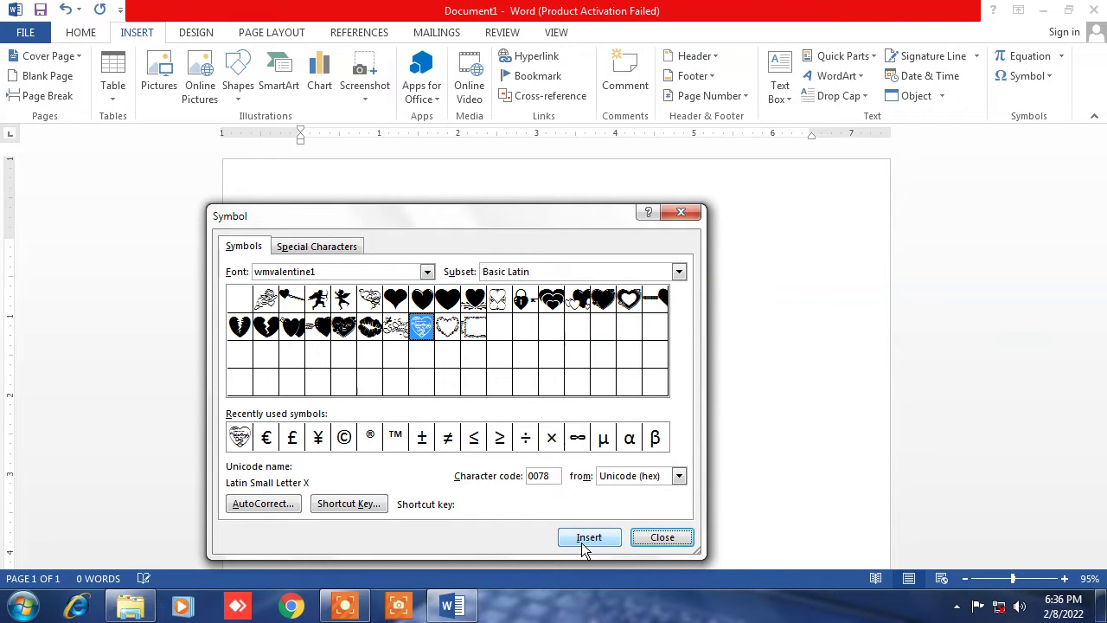
- Close the symbol dialog and enlarge the heart symbol to 190 points with Grow Font
left_click(660, 537)
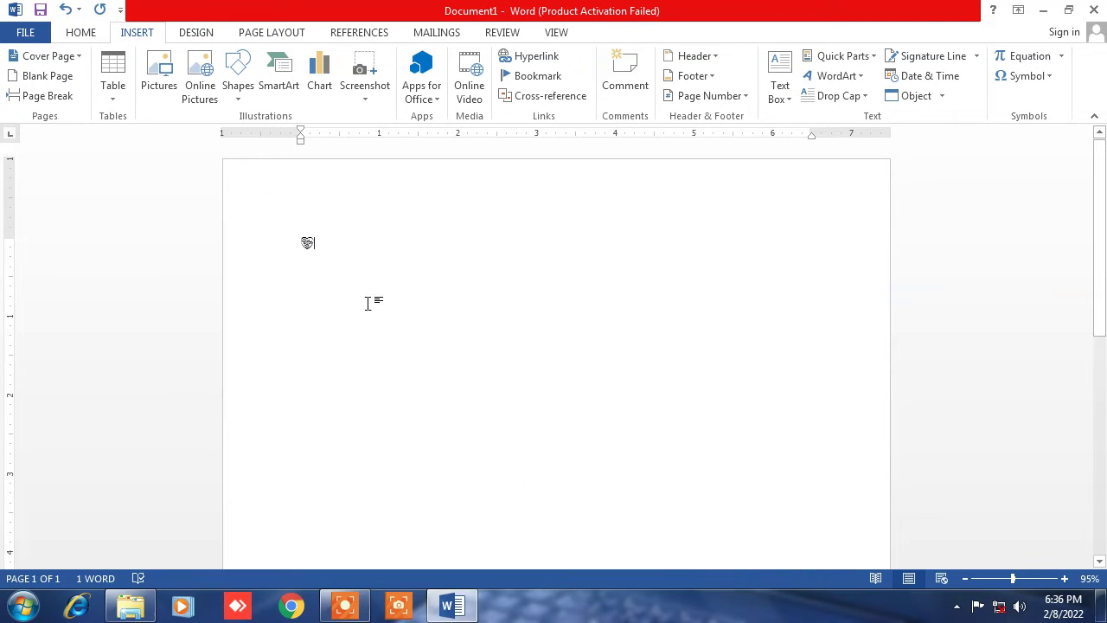
left_click_drag(323, 243, 298, 241)
left_click(80, 32)
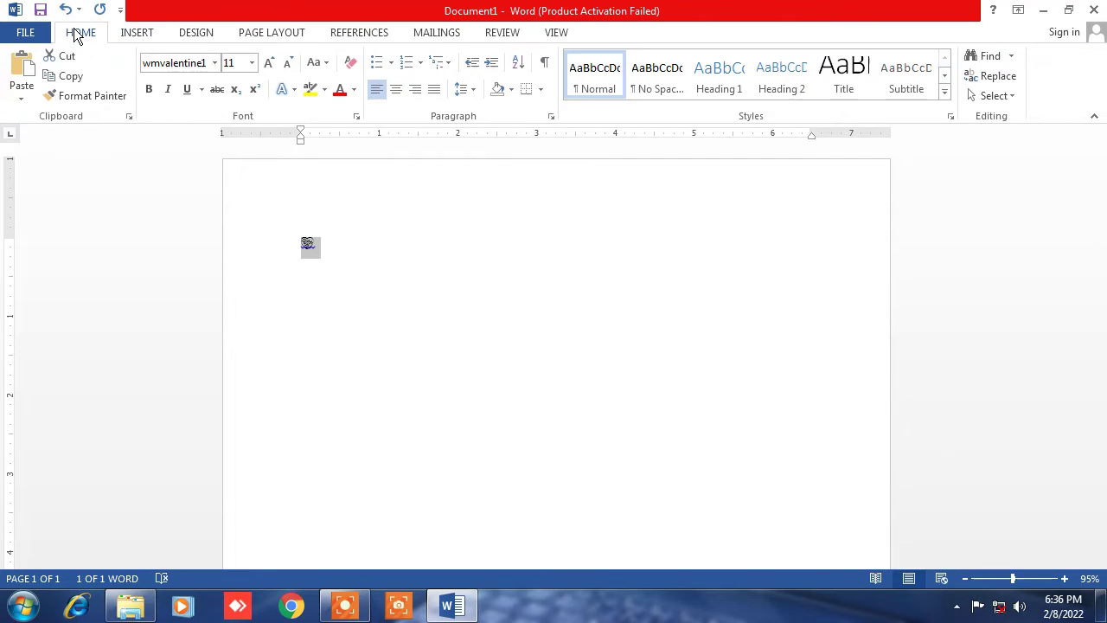
left_click(273, 65)
left_click(273, 65)
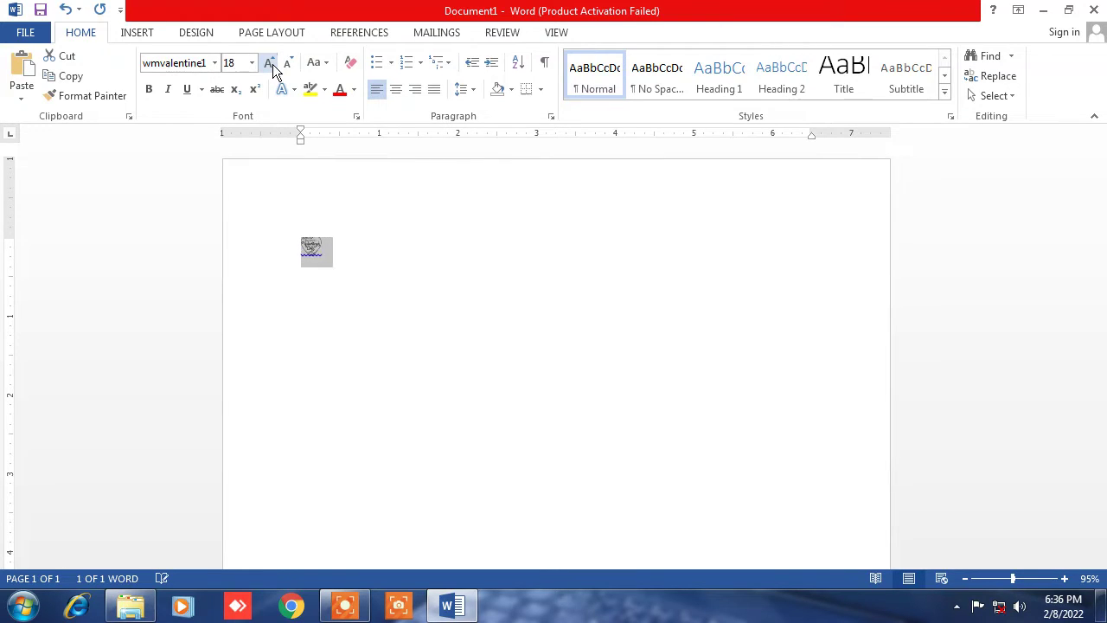
left_click(273, 65)
left_click(272, 64)
left_click(269, 63)
left_click(269, 63)
left_click(269, 63)
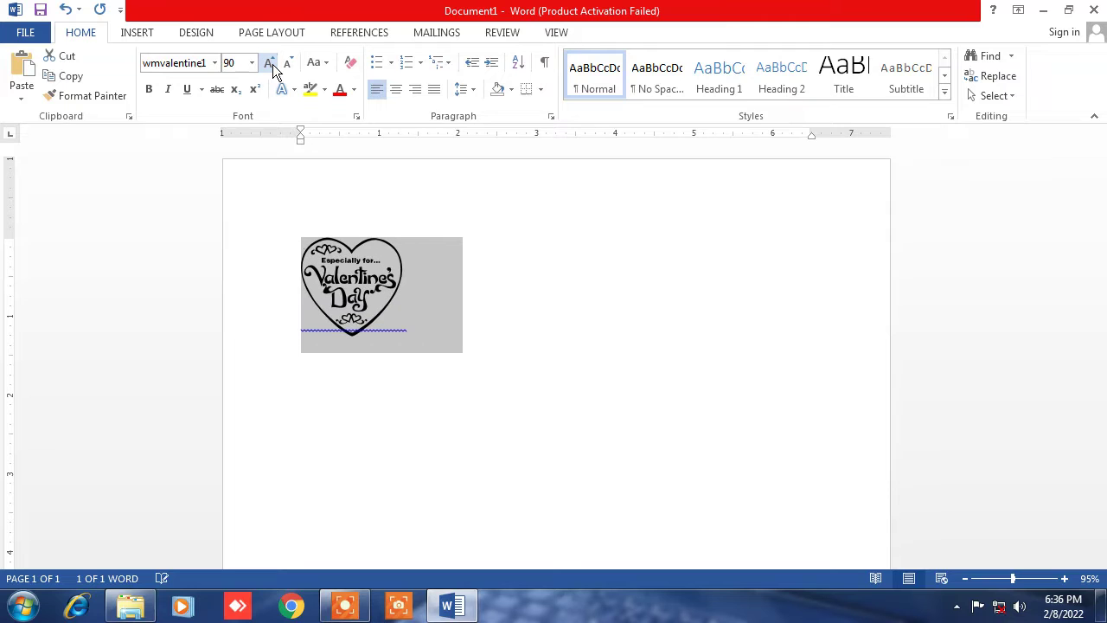
left_click(269, 63)
left_click(269, 63)
left_click(269, 63)
left_click(269, 63)
left_click(269, 63)
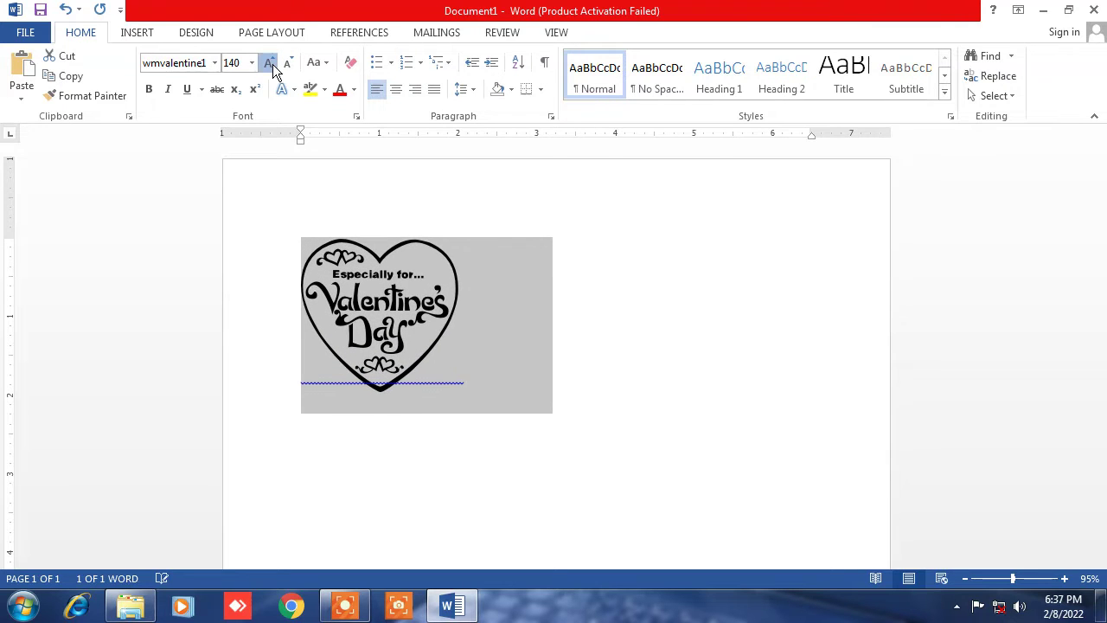
left_click(269, 63)
left_click(269, 63)
left_click(269, 63)
left_click(269, 63)
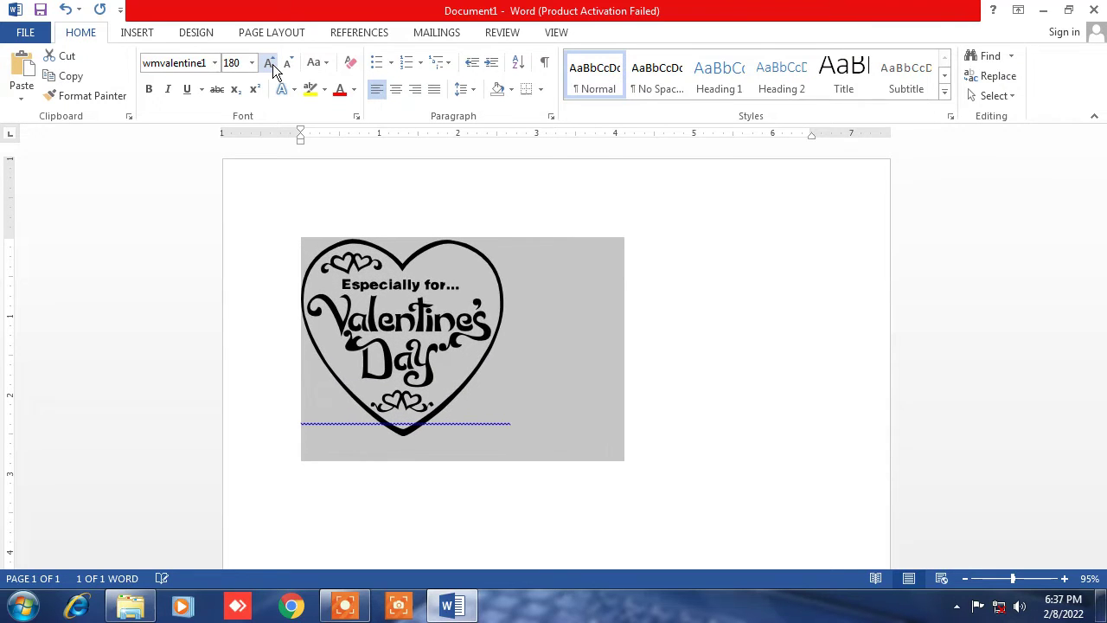
left_click(269, 63)
- Shrink the heart symbol back down to 140 points
left_click(552, 345)
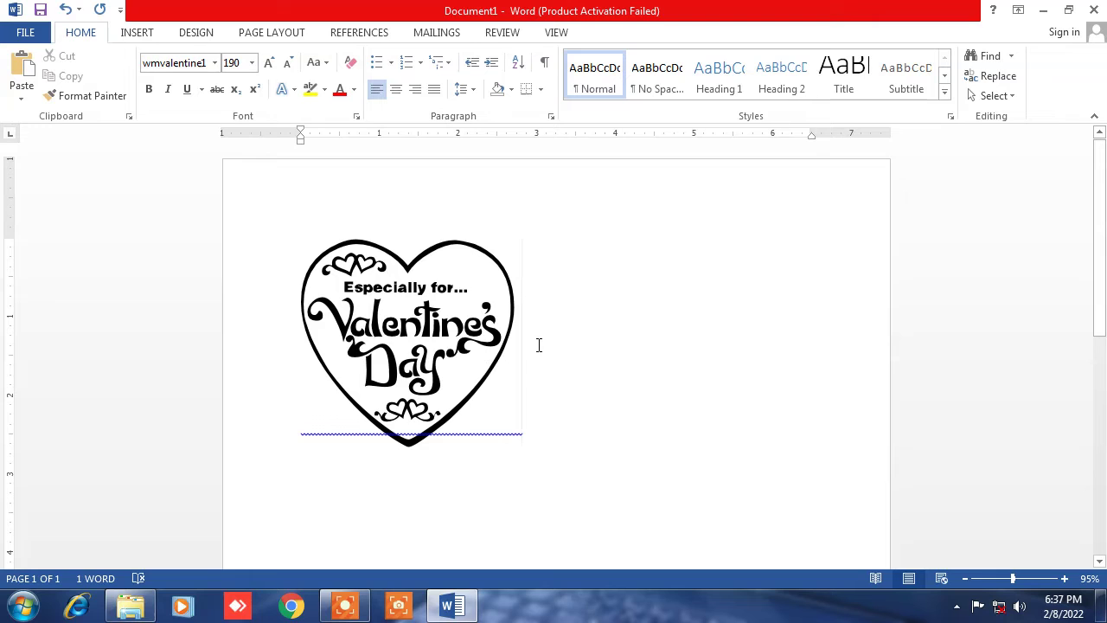
double_click(381, 346)
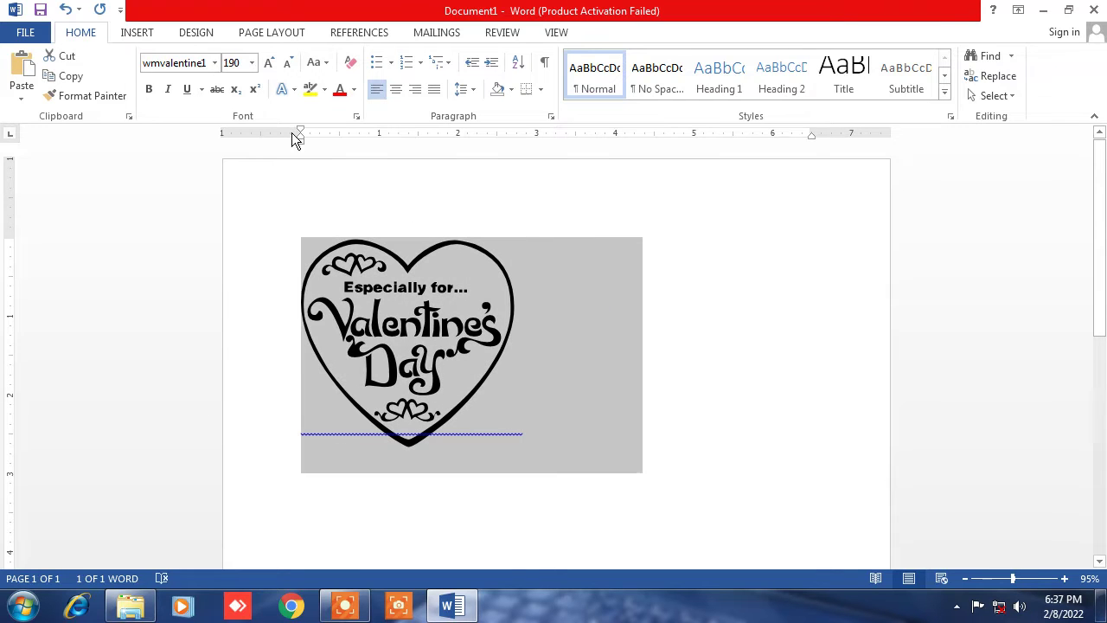
left_click(282, 65)
left_click(282, 66)
left_click(282, 65)
left_click(282, 66)
left_click(282, 66)
left_click(622, 292)
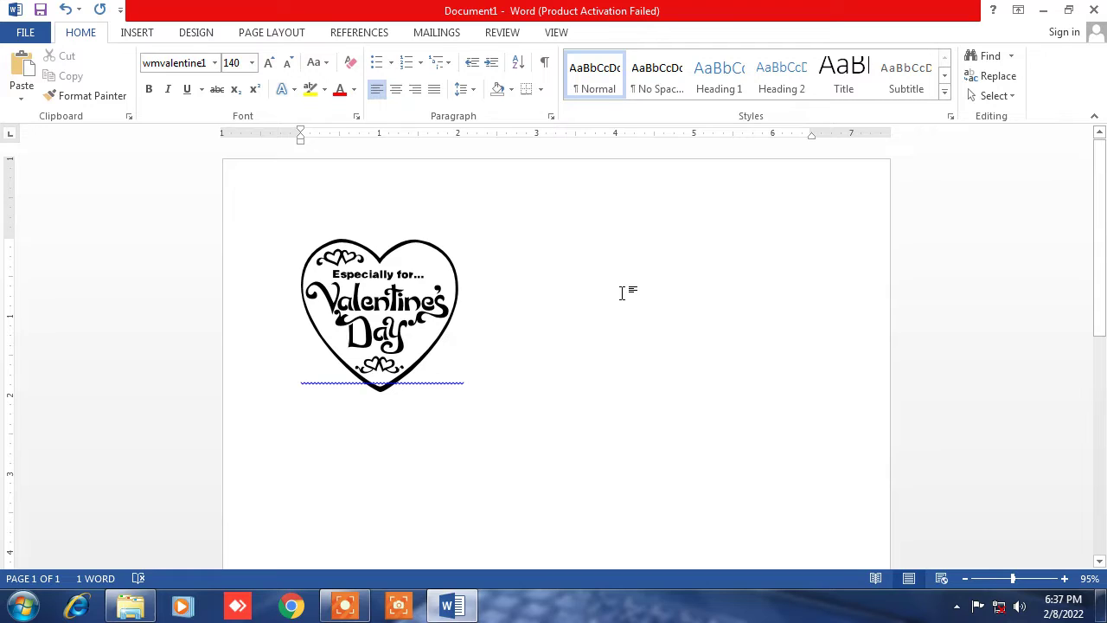
- Select everything on the page and delete it
key("Return")
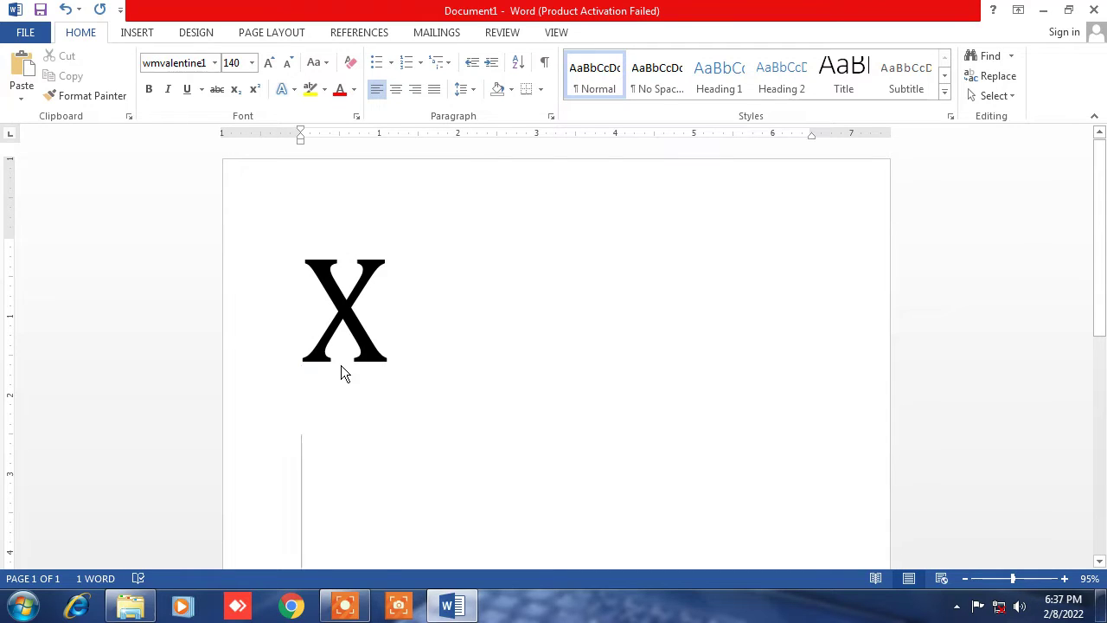
key("ctrl+a")
key("Delete")
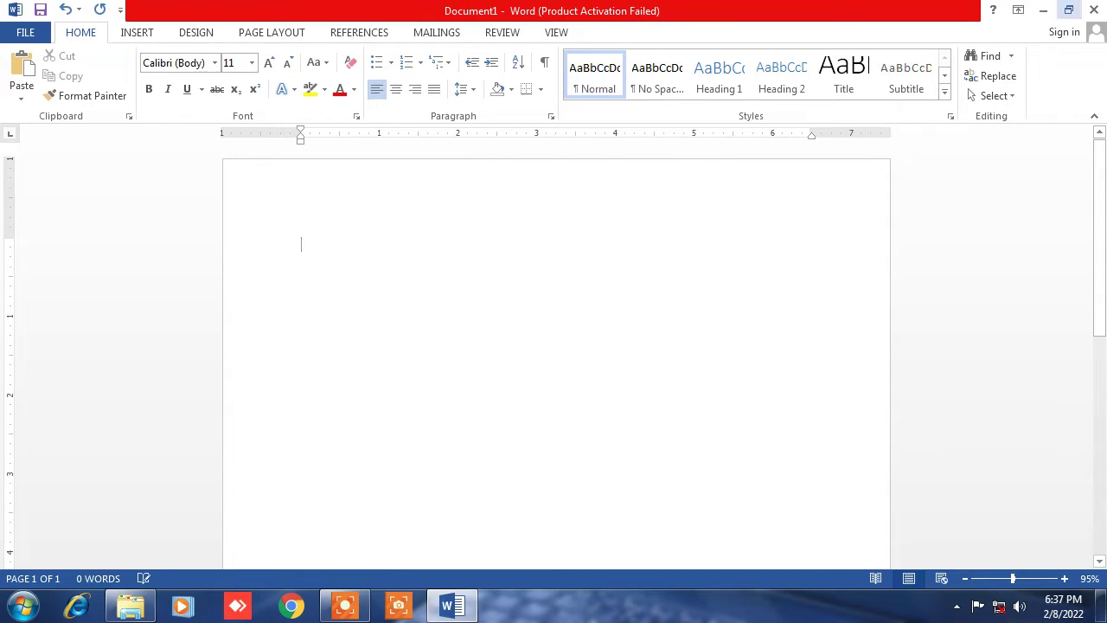
- Insert the Wingdings telephone symbol (character code 40) from More Symbols
left_click(138, 33)
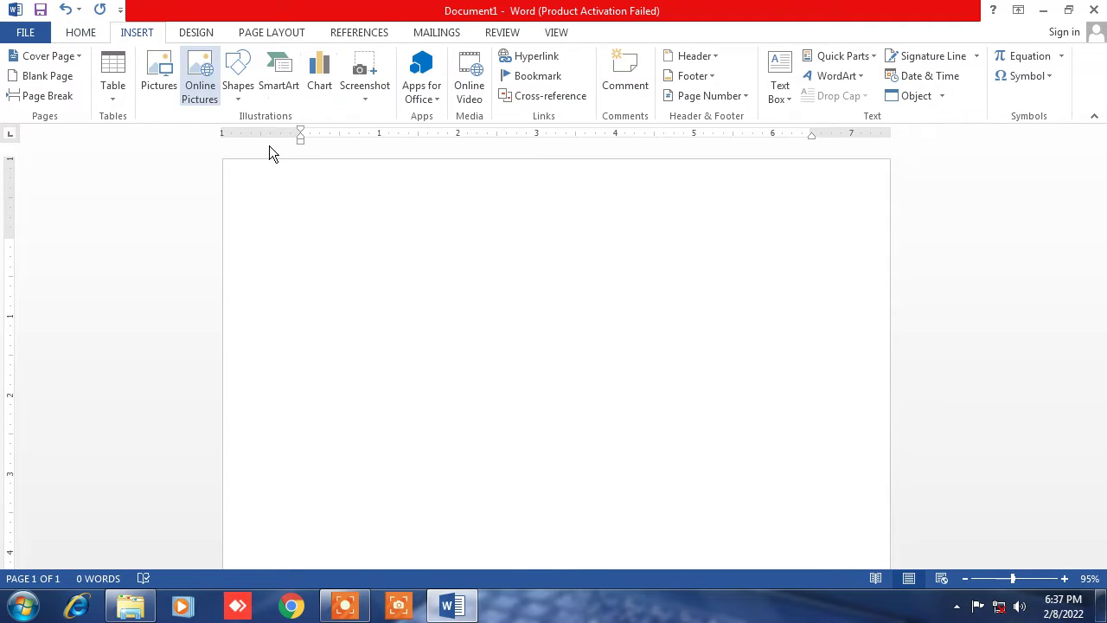
left_click(1046, 79)
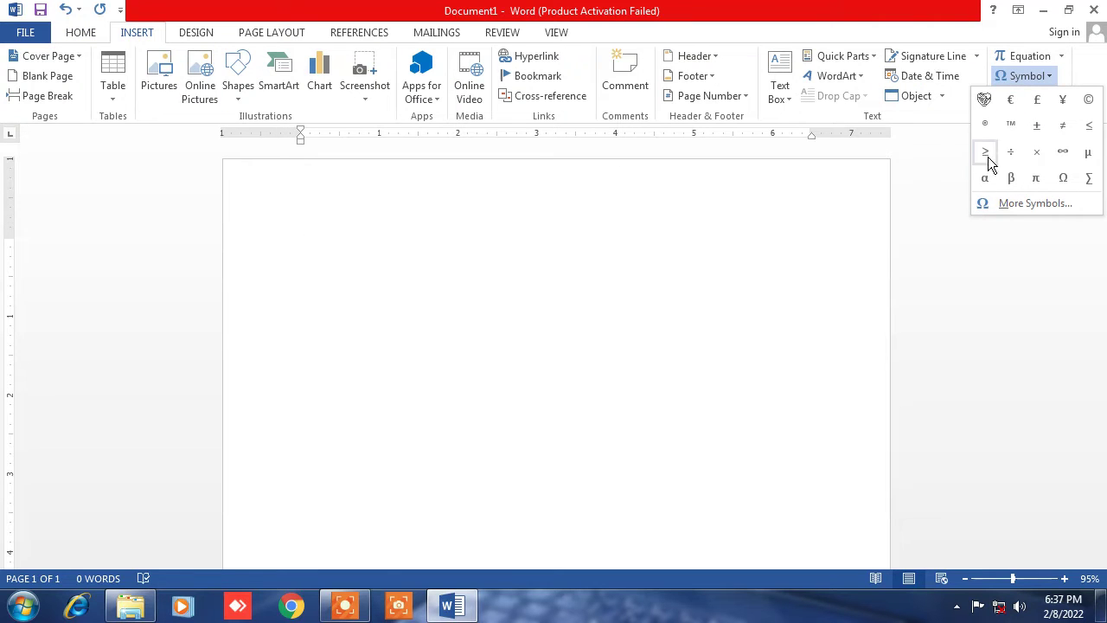
left_click(1049, 205)
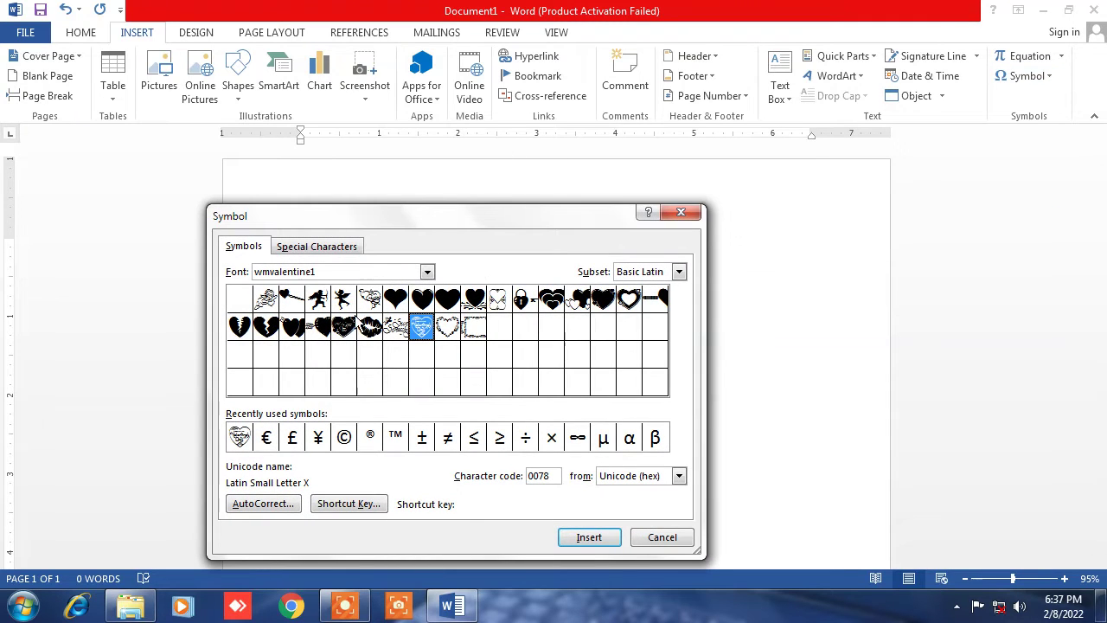
left_click(427, 273)
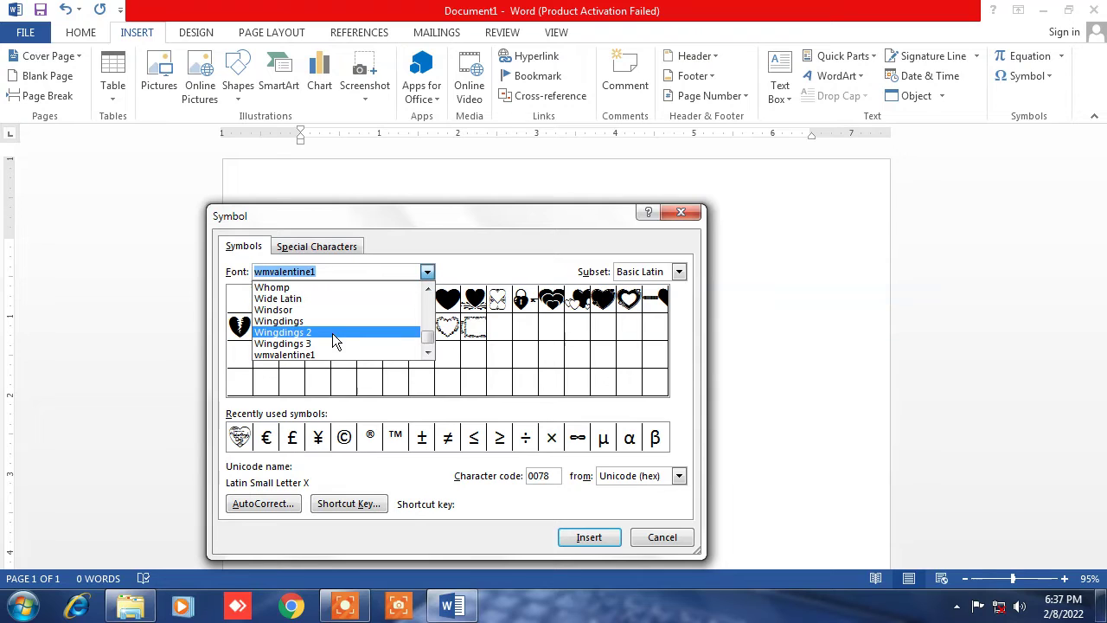
left_click(312, 317)
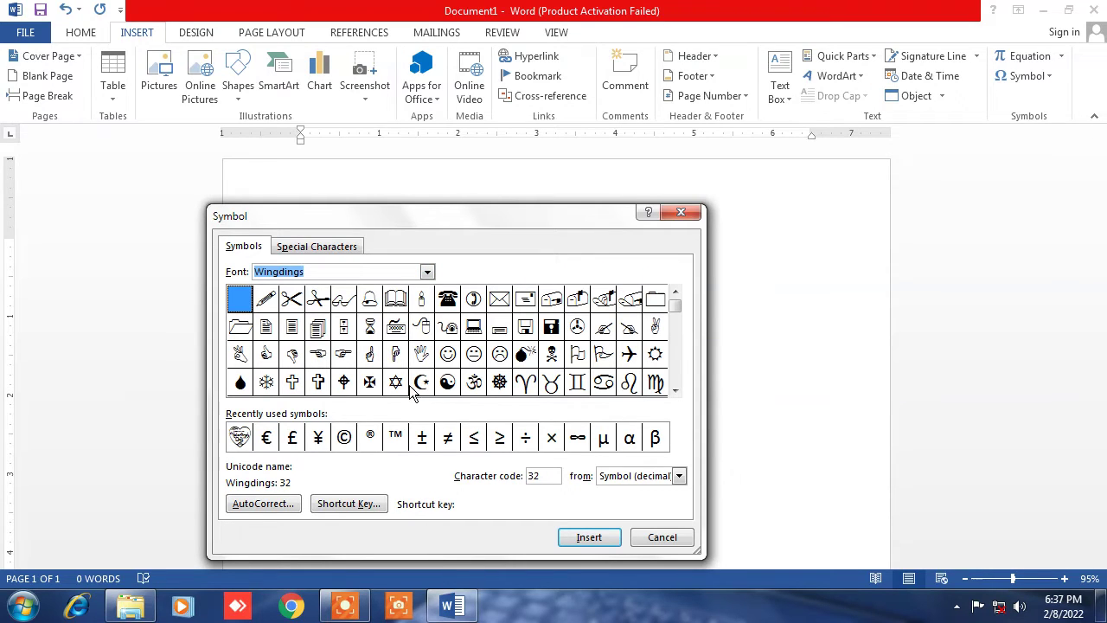
left_click(447, 298)
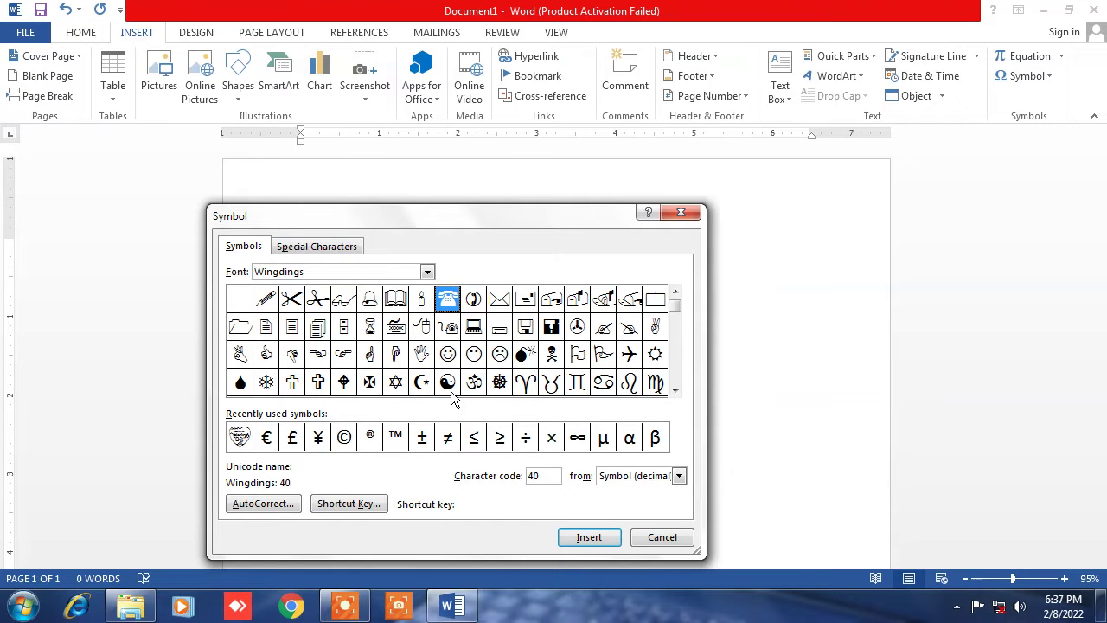
left_click(589, 537)
left_click(655, 542)
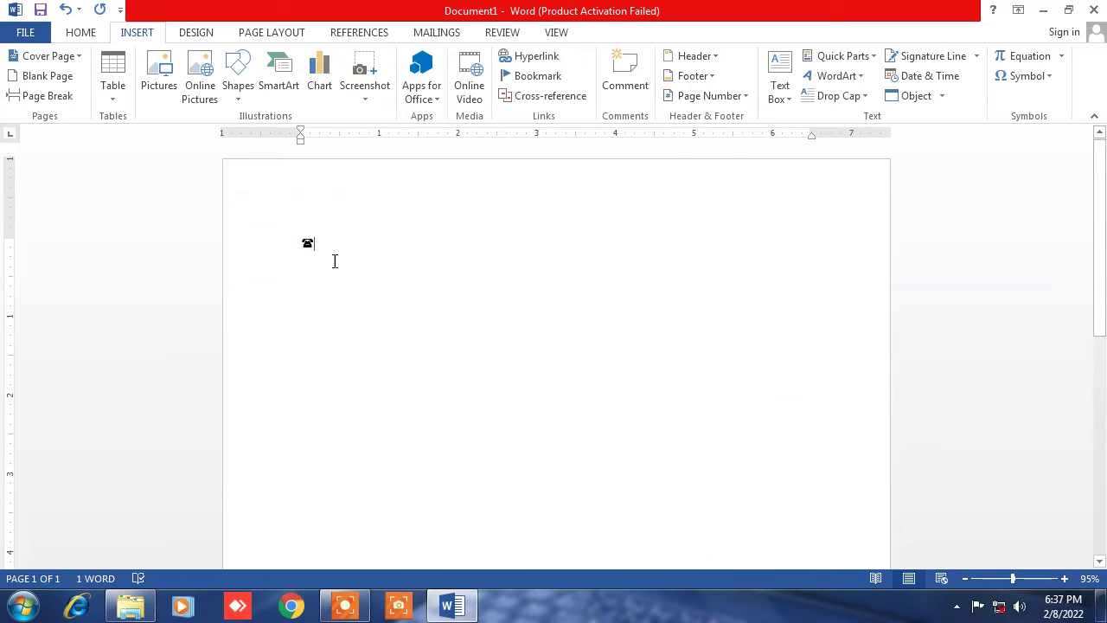
- Enlarge the telephone symbol to 80 points with Grow Font
left_click_drag(338, 247, 279, 245)
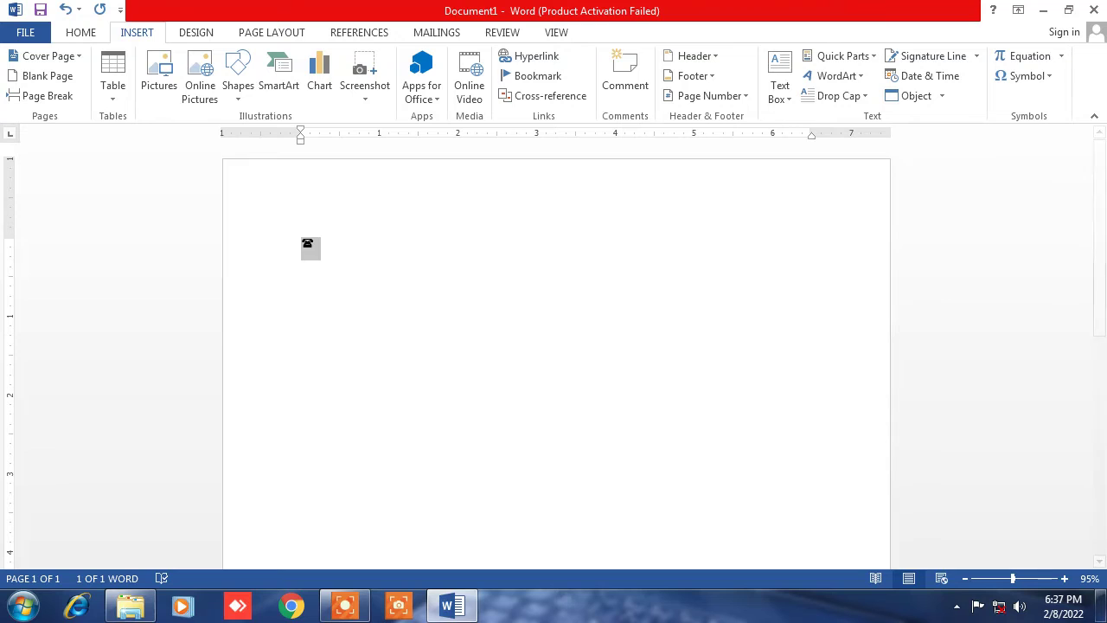
left_click(79, 33)
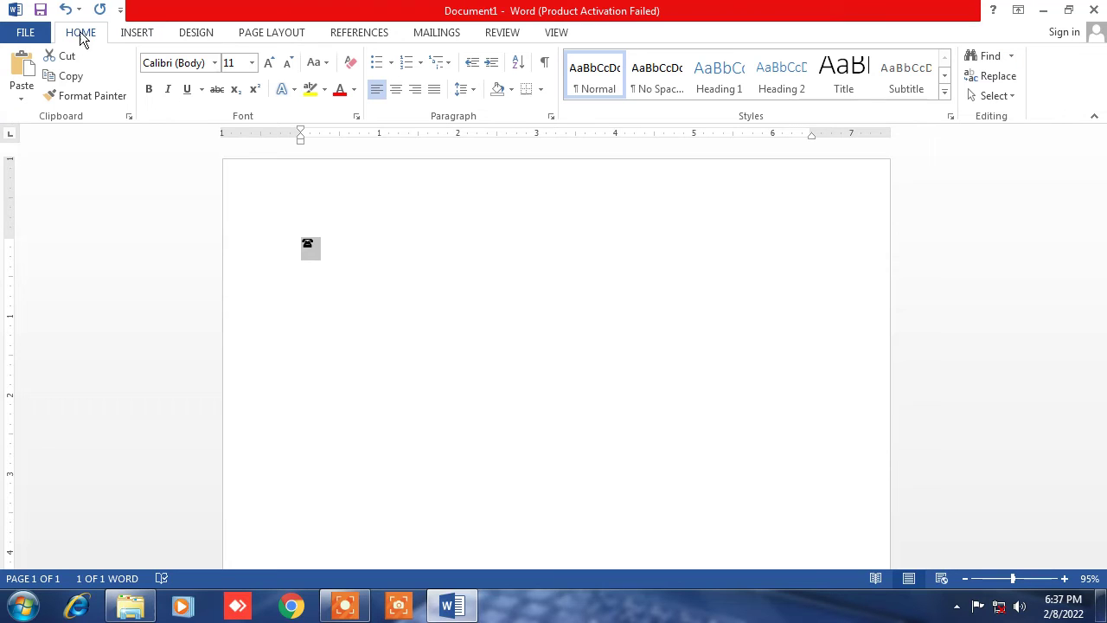
left_click(270, 65)
left_click(269, 64)
left_click(270, 65)
left_click(270, 65)
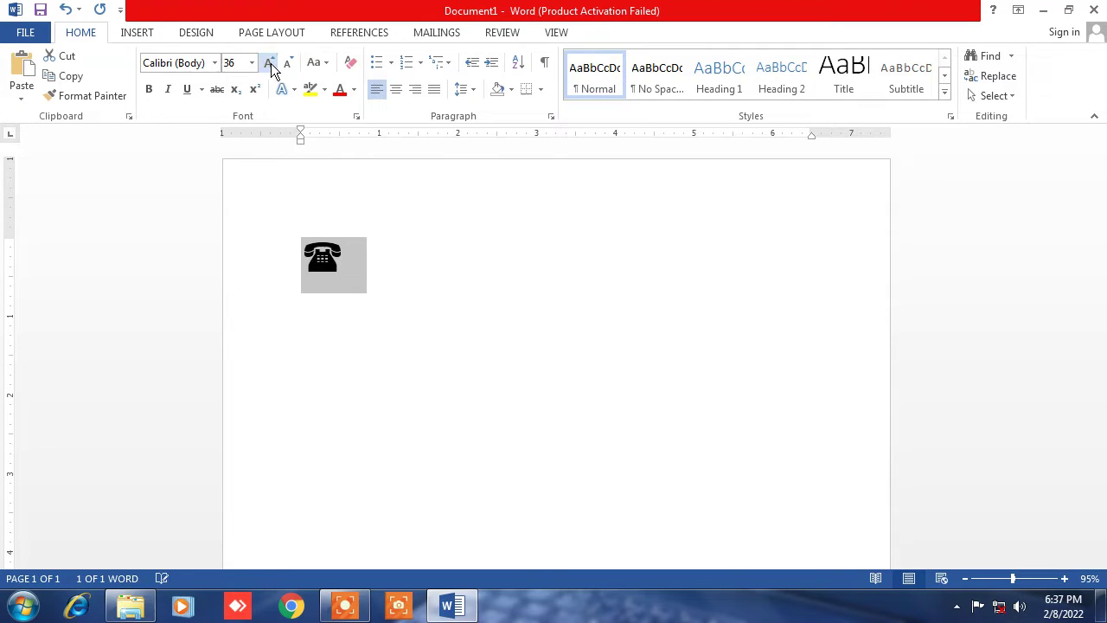
left_click(270, 65)
- Type a phone number after the symbol, then delete the whole line
left_click(412, 294)
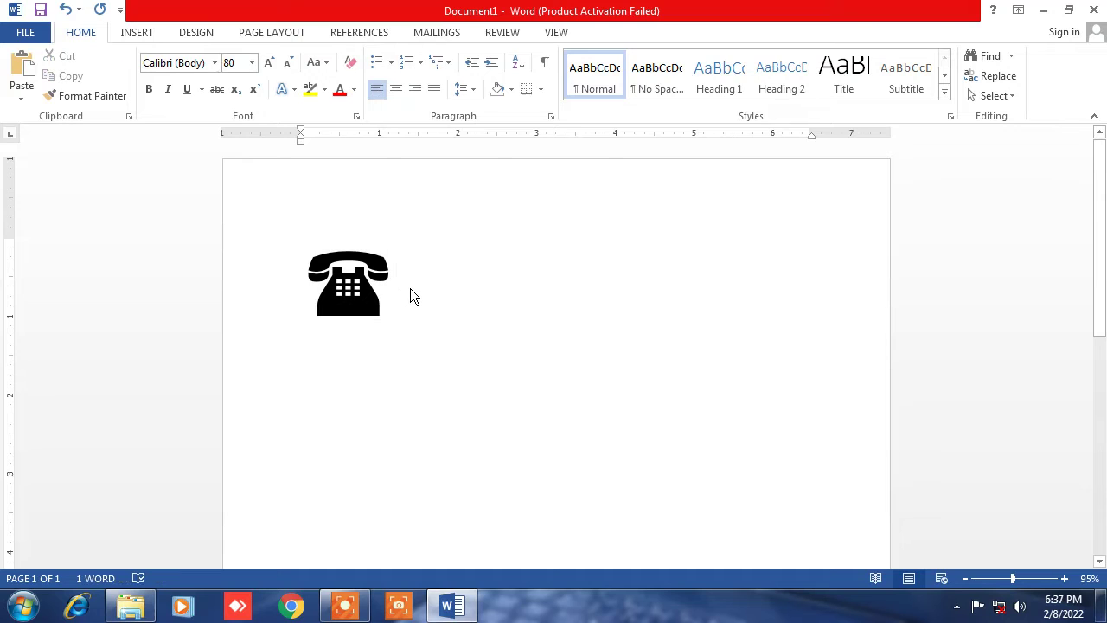
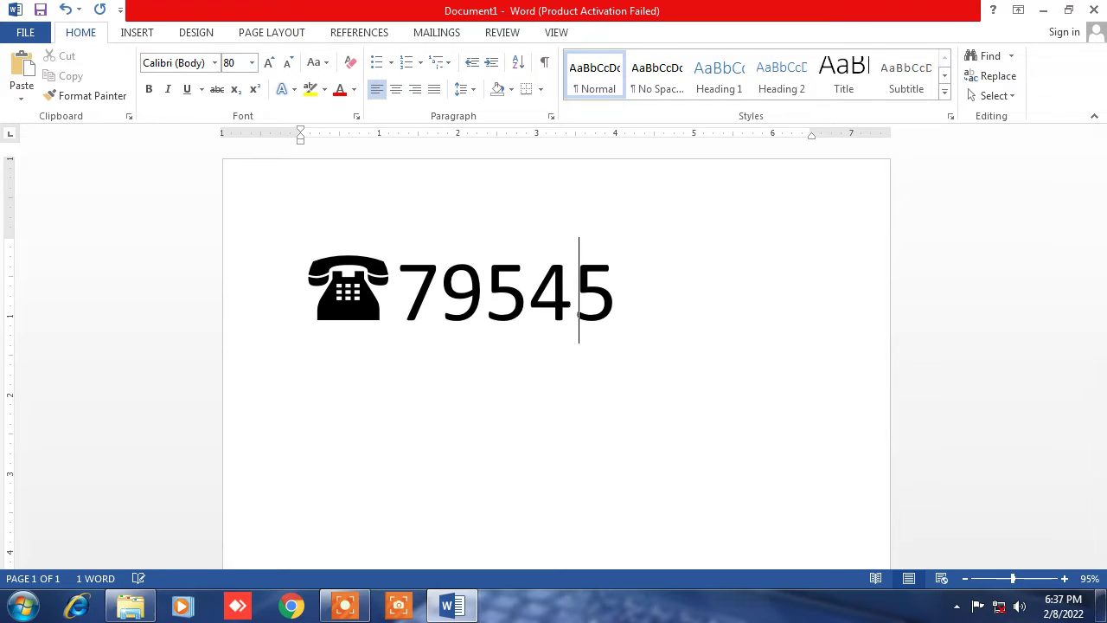
key("Return")
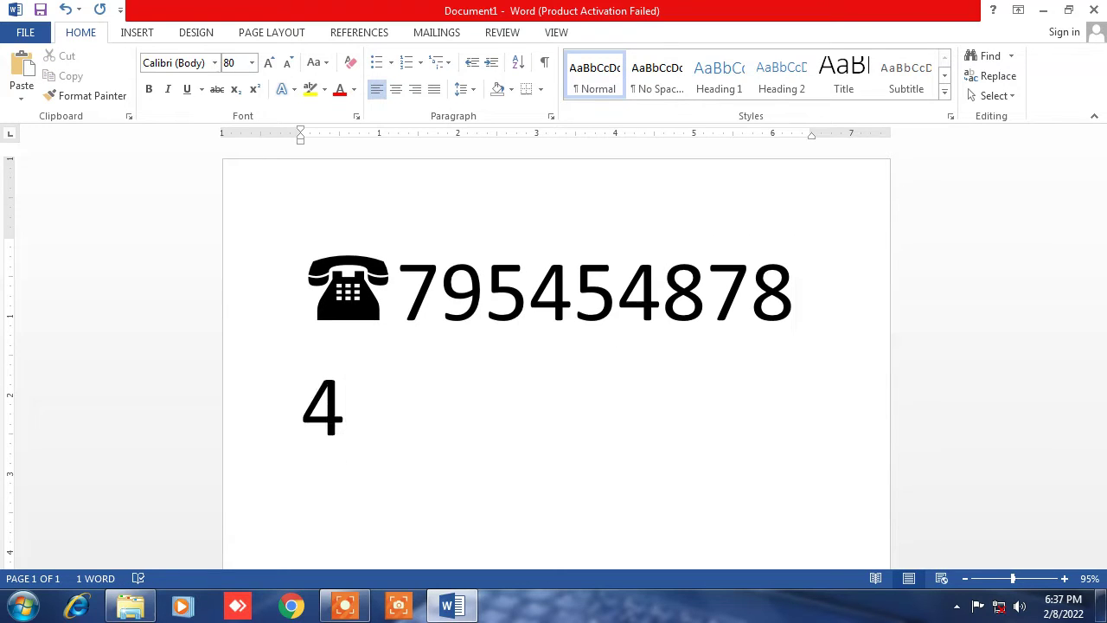
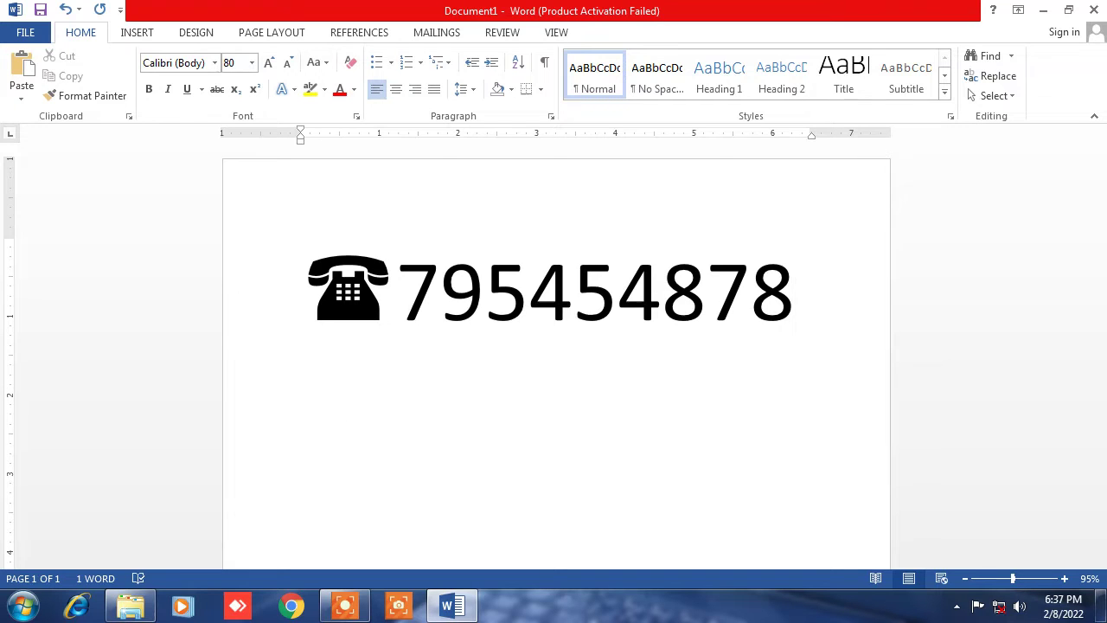
triple_click(410, 288)
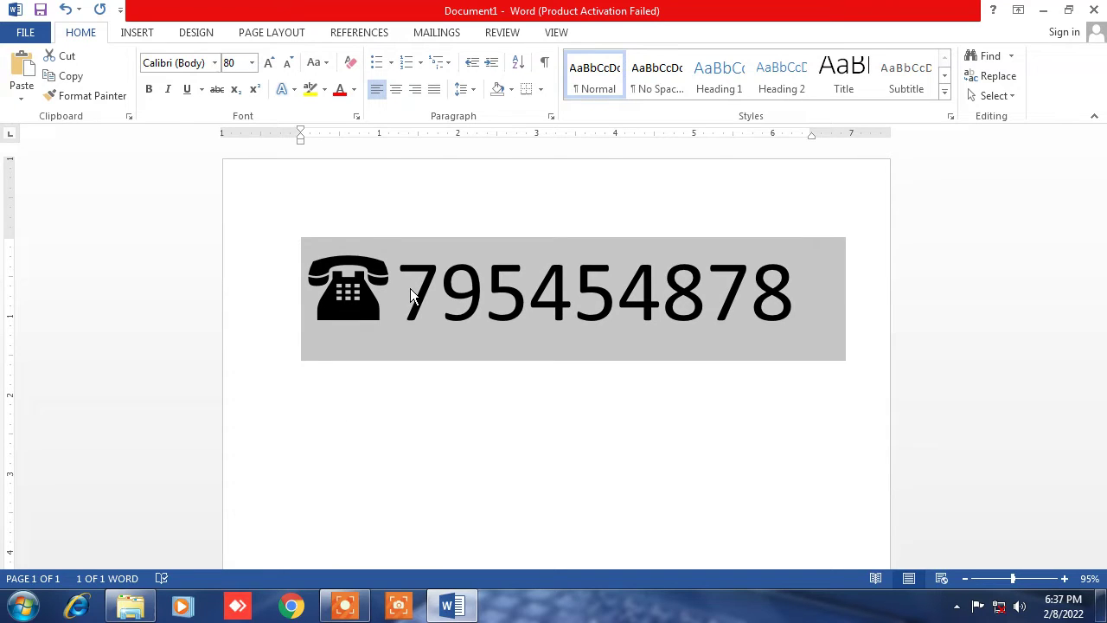
key("Delete")
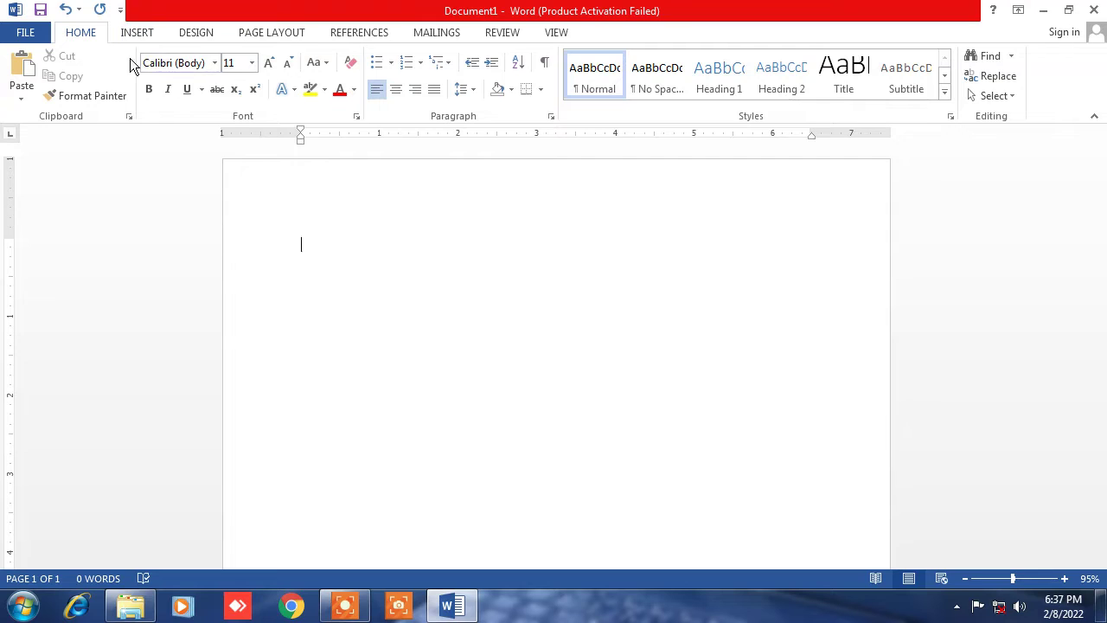
- Open the full Symbol dialog via Insert > Symbol > More Symbols
left_click(137, 32)
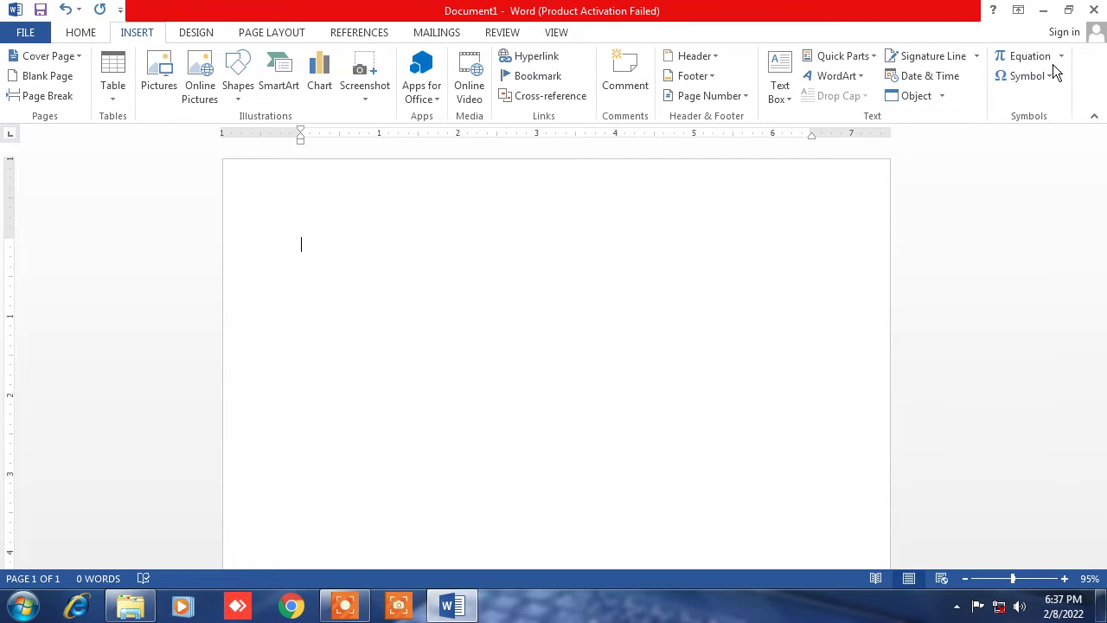
left_click(1034, 76)
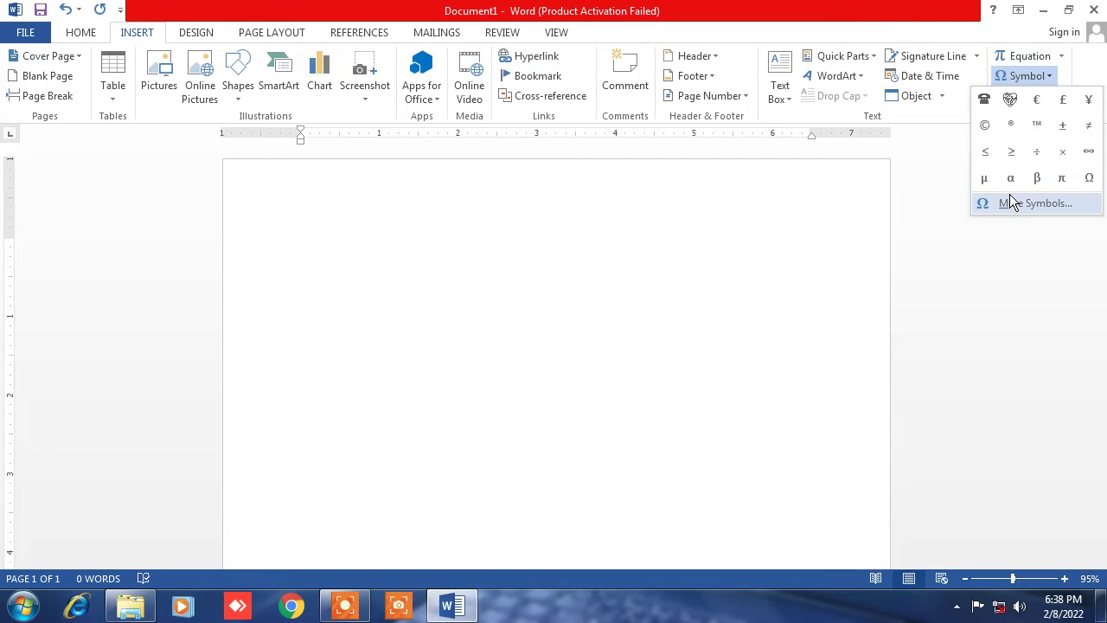
left_click(1009, 201)
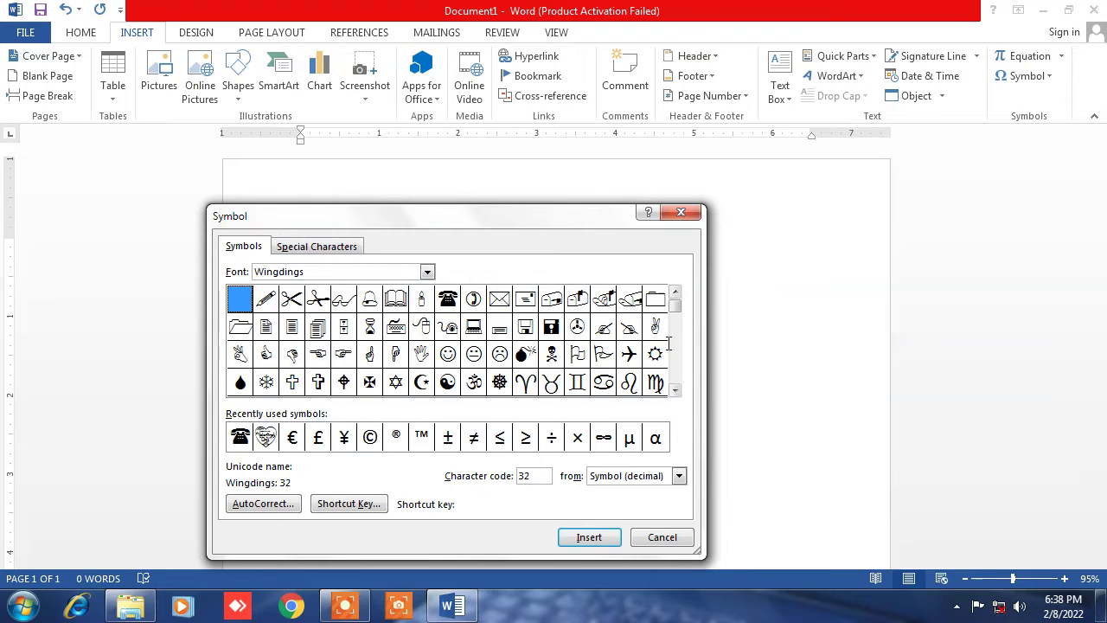
left_click(673, 342)
left_click(674, 358)
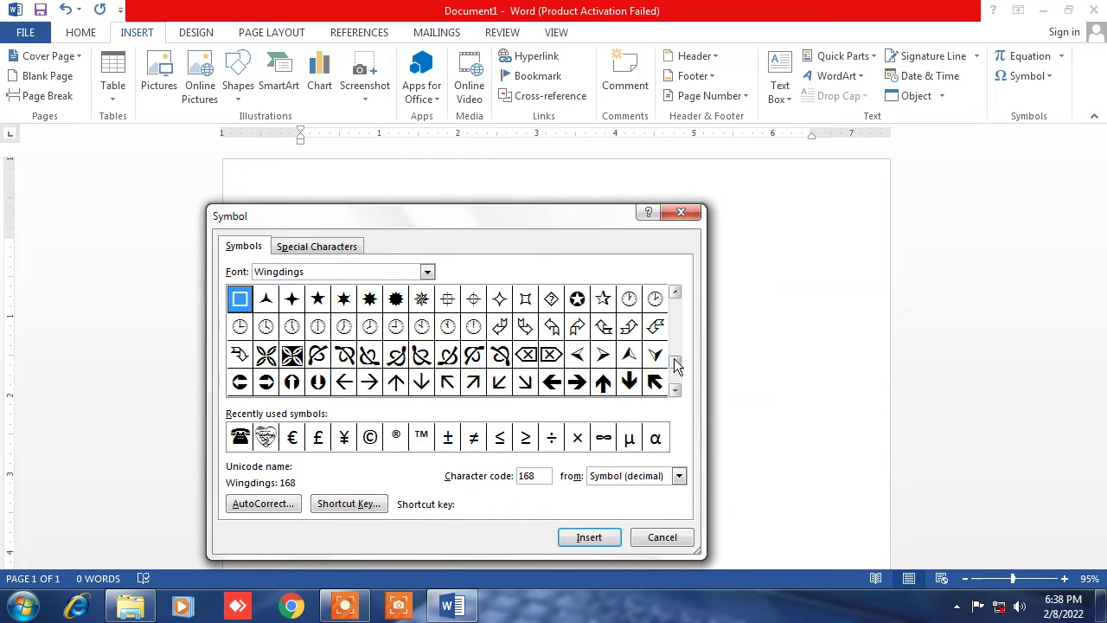
- Arrow through the symbol fonts, previewing Wolfgang Amadeus Mozart and wmvalentine1
left_click(429, 274)
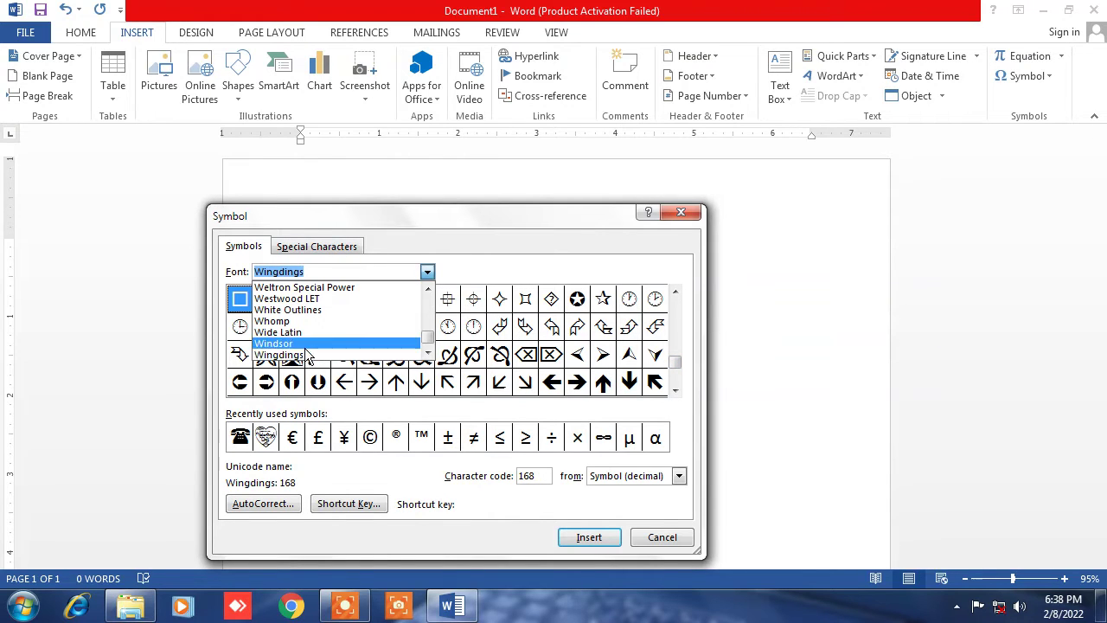
key("Down")
key("Down")
key("Down")
key("Down")
key("Down")
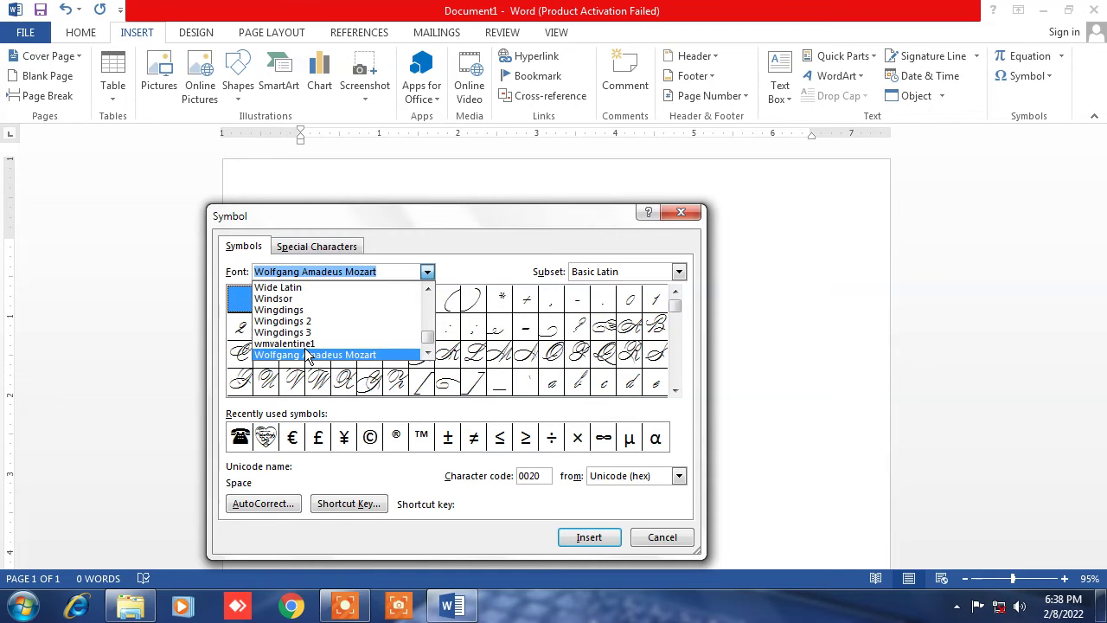
key("Down")
key("Down")
key("Up")
key("Up")
key("Up")
key("Down")
key("Down")
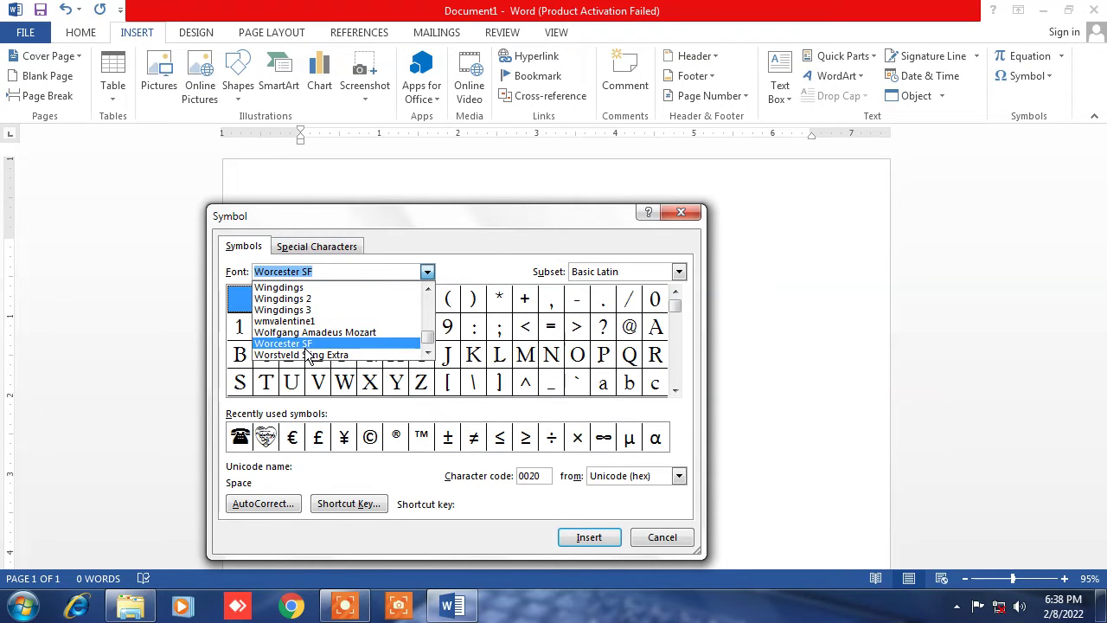
key("Down")
key("Down")
key("Down")
key("Down")
key("Down")
key("Down")
key("Down")
key("Down")
key("Down")
key("Down")
key("Down")
key("Down")
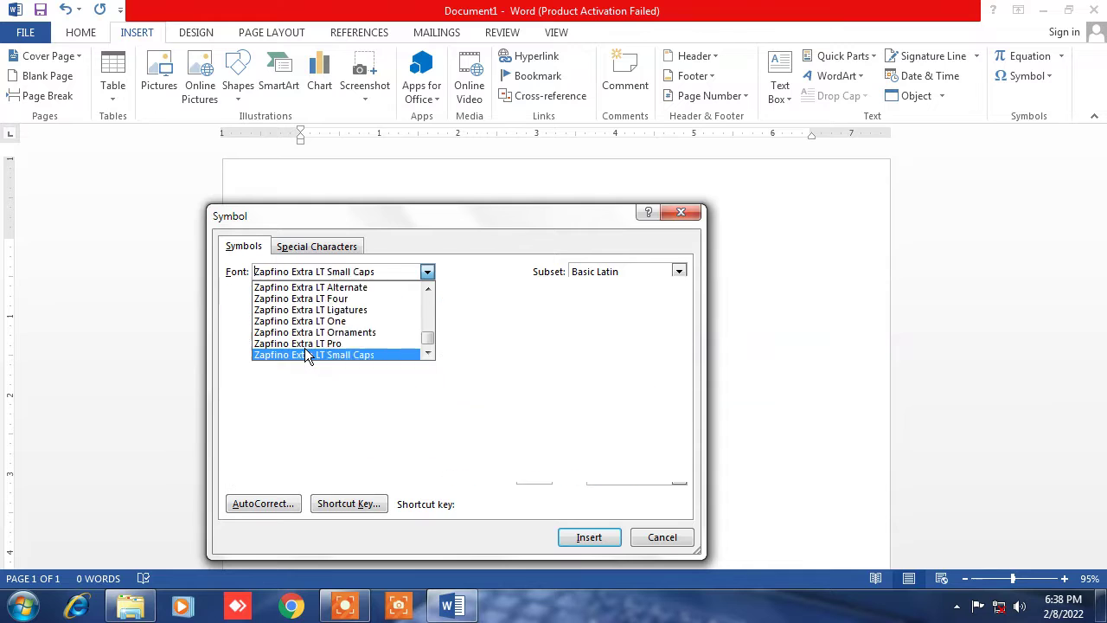
key("Down")
key("Down")
key("Down")
key("Down")
key("Down")
key("Down")
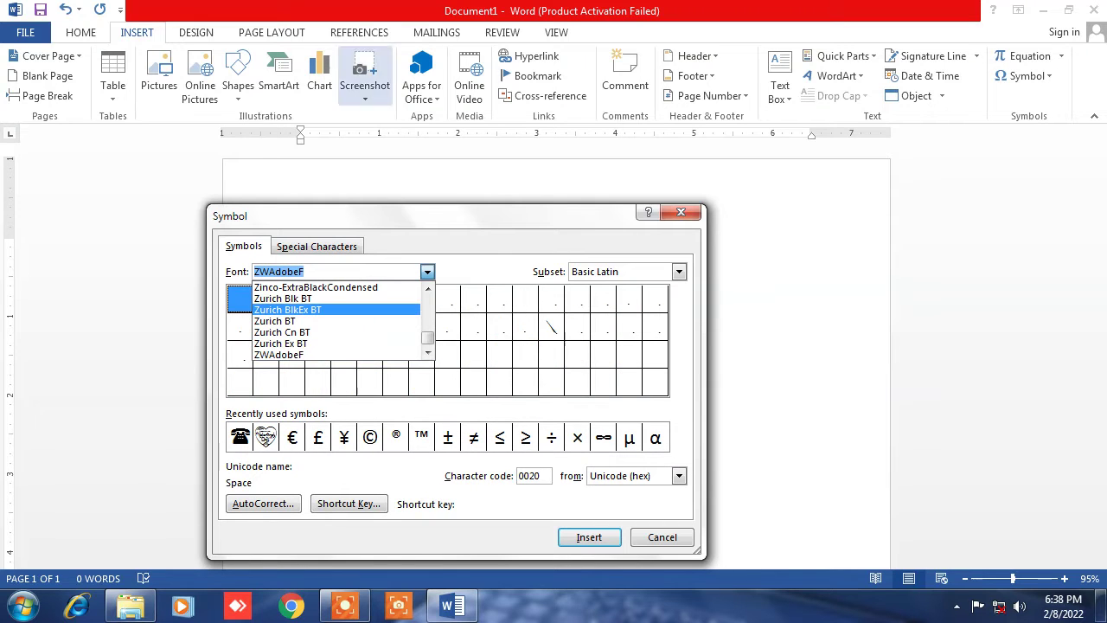
key("Return")
- Close the Symbol dialog and insert a new equation reading √144
left_click(692, 210)
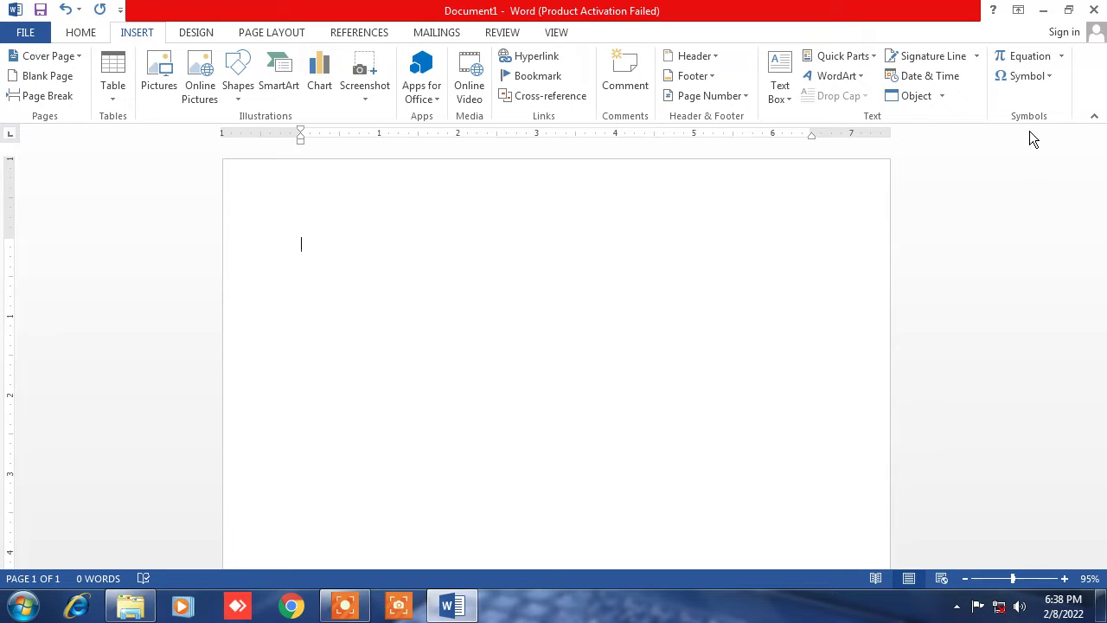
left_click(1059, 66)
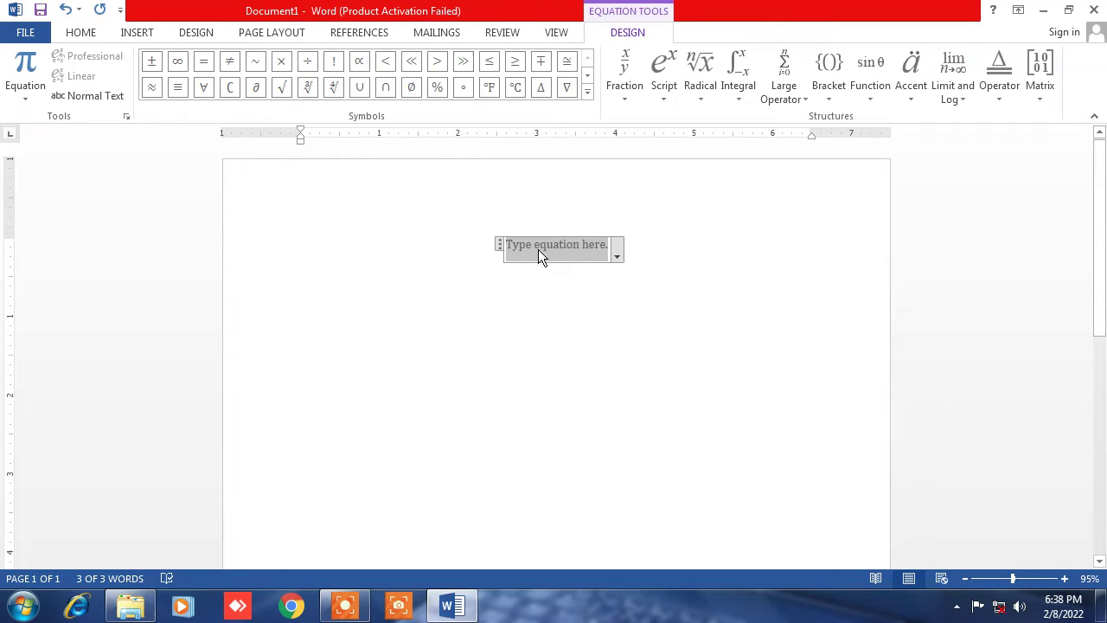
left_click(588, 94)
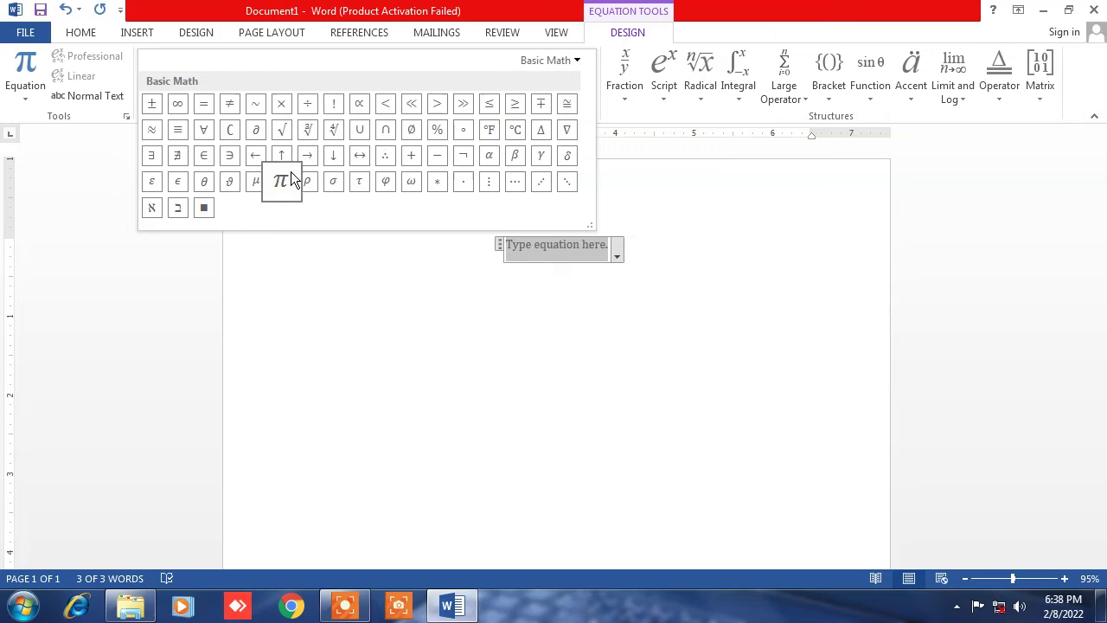
left_click(285, 134)
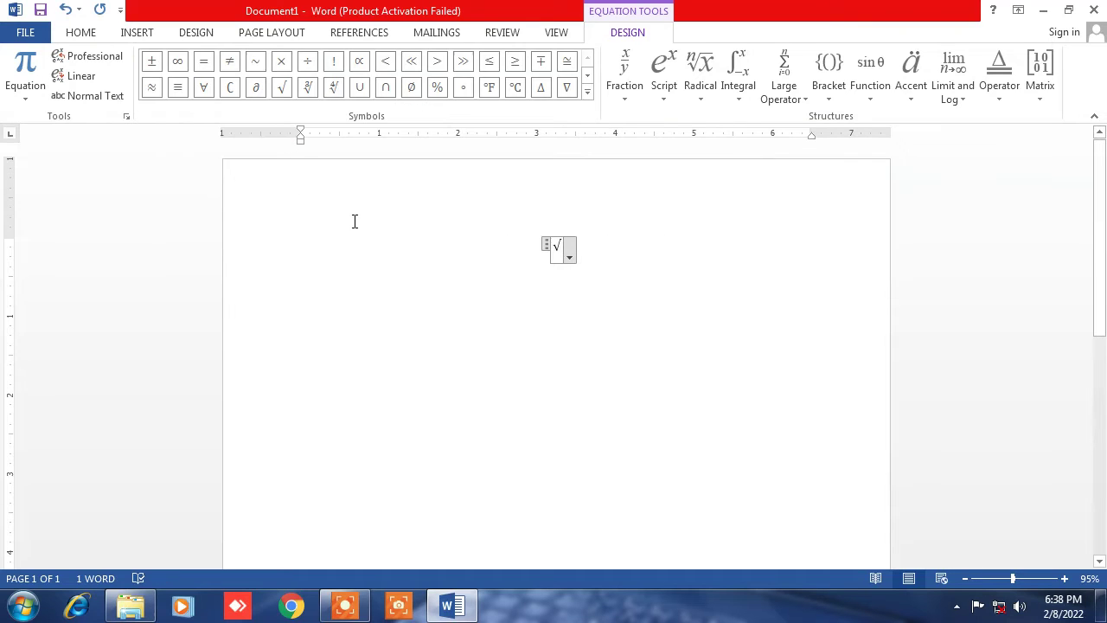
type("1")
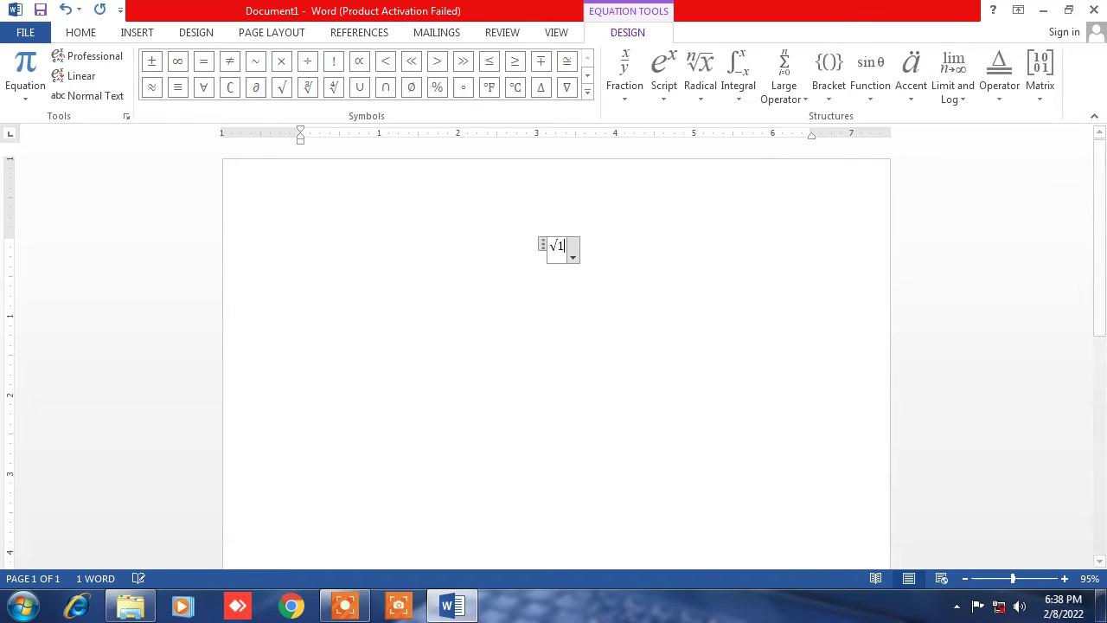
type("44")
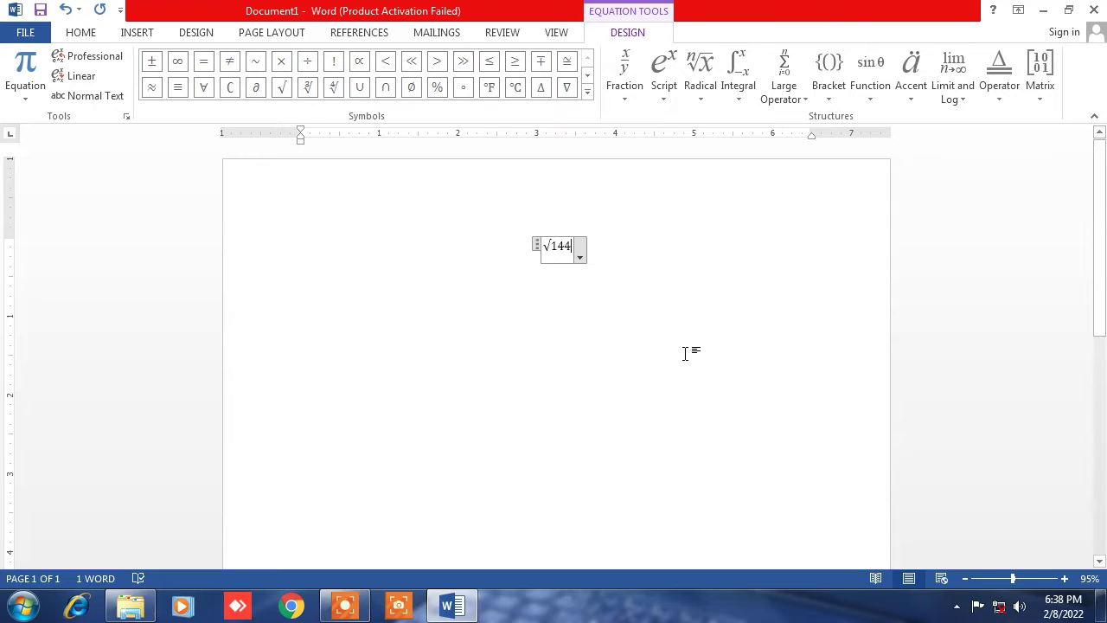
left_click(685, 353)
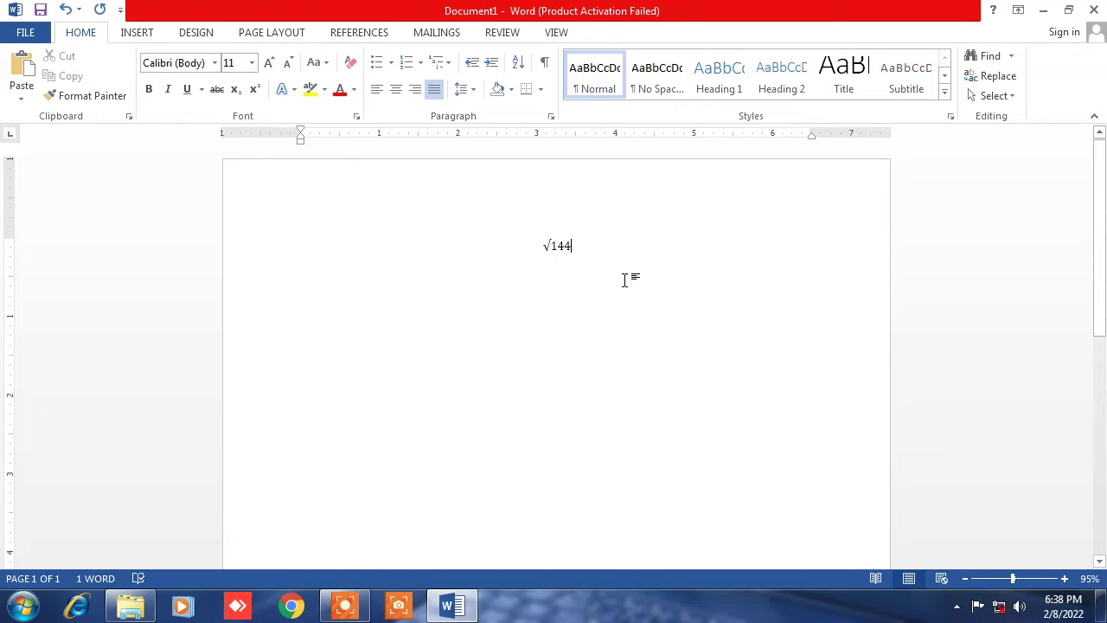
- Insert the built-in Binomial Theorem equation and delete the 144, undoing a trial ∜ symbol
left_click(135, 33)
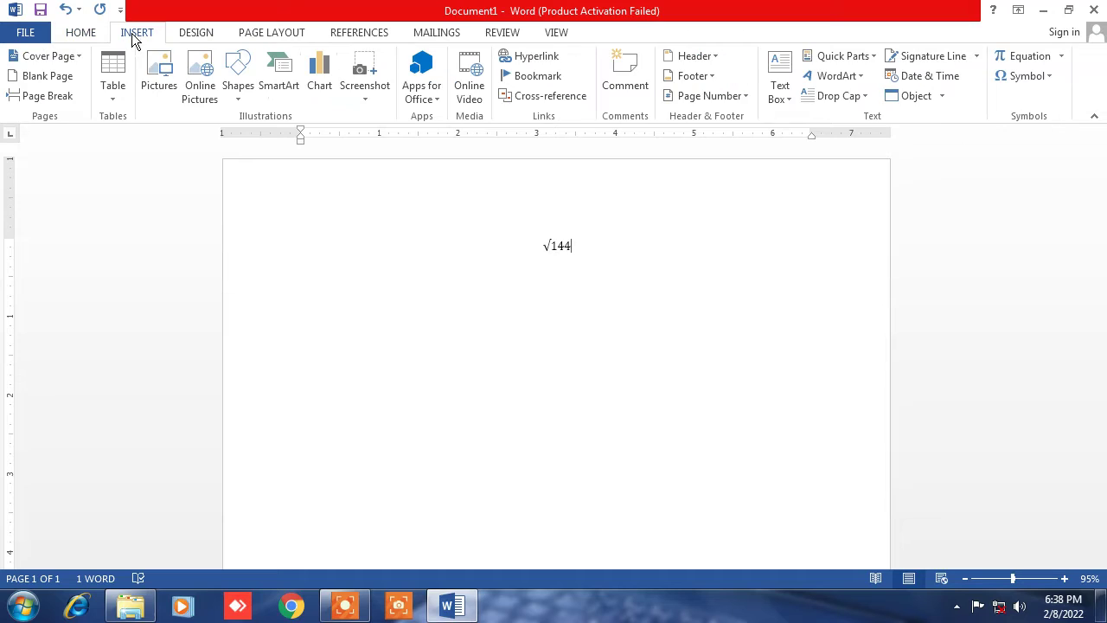
left_click(1062, 57)
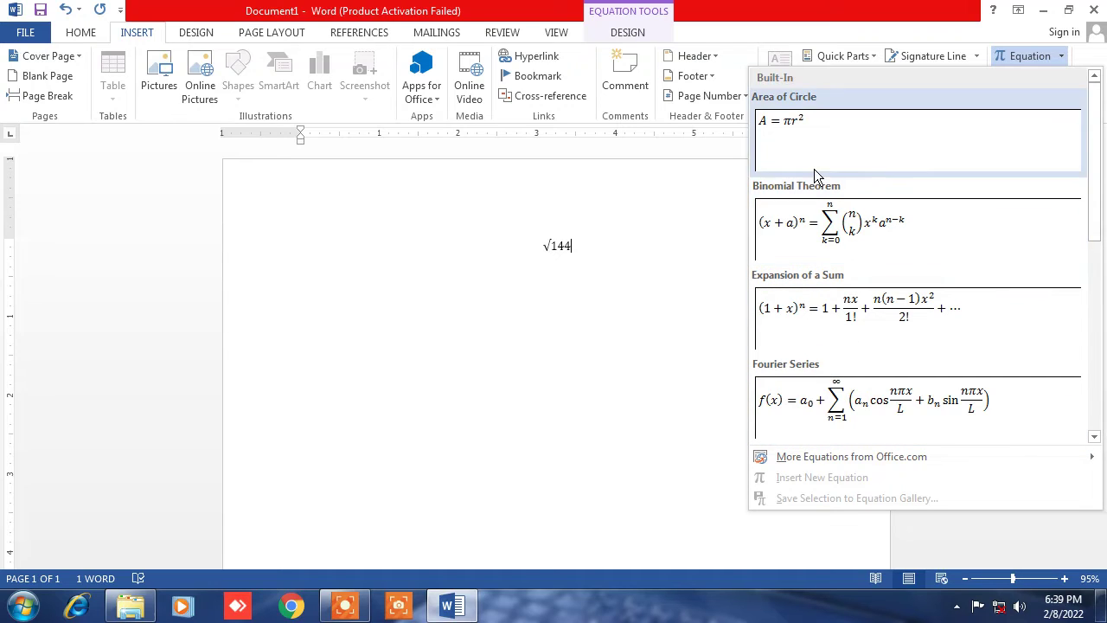
left_click(824, 239)
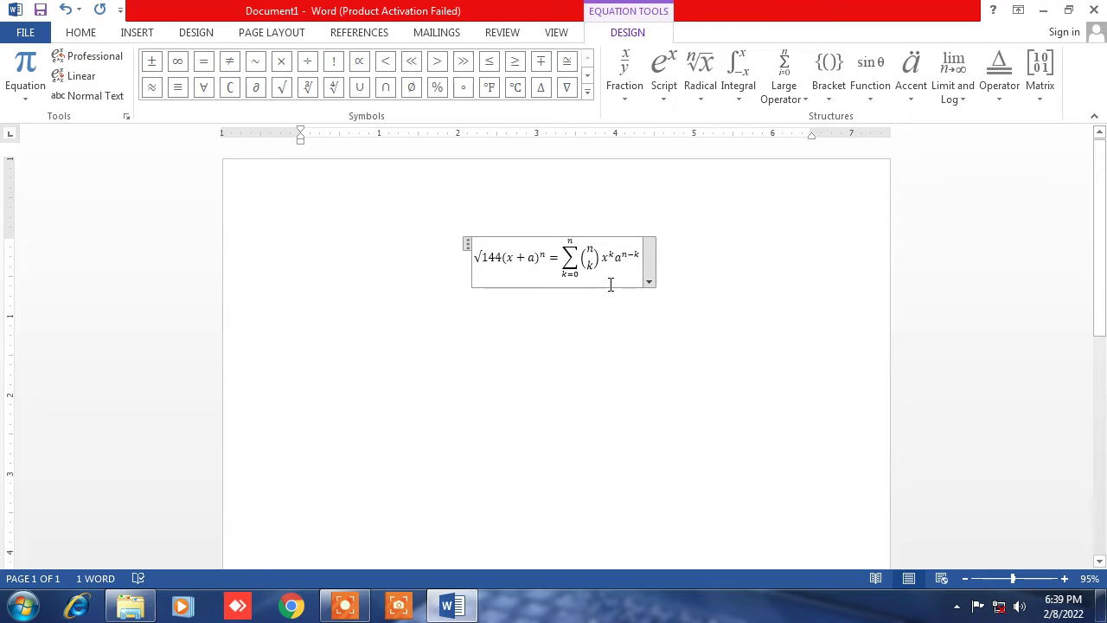
key("BackSpace")
key("BackSpace")
key("BackSpace")
key("BackSpace")
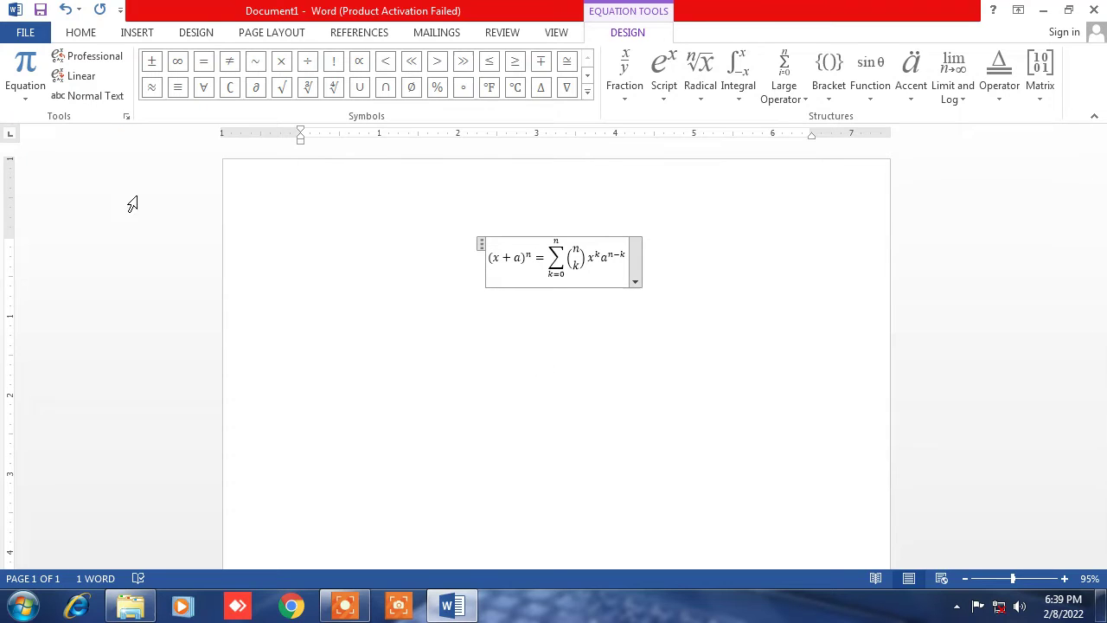
left_click(331, 90)
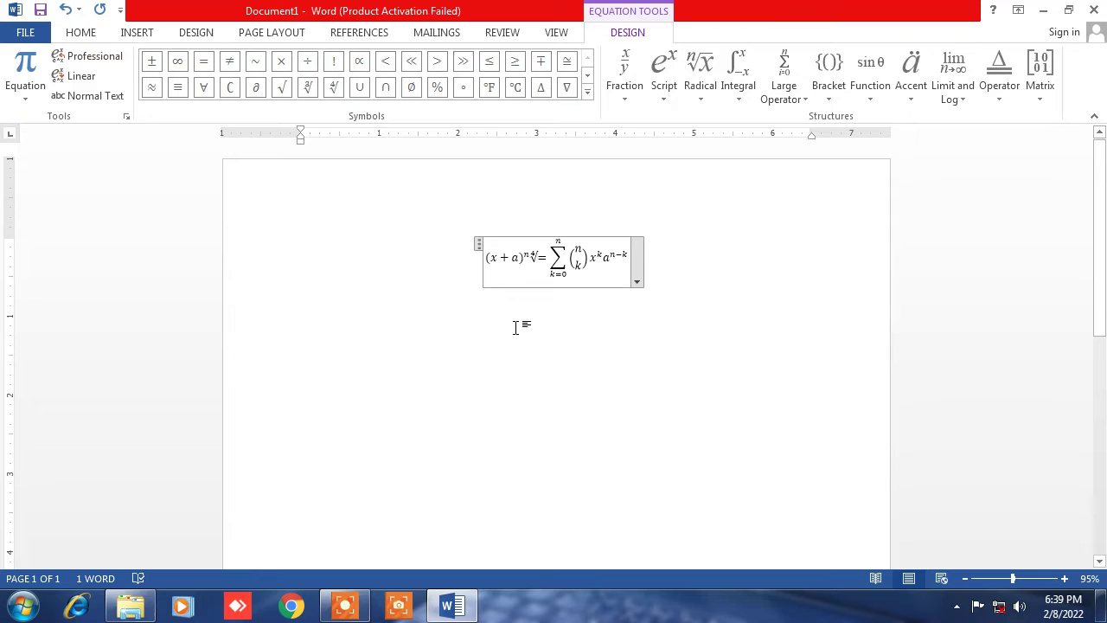
key("ctrl+z")
left_click(379, 368)
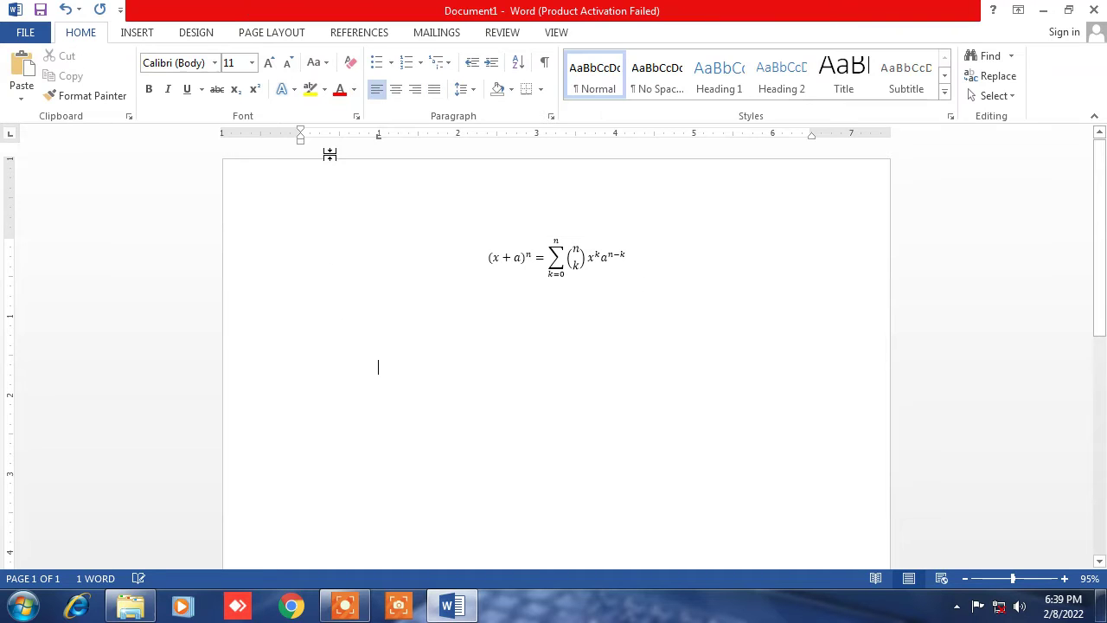
- Open the built-in equation gallery and scroll through formulas like Fourier Series and Pythagorean Theorem
left_click(123, 31)
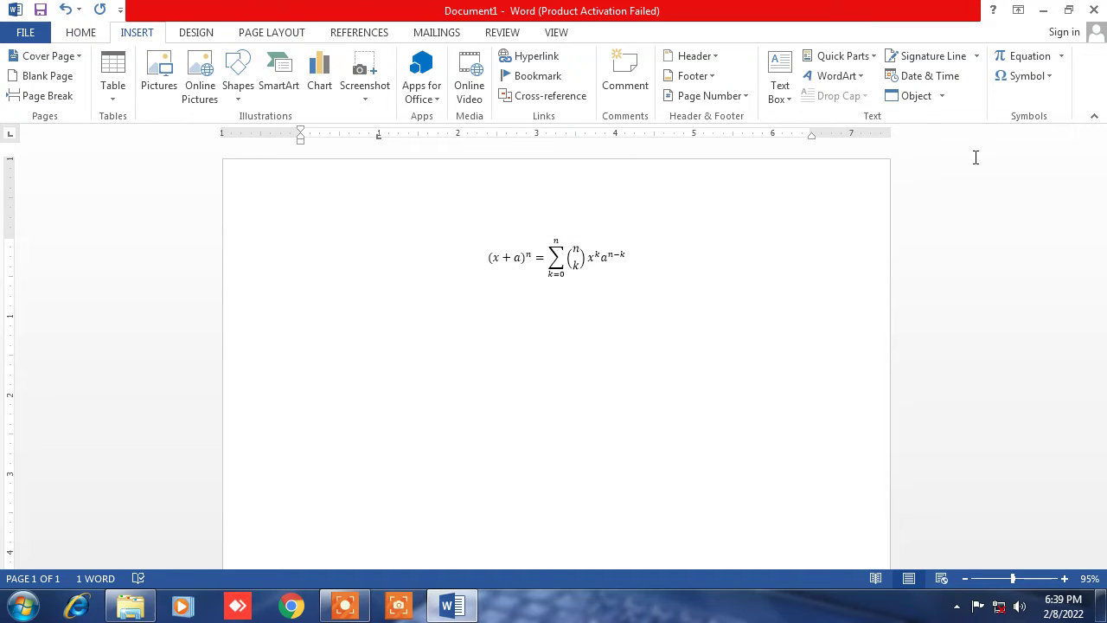
left_click(1063, 57)
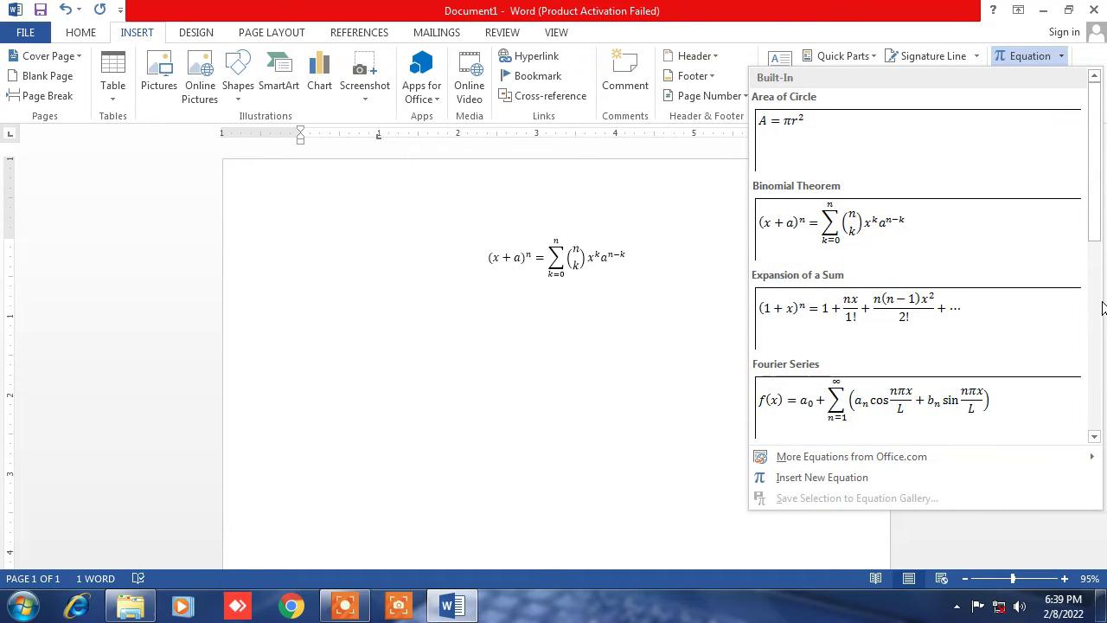
left_click_drag(1095, 240, 1095, 346)
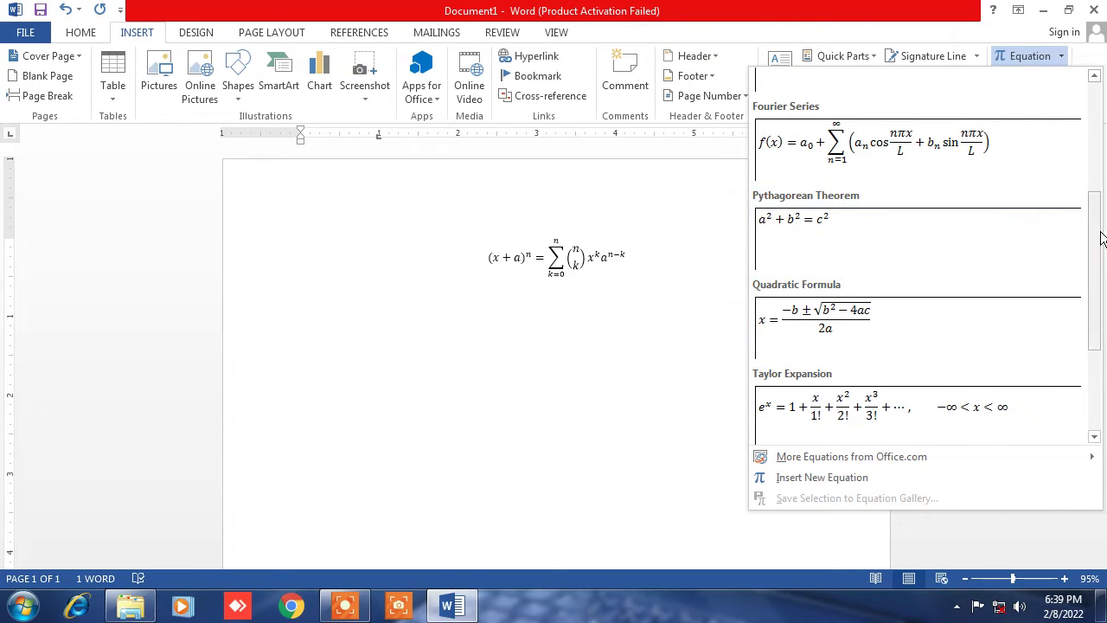
left_click_drag(1094, 251, 1090, 331)
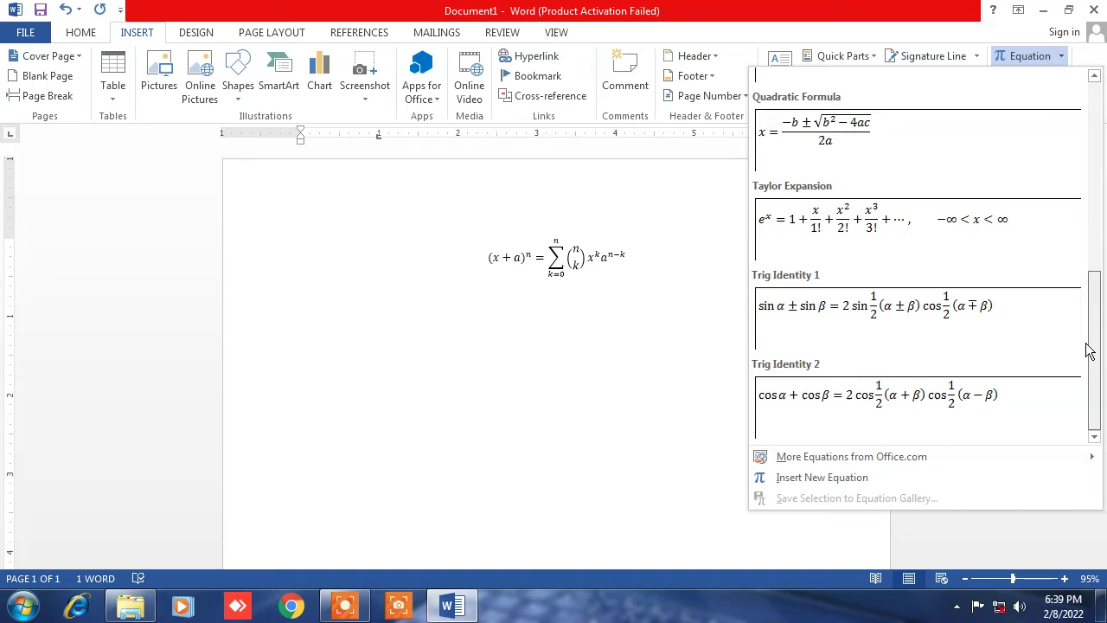
scroll(829, 262, "up", 5)
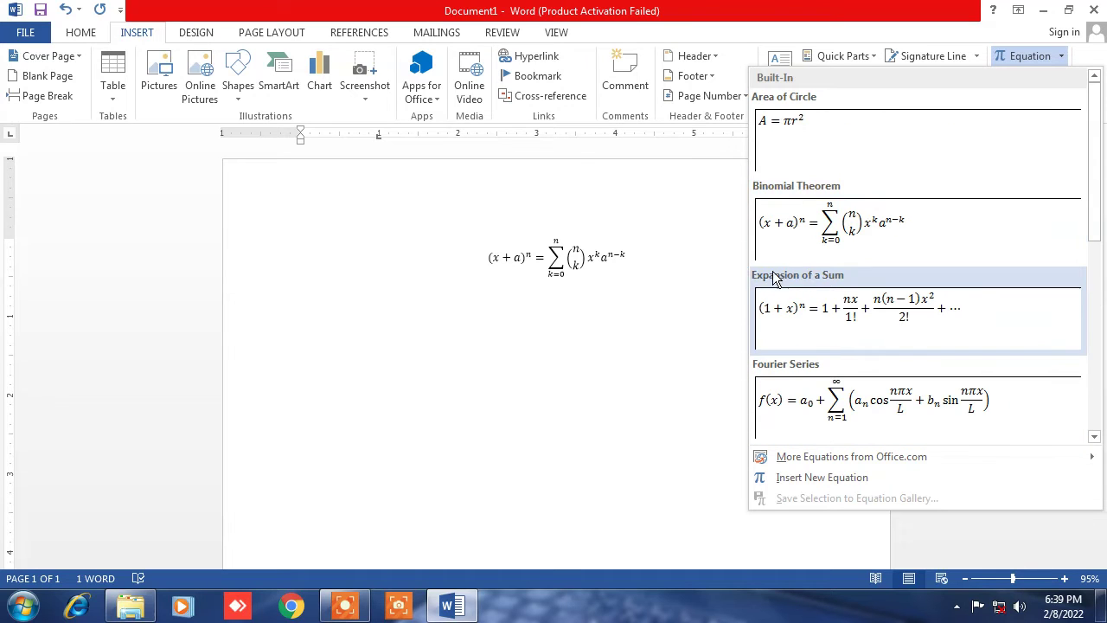
scroll(814, 383, "down", 5)
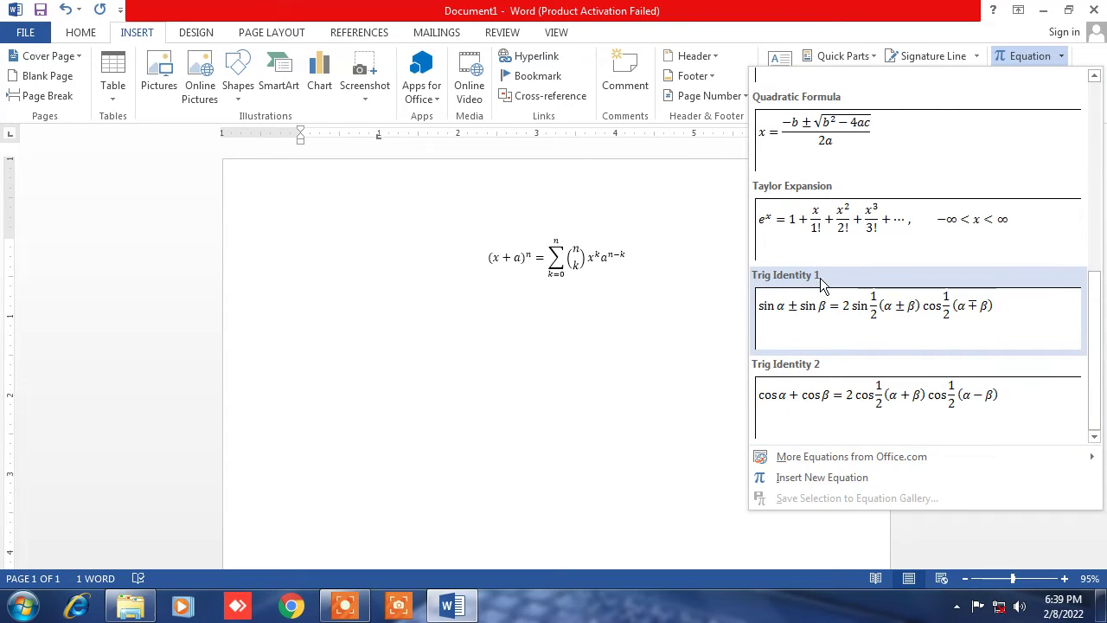
scroll(821, 252, "up", 3)
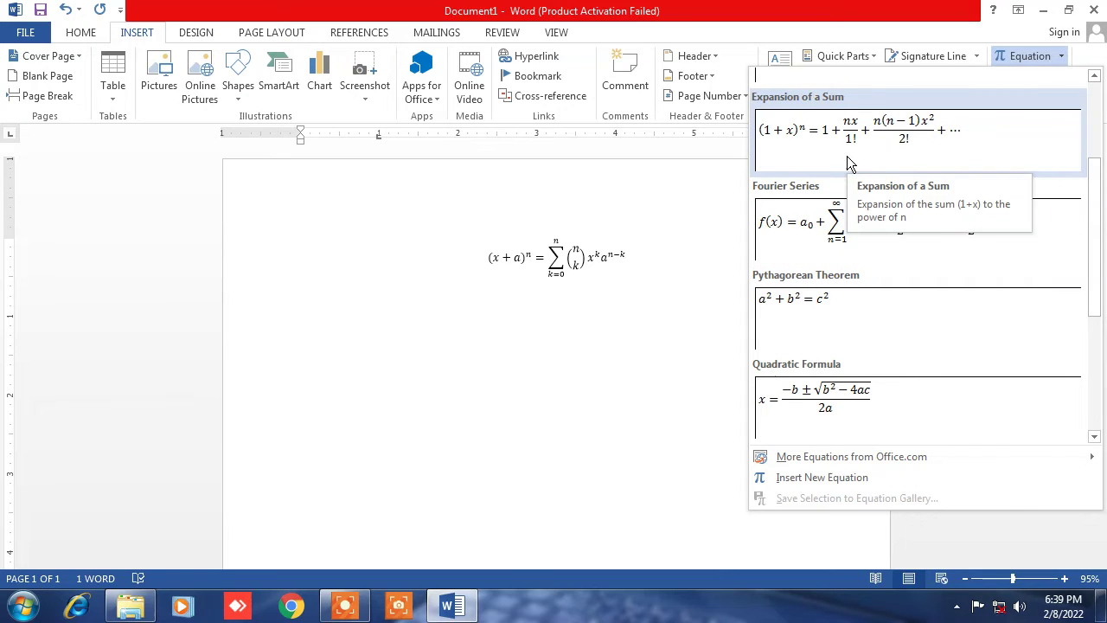
- Insert the Quadratic Formula, then delete the binomial part and the leading 'x ='
left_click(868, 410)
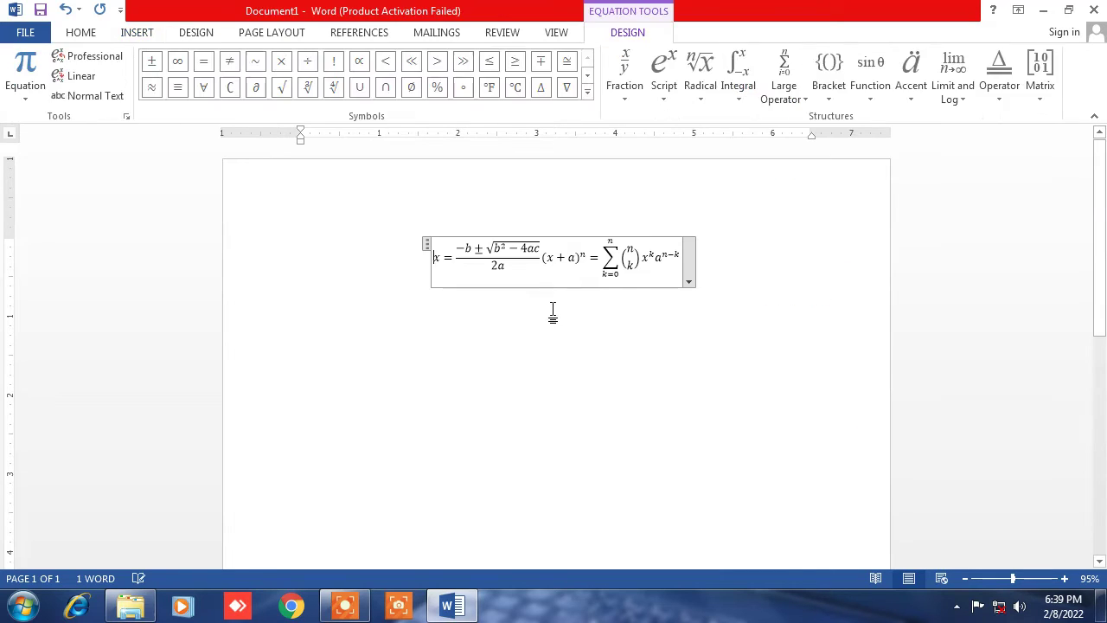
left_click(683, 255)
key("BackSpace")
key("BackSpace")
key("BackSpace")
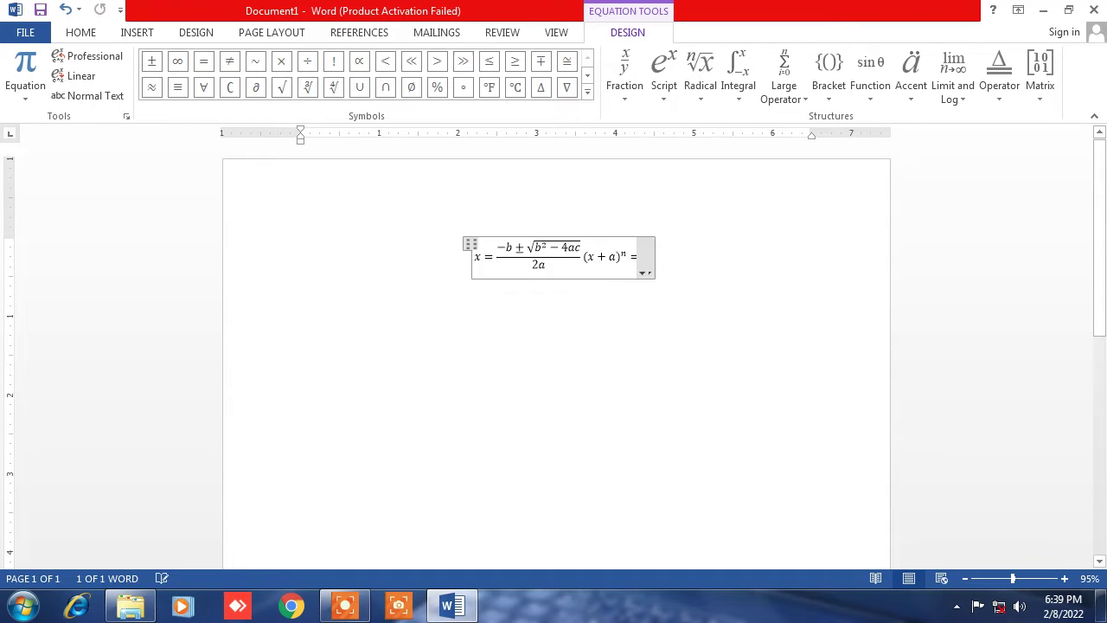
key("BackSpace")
key("BackSpace")
key("BackSpace")
key("BackSpace")
key("BackSpace")
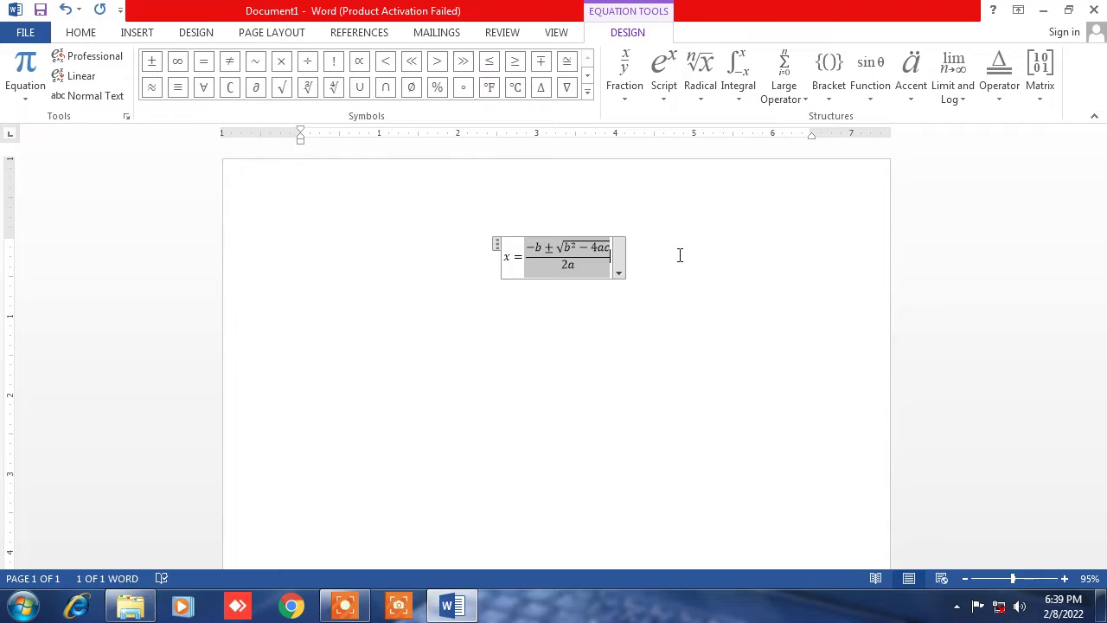
left_click(525, 260)
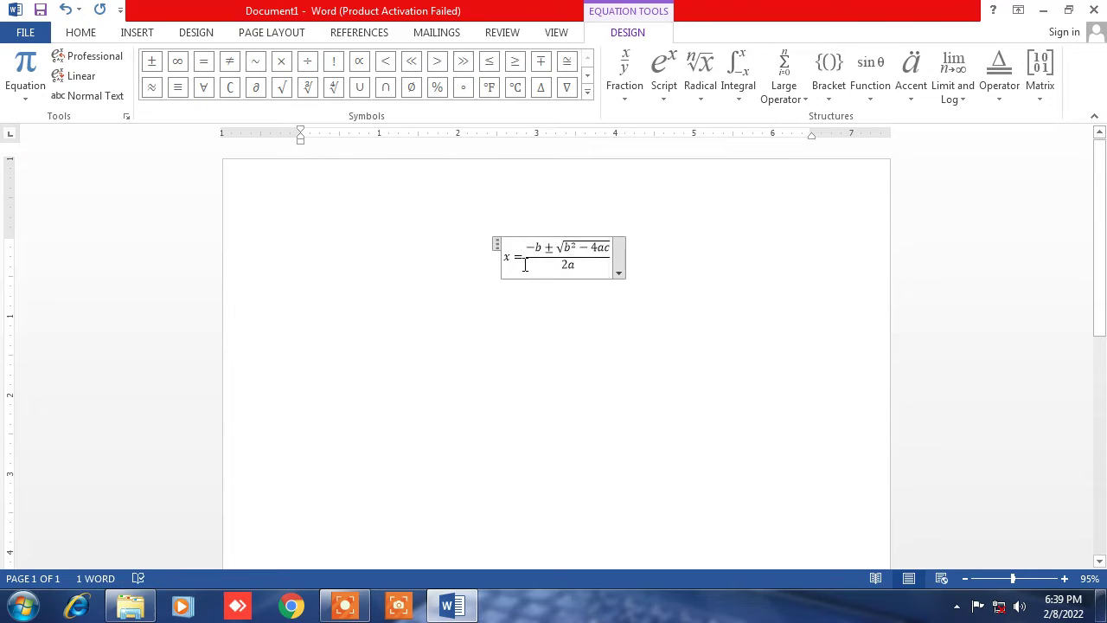
key("BackSpace")
key("BackSpace")
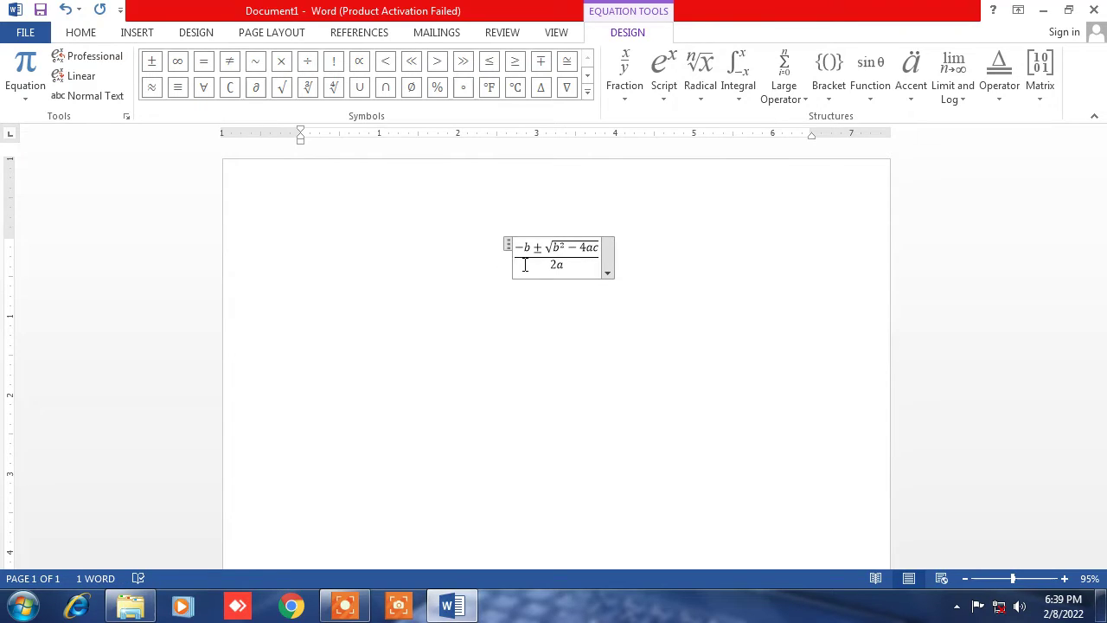
- Replace the numerator with 5 and the denominator with 3, making the fraction 5/3
left_click_drag(599, 248, 554, 247)
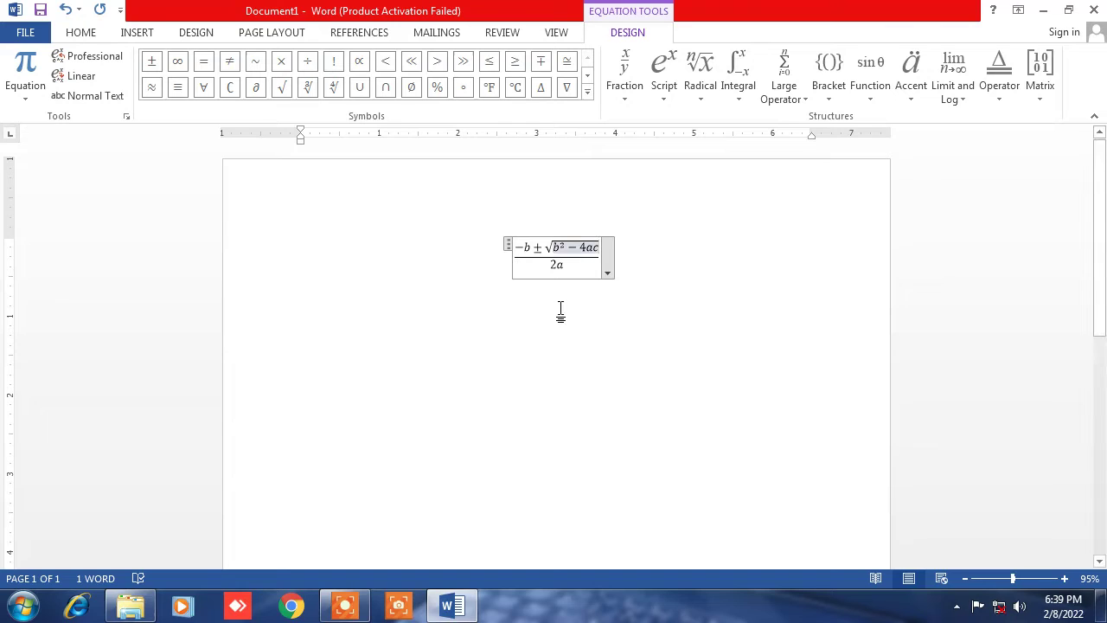
key("BackSpace")
key("BackSpace")
key("BackSpace")
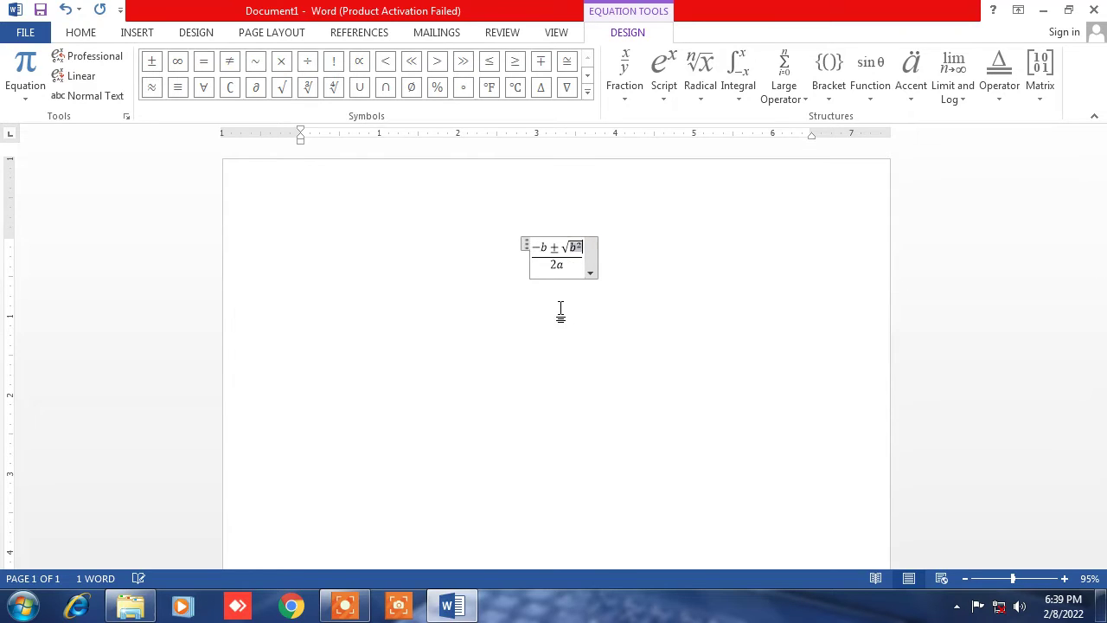
key("BackSpace")
key("BackSpace")
key("BackSpace")
key("BackSpace")
key("BackSpace")
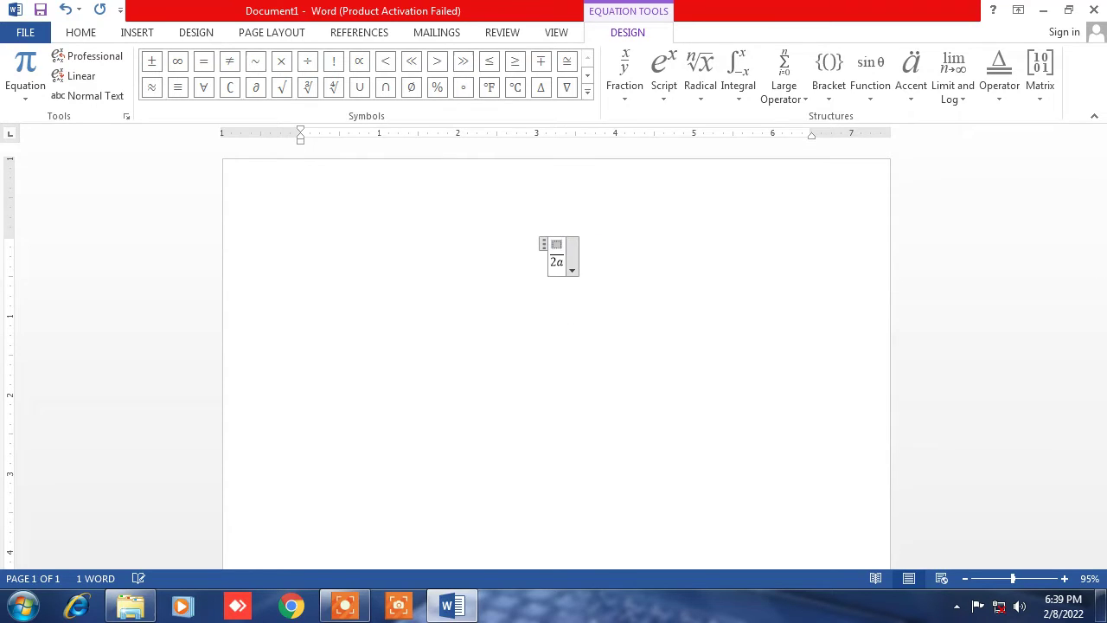
type("5")
left_click(565, 259)
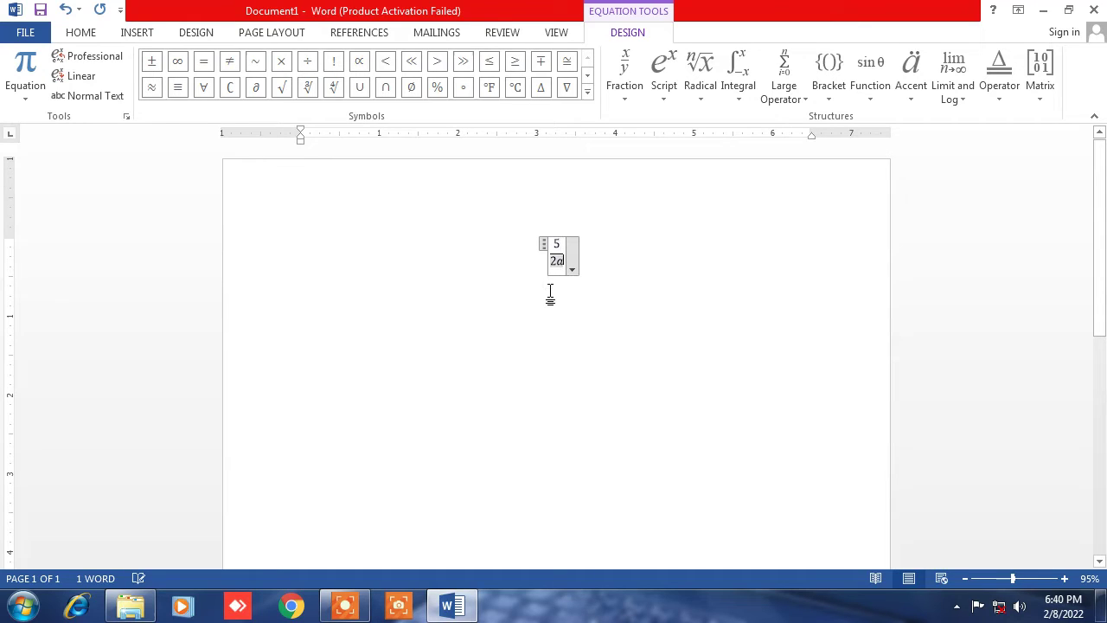
key("BackSpace")
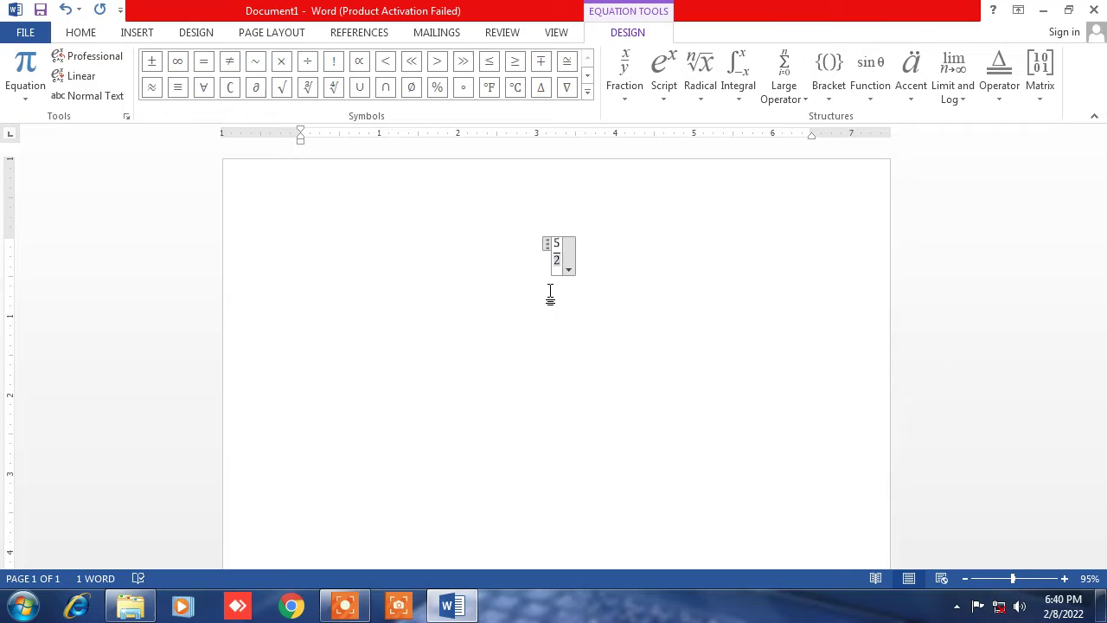
key("BackSpace")
type("3")
- Select the 5/3 equation and delete it
left_click(578, 299)
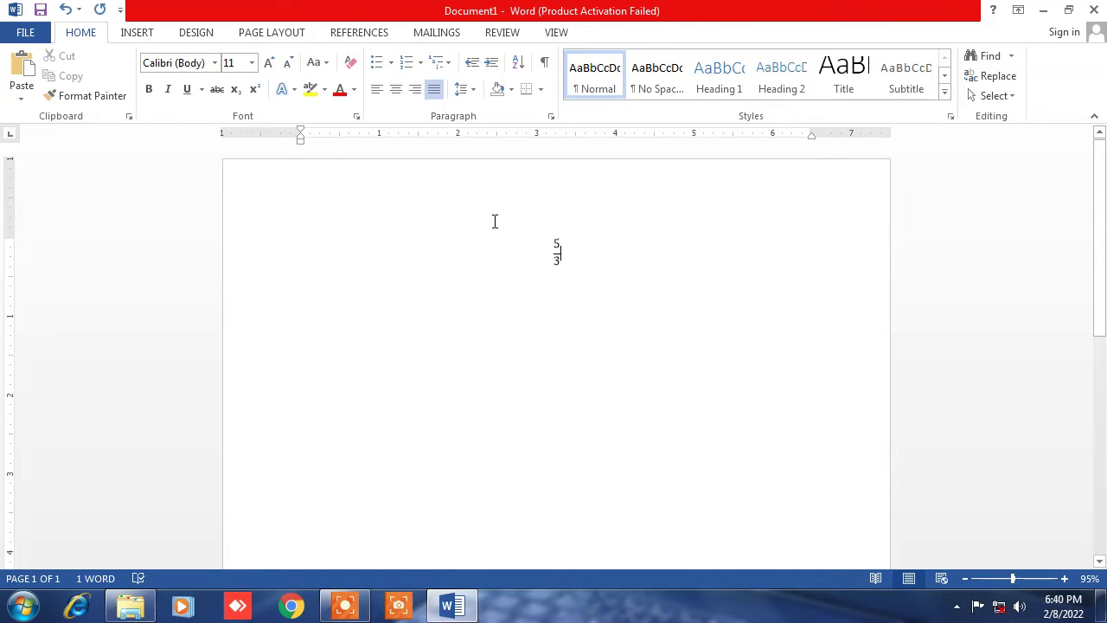
left_click_drag(494, 220, 611, 310)
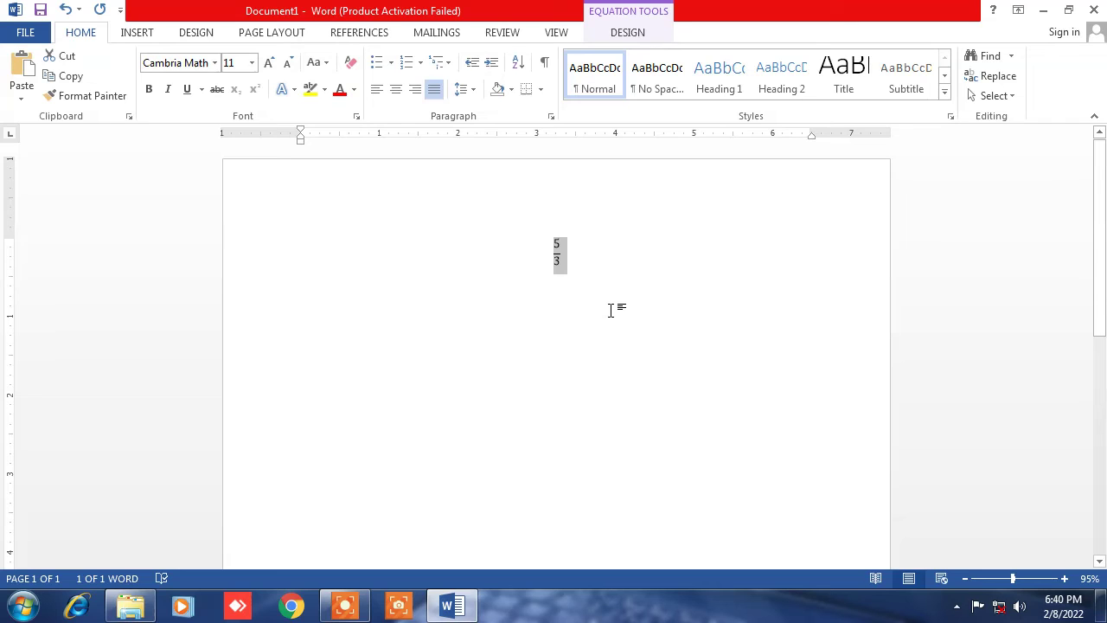
key("Delete")
- Insert a new blank equation containing the π/2 fraction layout
left_click(136, 32)
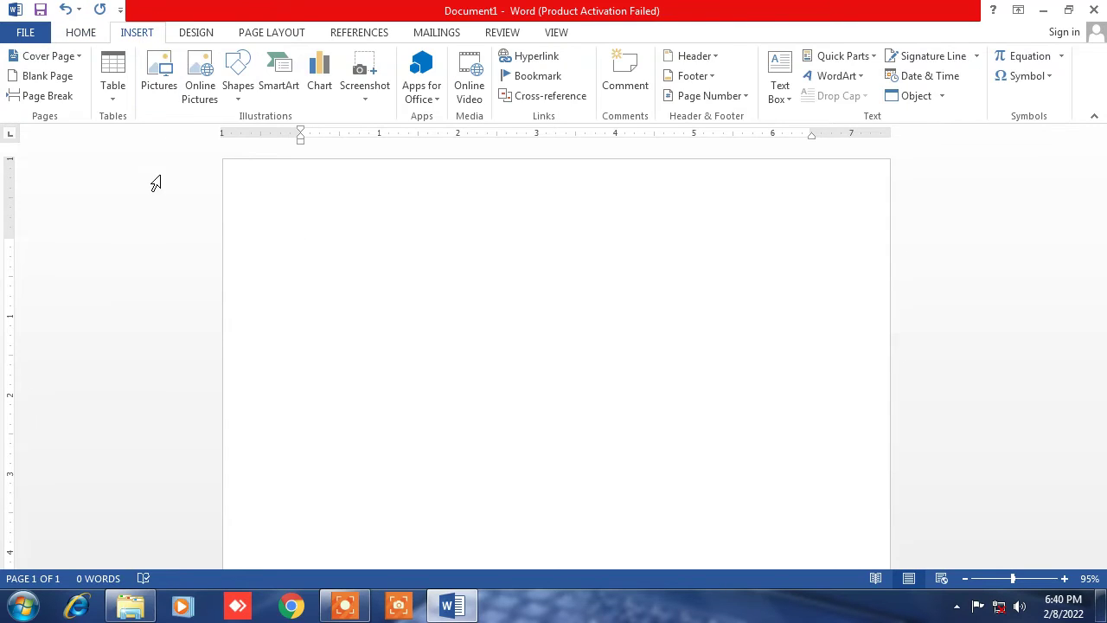
left_click(1061, 56)
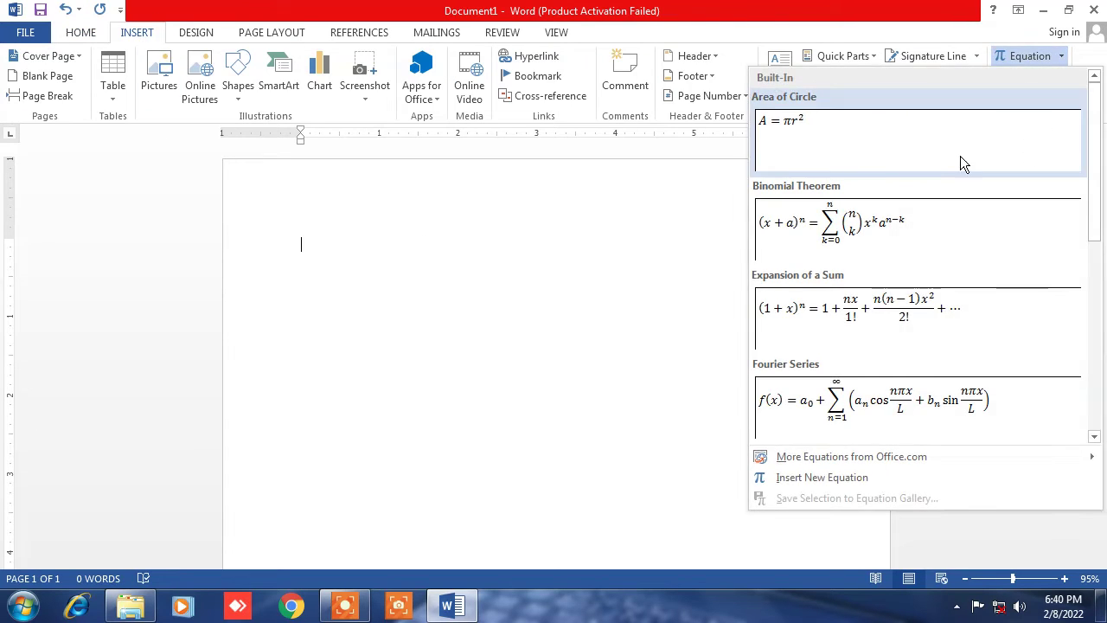
left_click(835, 478)
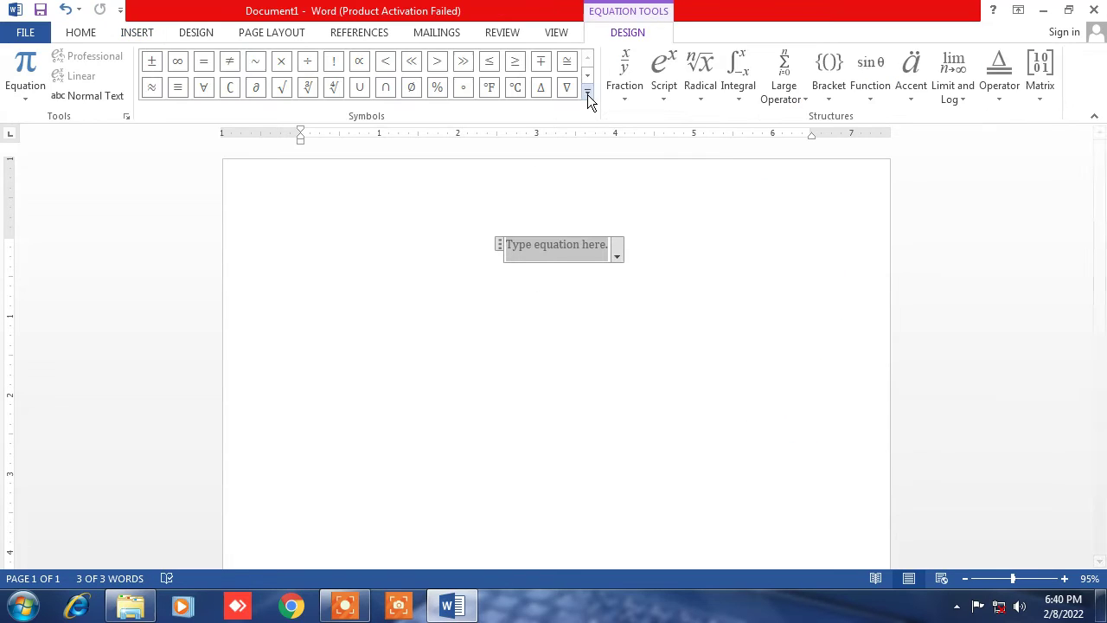
left_click(587, 95)
left_click(624, 93)
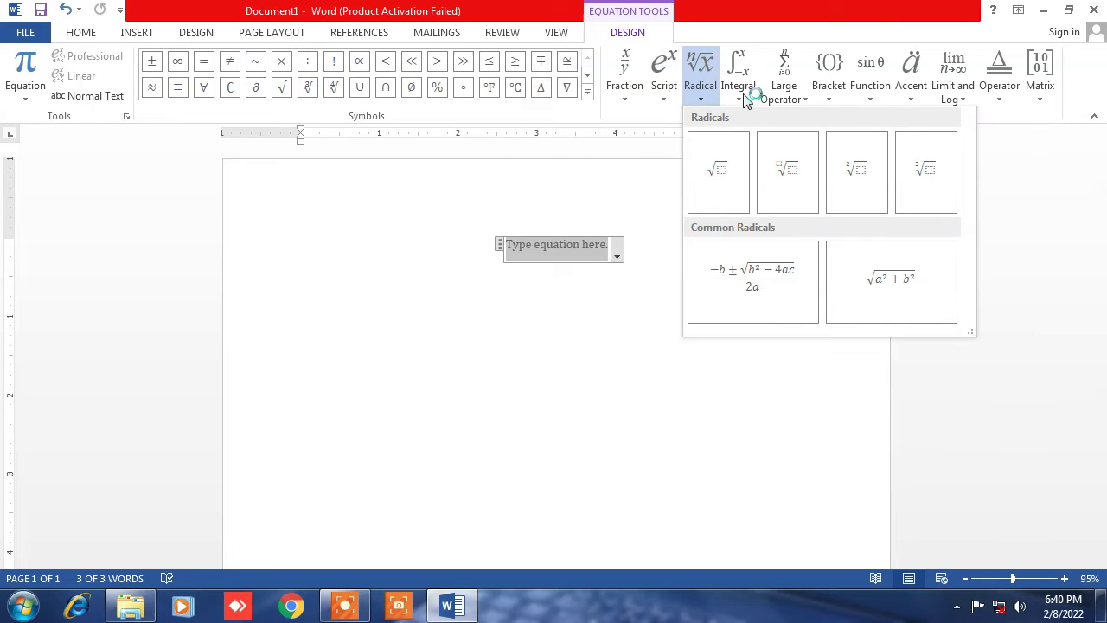
mouse_move(744, 97)
mouse_move(833, 98)
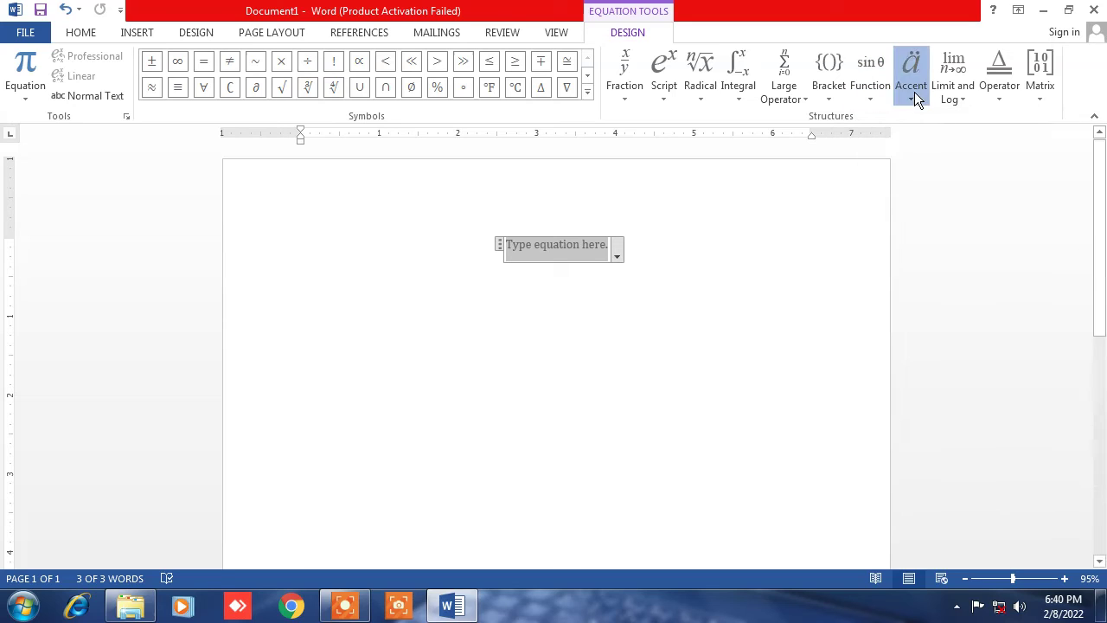
mouse_move(914, 93)
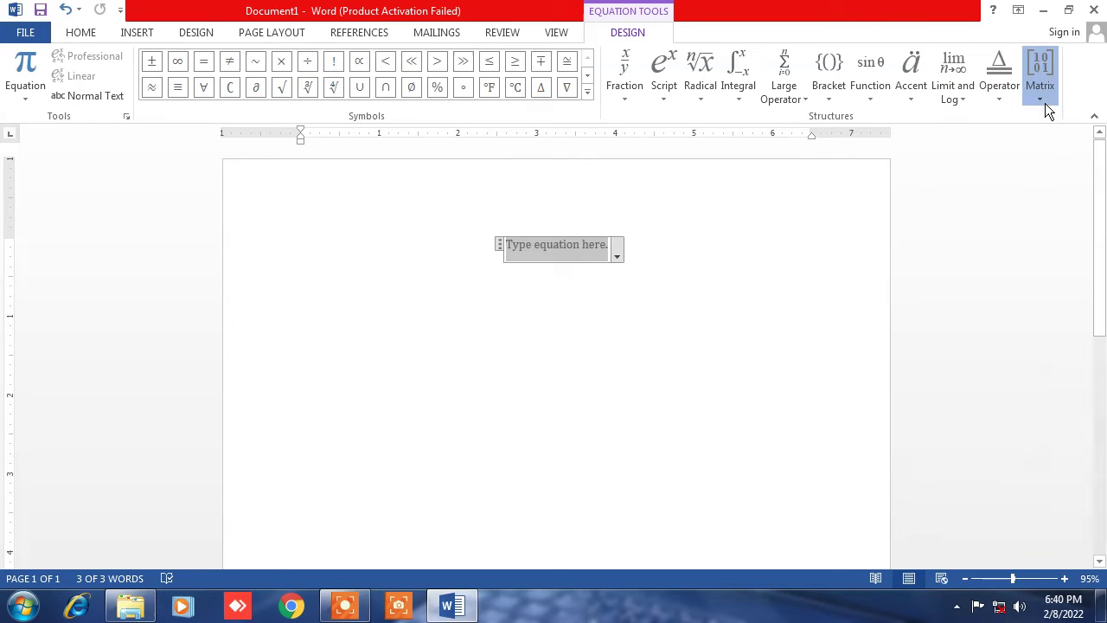
mouse_move(1044, 99)
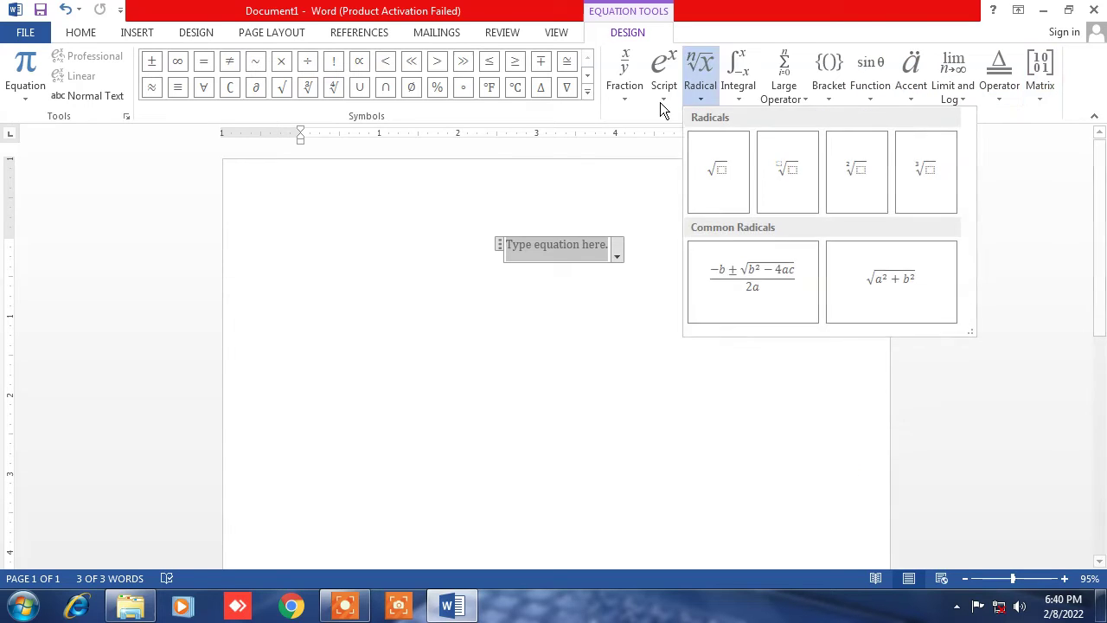
mouse_move(654, 97)
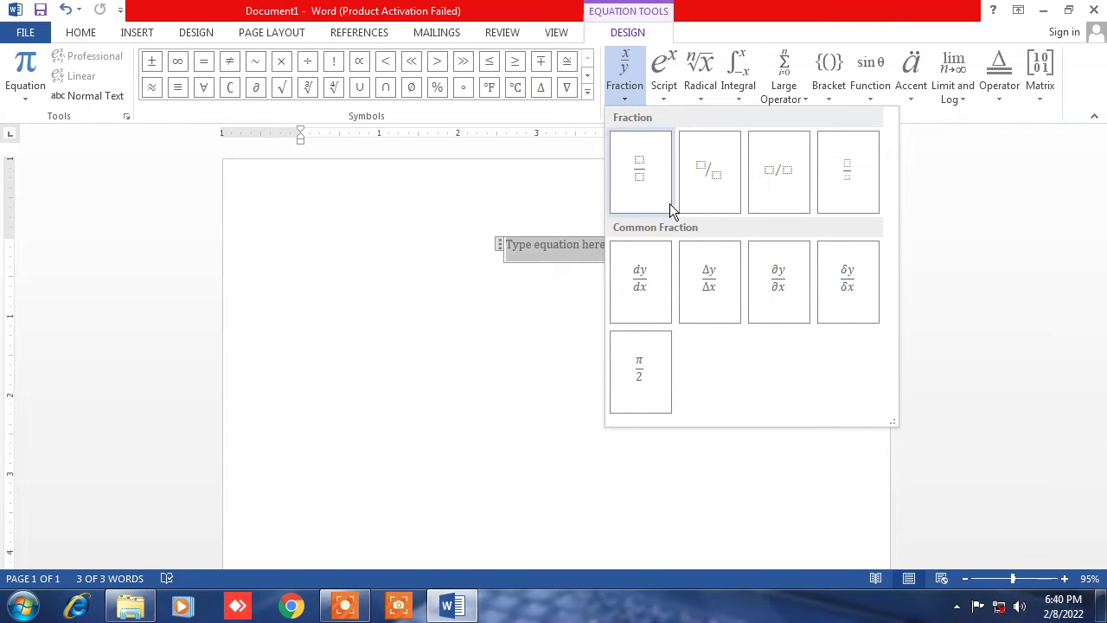
left_click(641, 379)
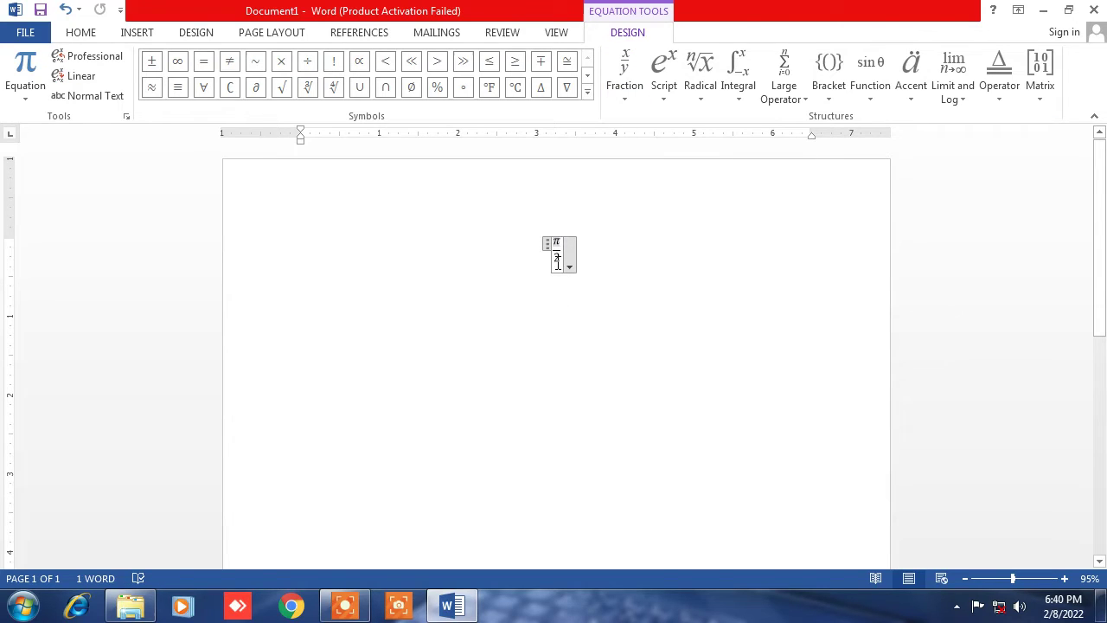
- Replace π in the numerator with 10 so the fraction reads 10/2
key("BackSpace")
type("1")
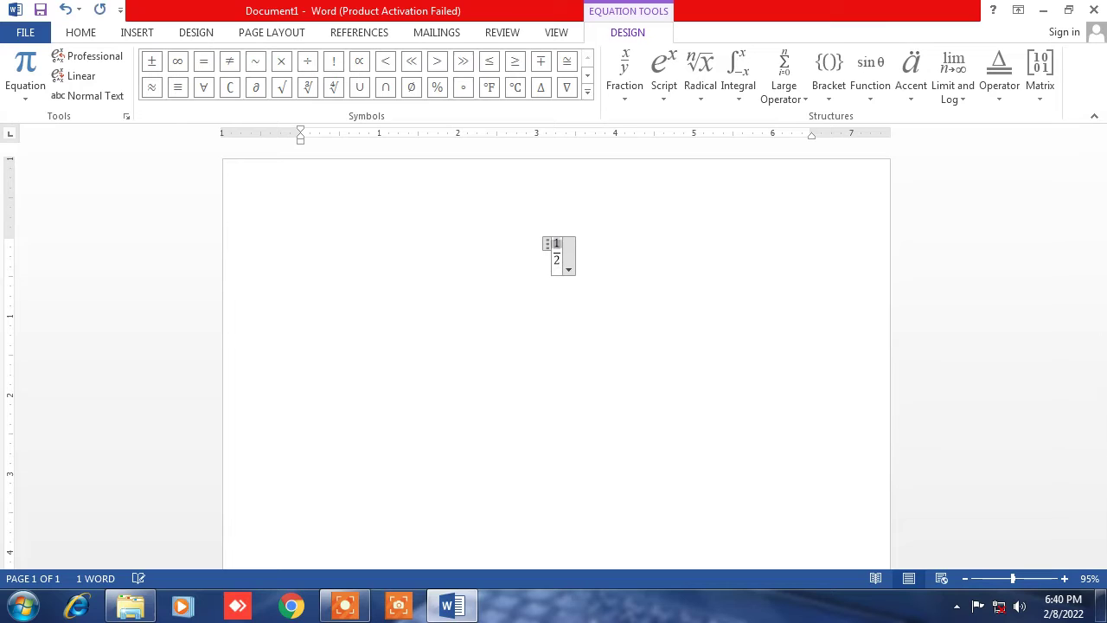
type("0")
left_click(679, 332)
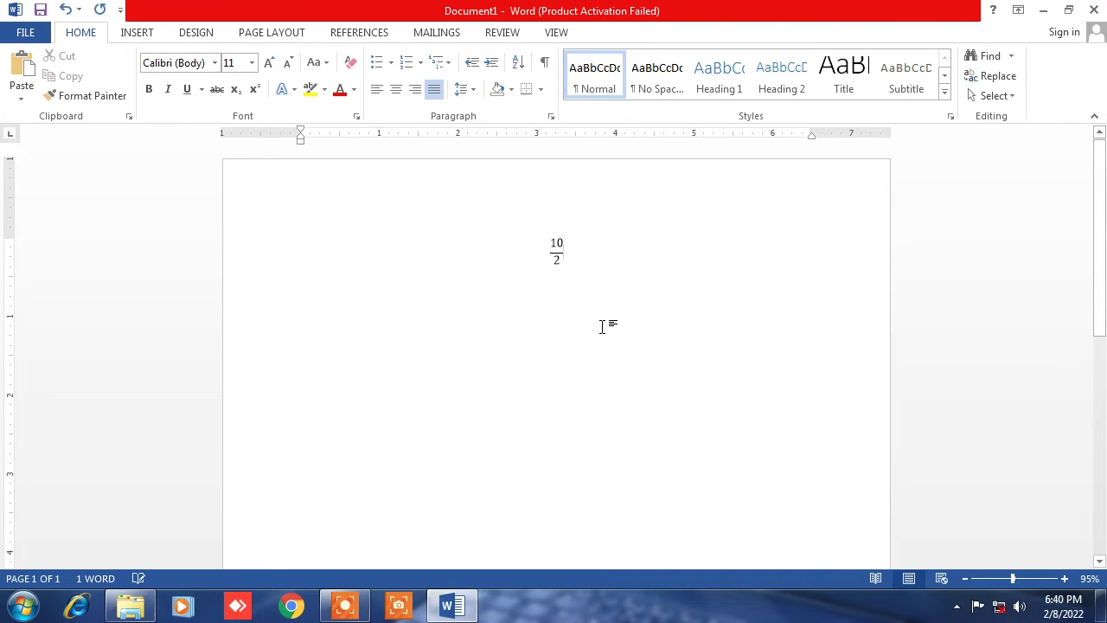
- Select all and delete the 10/2 equation
left_click(126, 32)
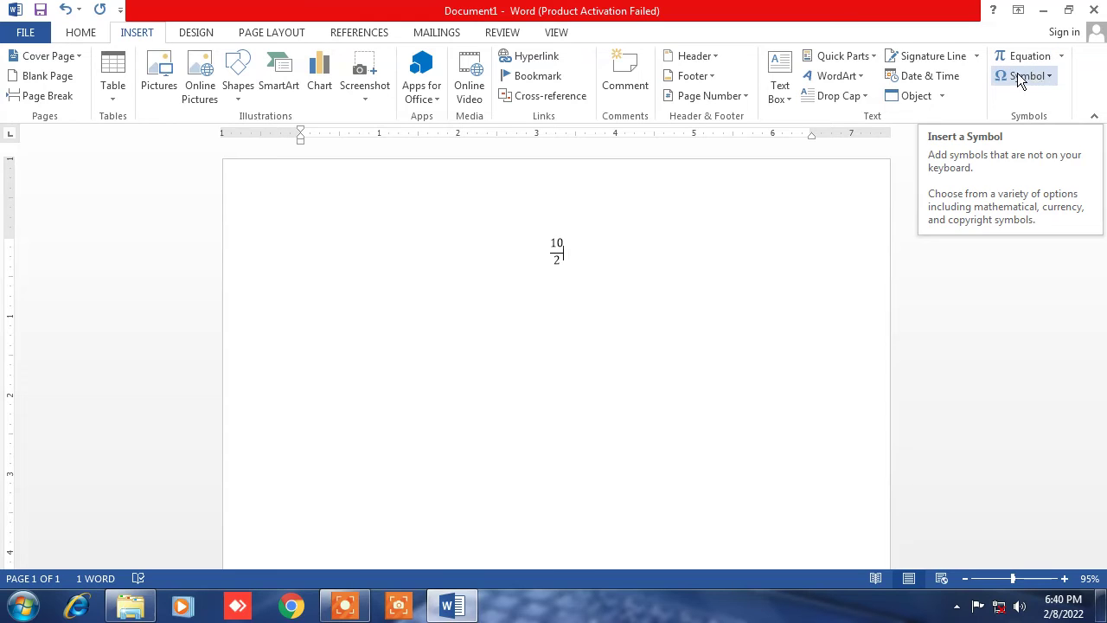
key("ctrl+a")
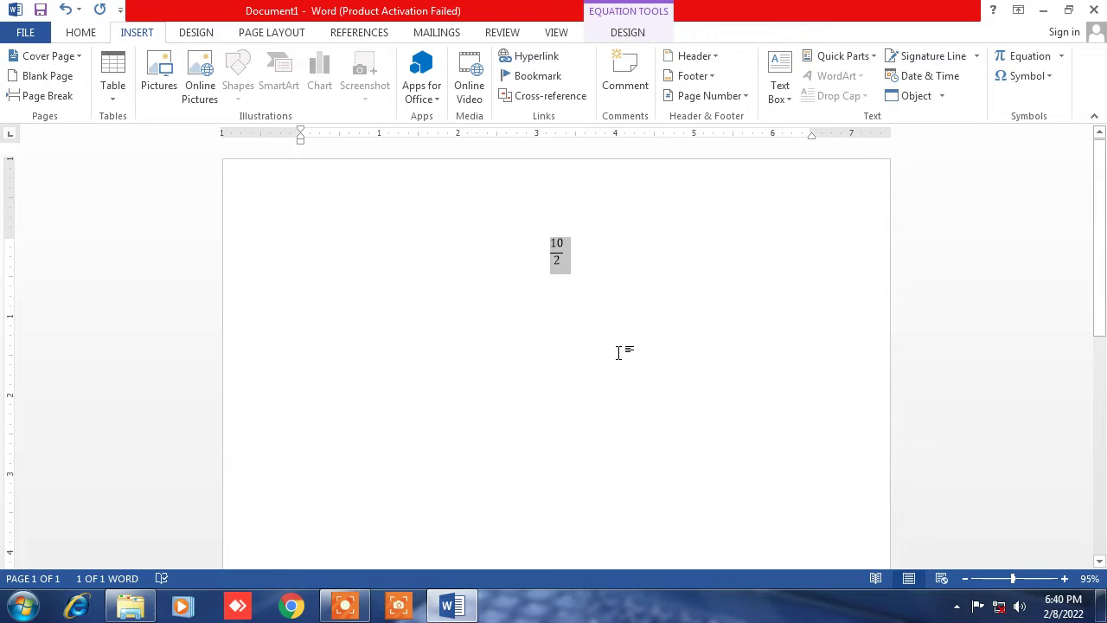
key("Delete")
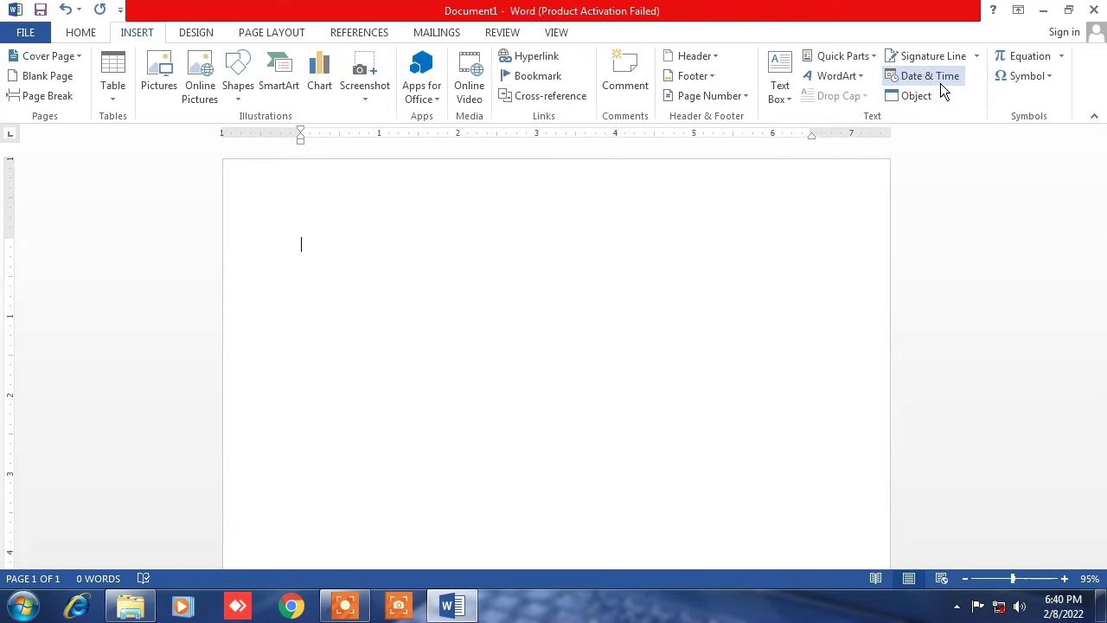
left_click(940, 83)
left_click(425, 225)
left_click(407, 259)
left_click(404, 315)
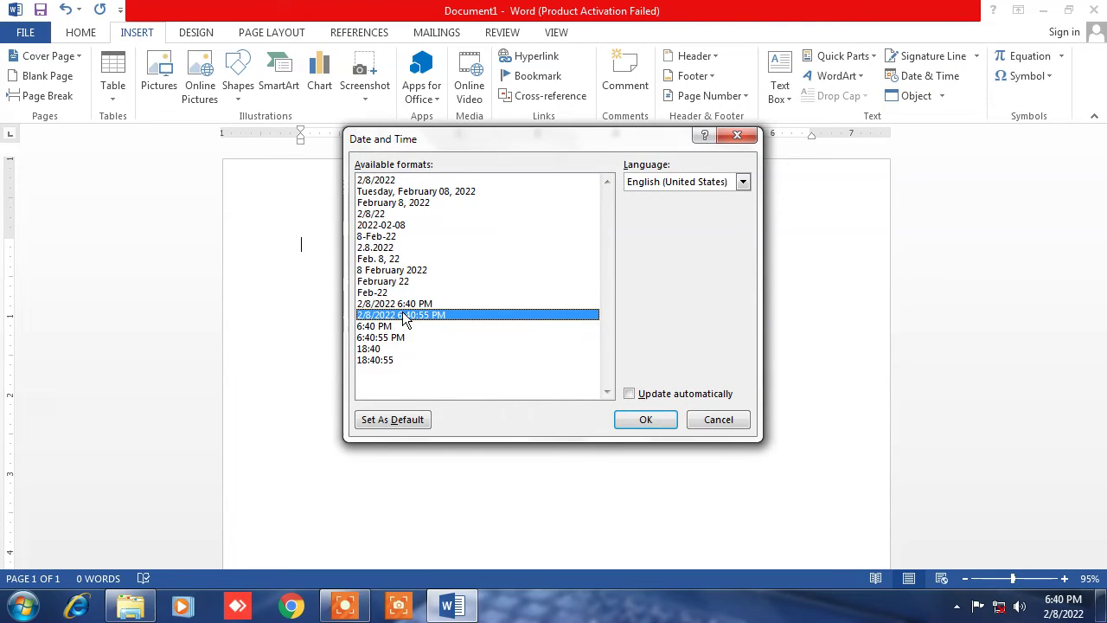
left_click(395, 203)
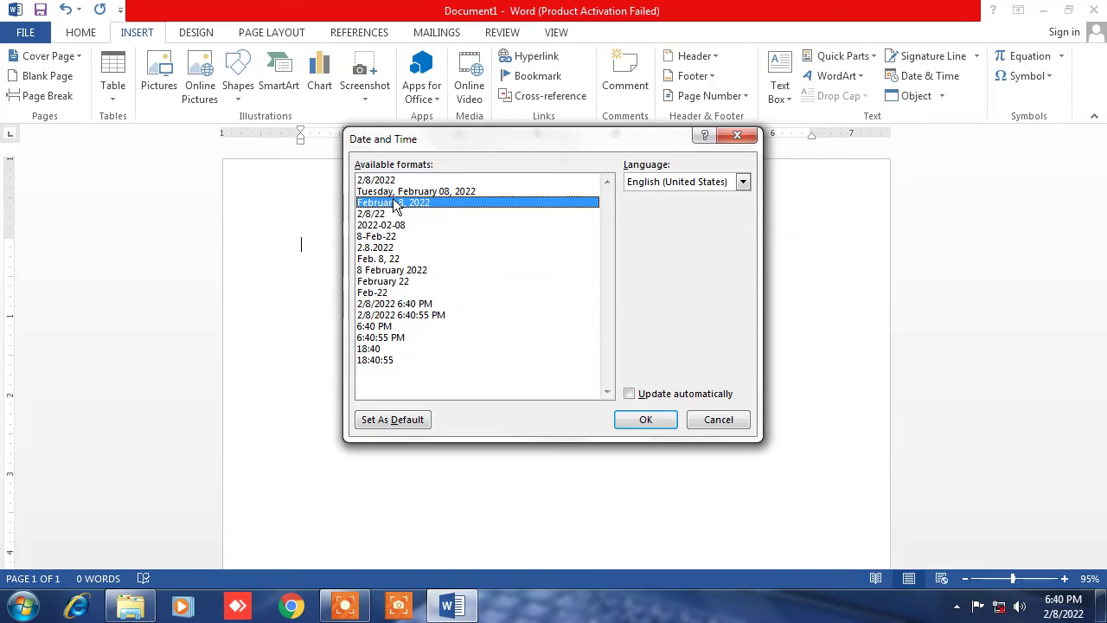
left_click(392, 237)
left_click(391, 304)
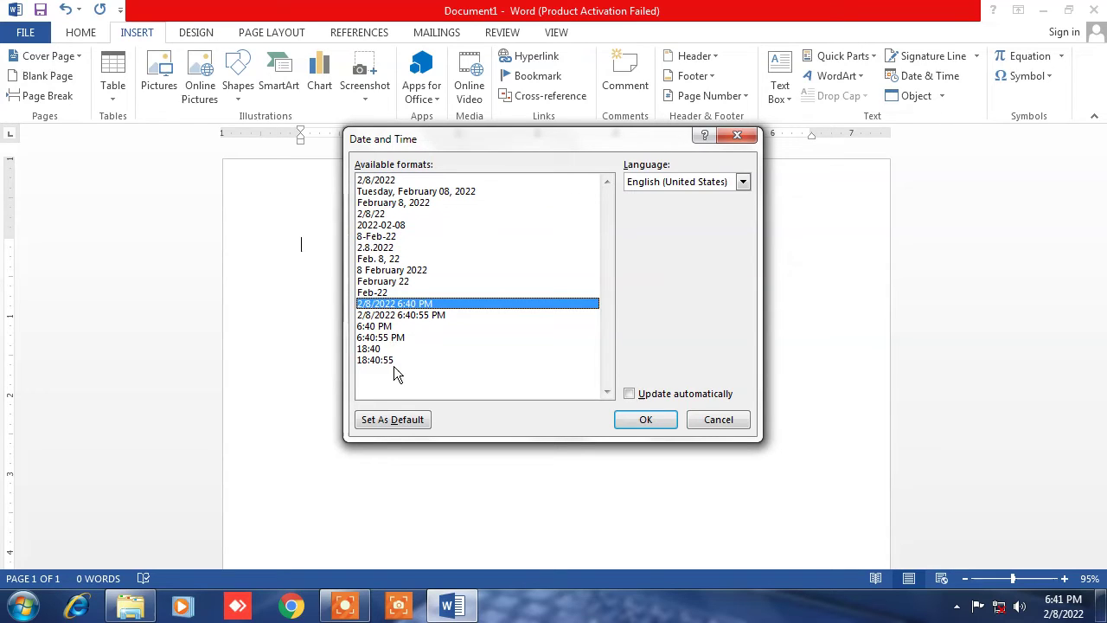
left_click(408, 317)
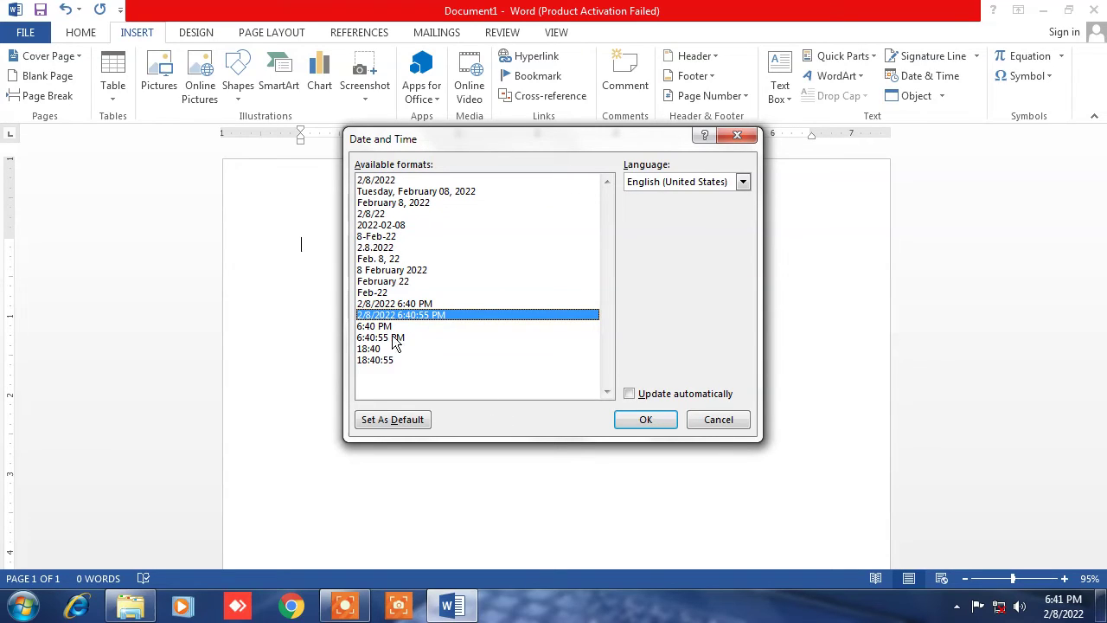
left_click(390, 304)
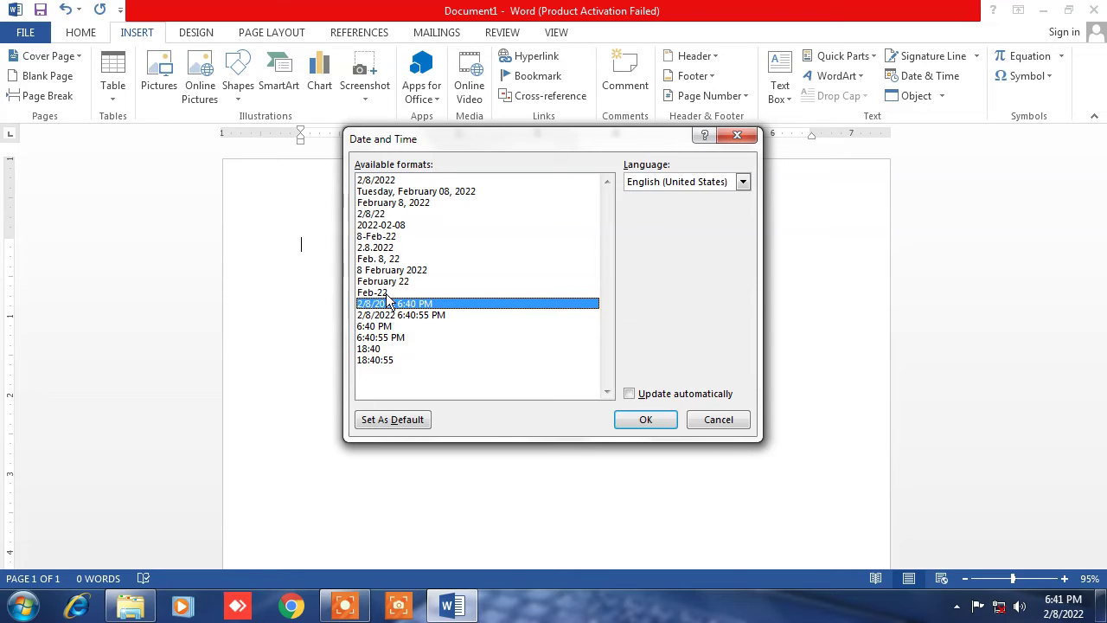
left_click(650, 419)
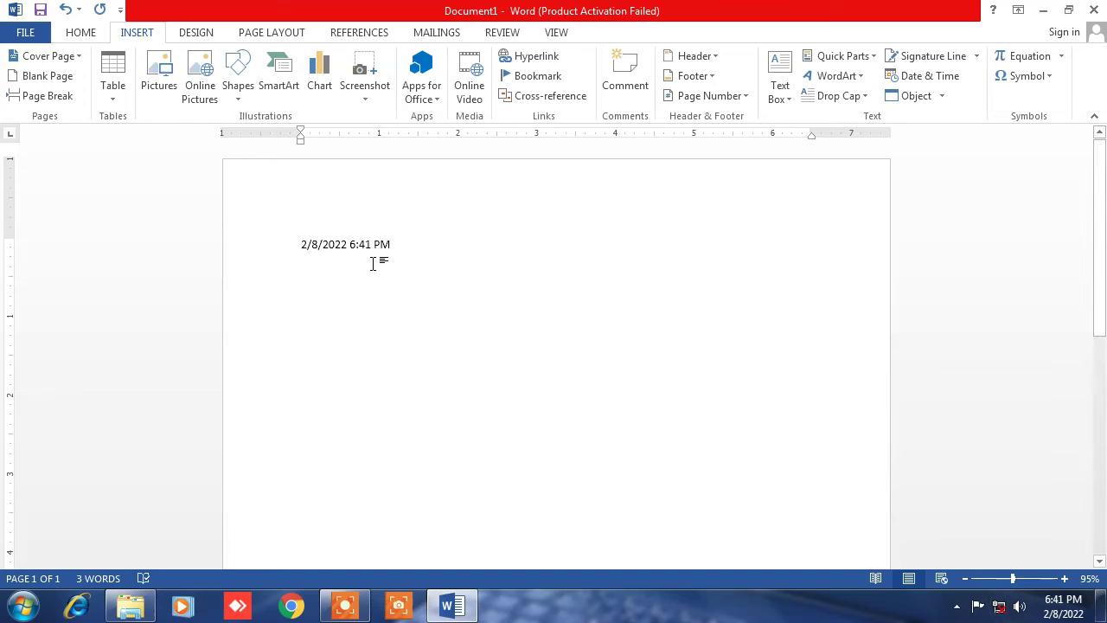
key("ctrl+a")
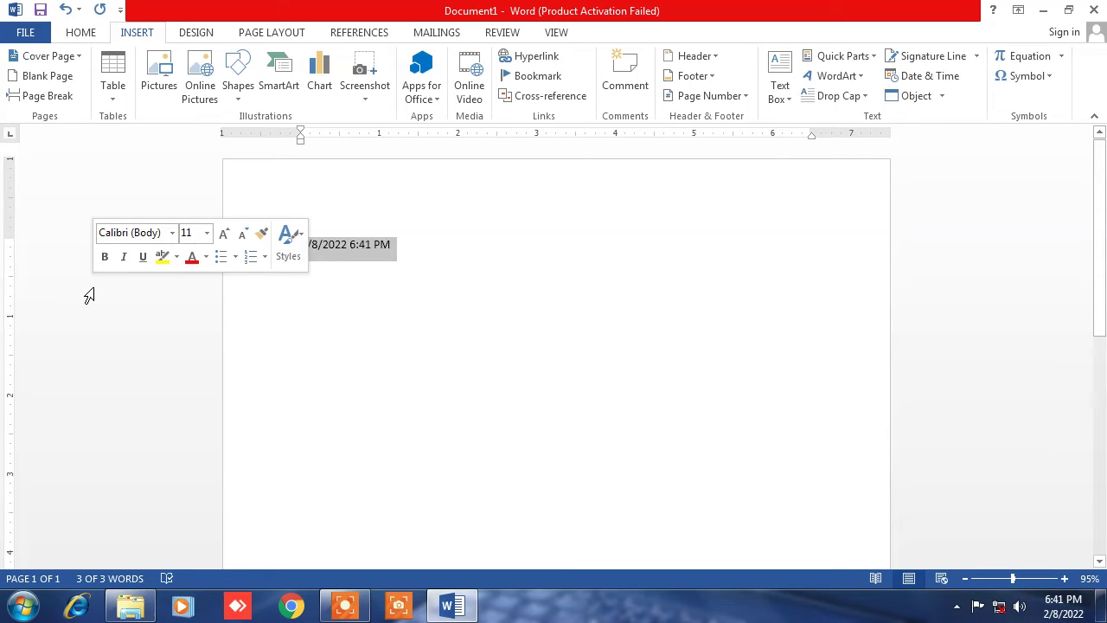
key("Delete")
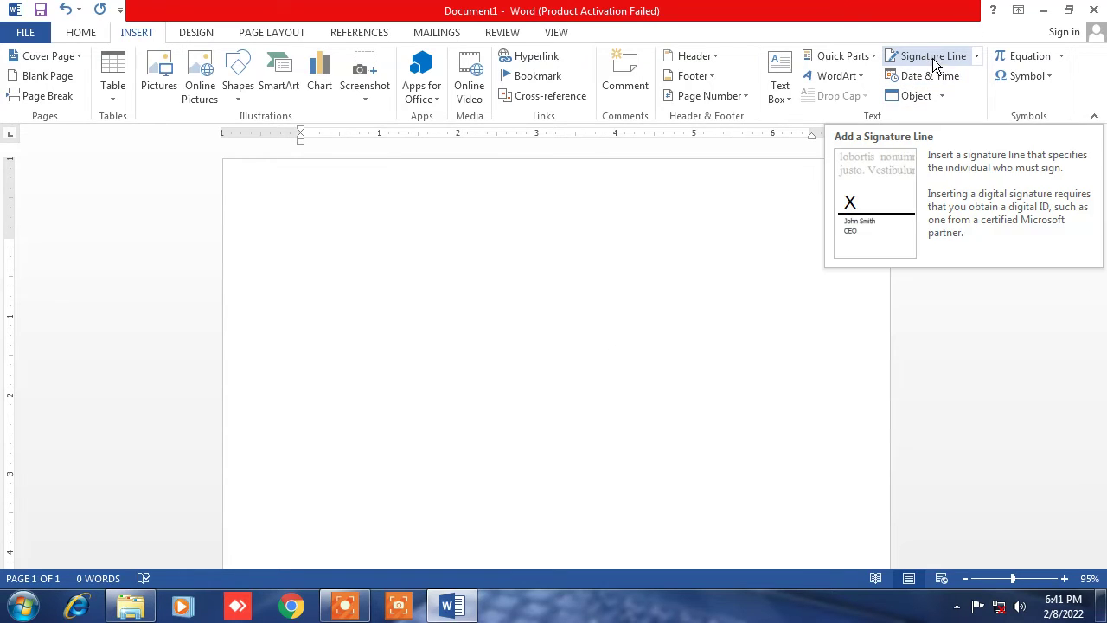
left_click(934, 59)
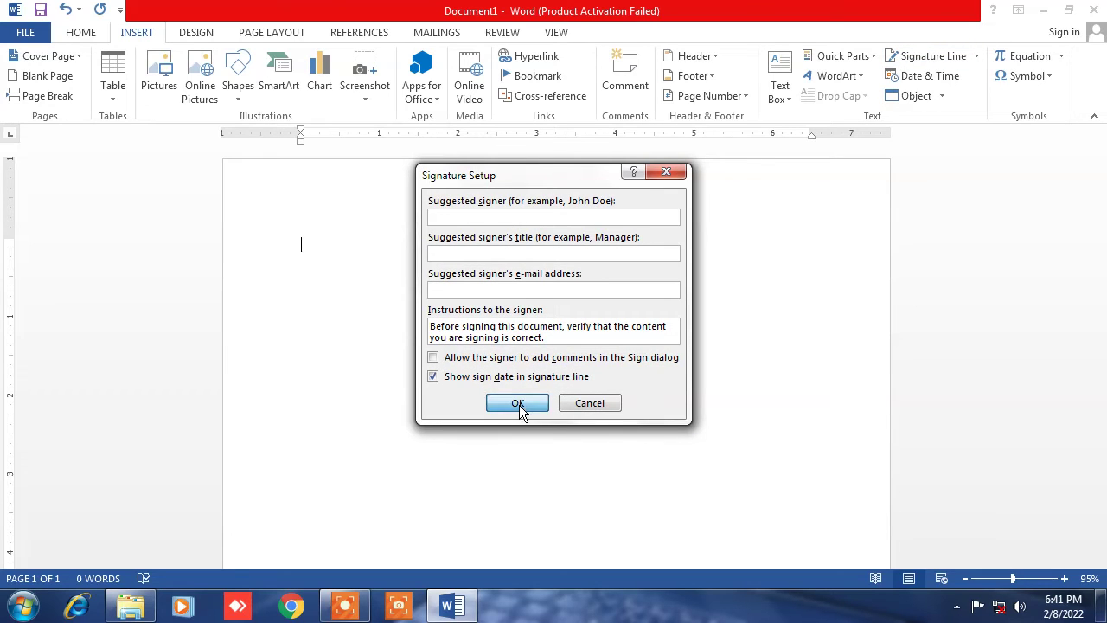
left_click(519, 404)
left_click(492, 288)
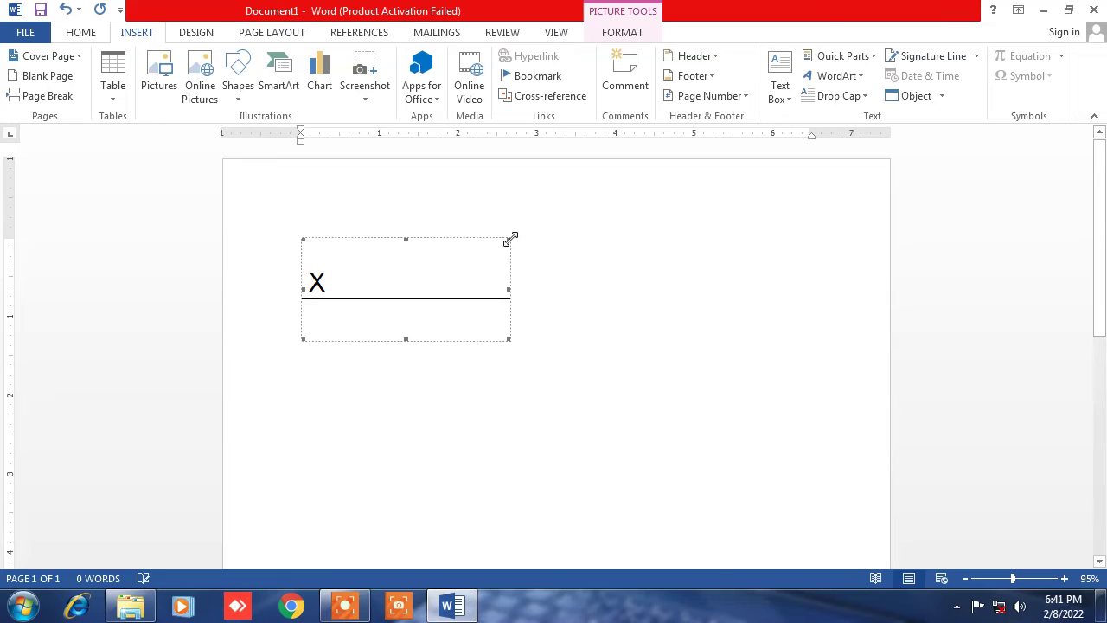
left_click_drag(509, 239, 449, 253)
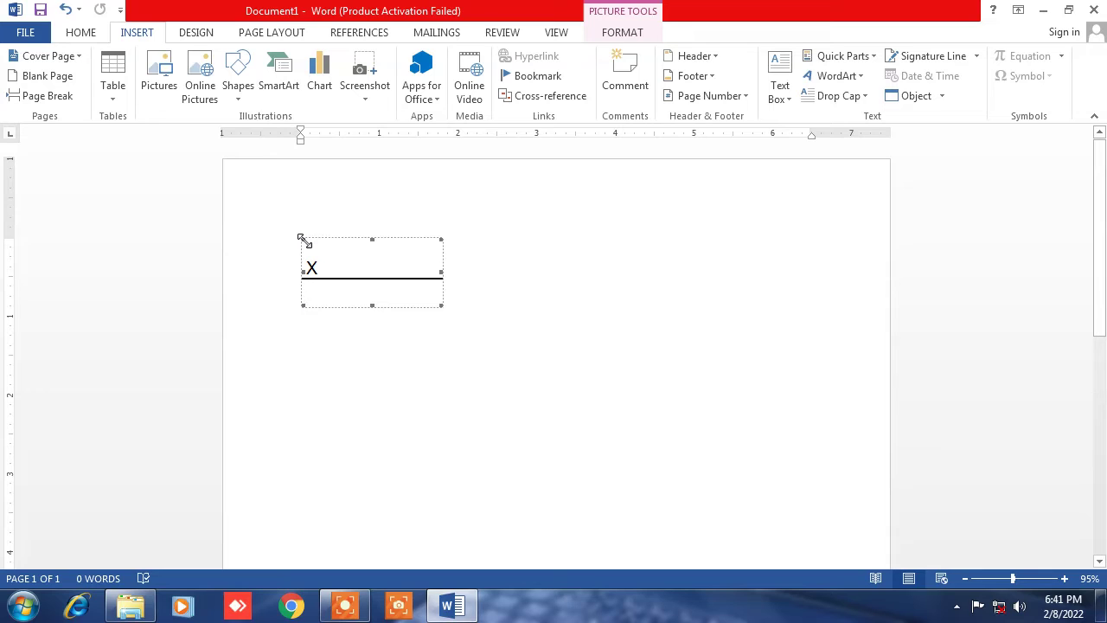
key("super")
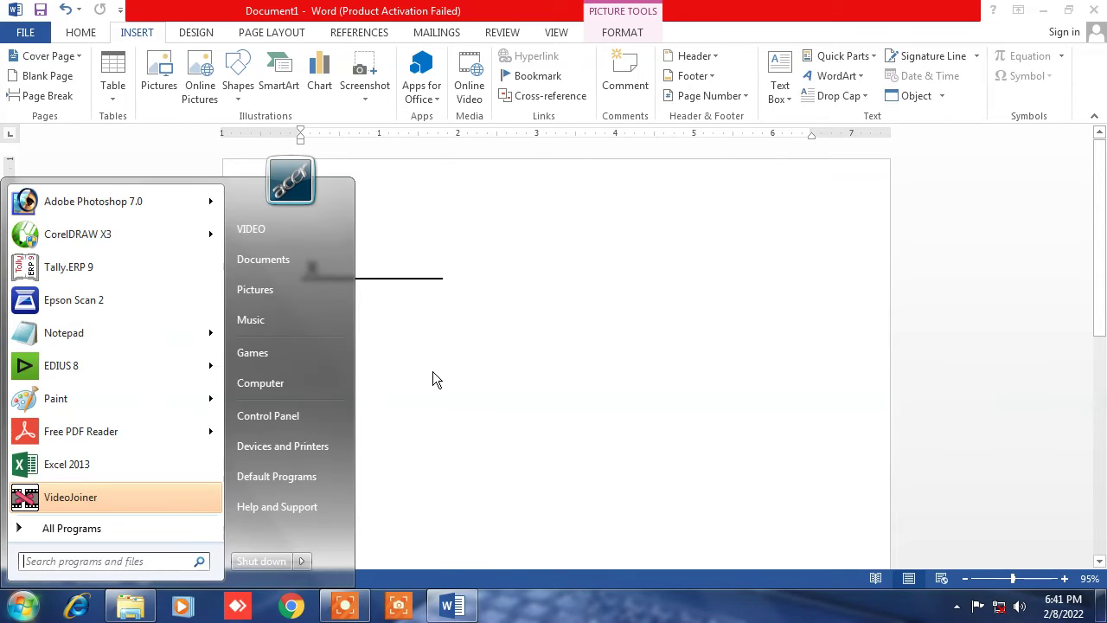
key("super")
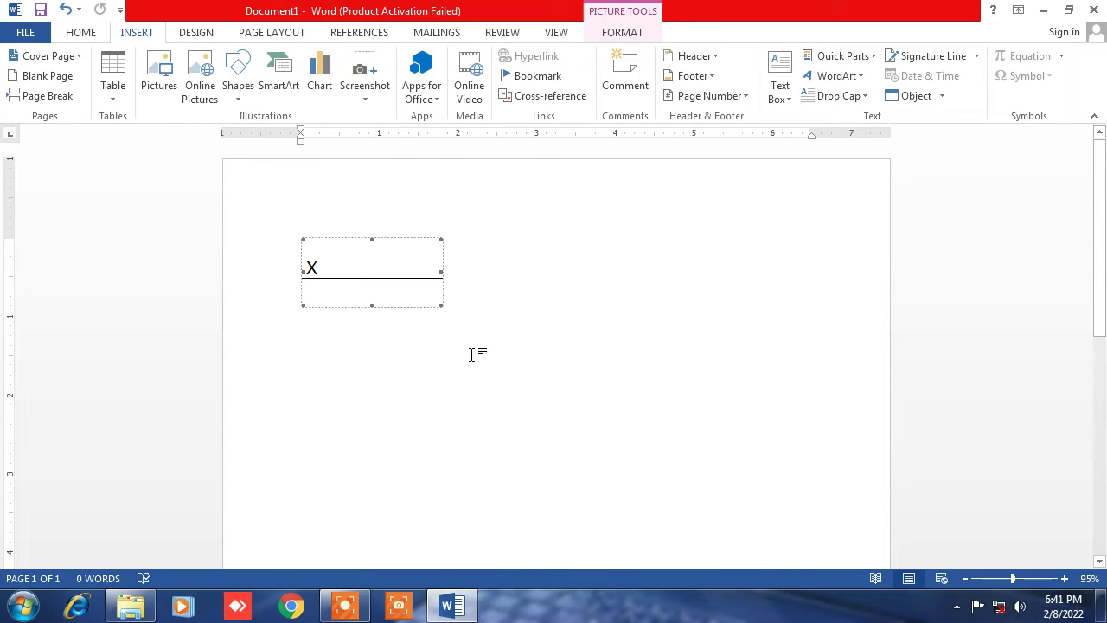
key("Delete")
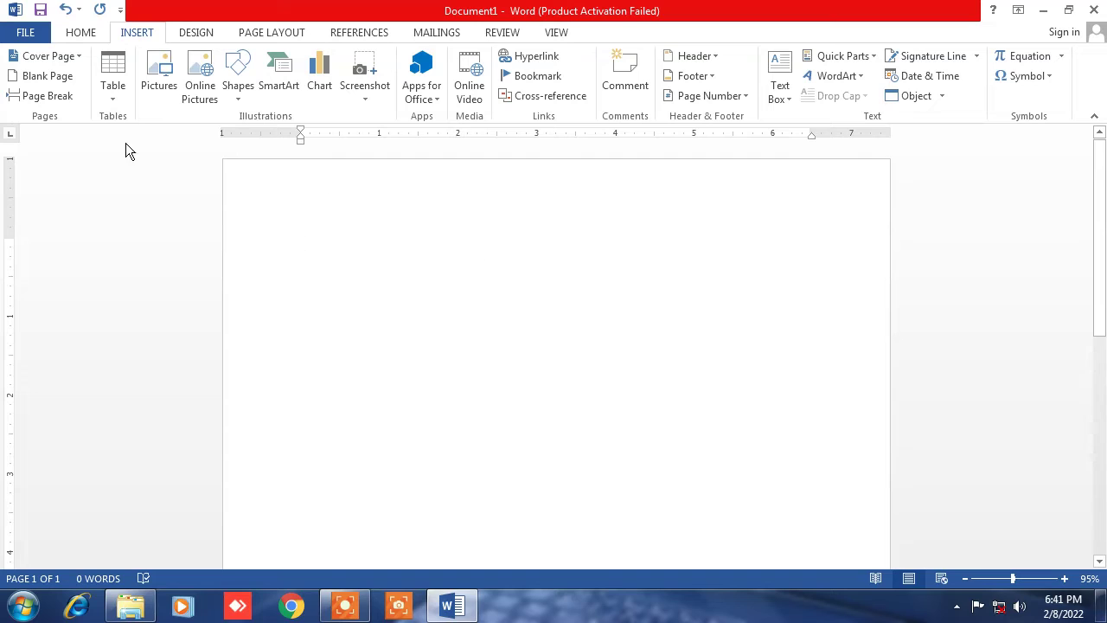
- Insert a one-row, three-column table with 5 and 20 in its first two cells
left_click(116, 96)
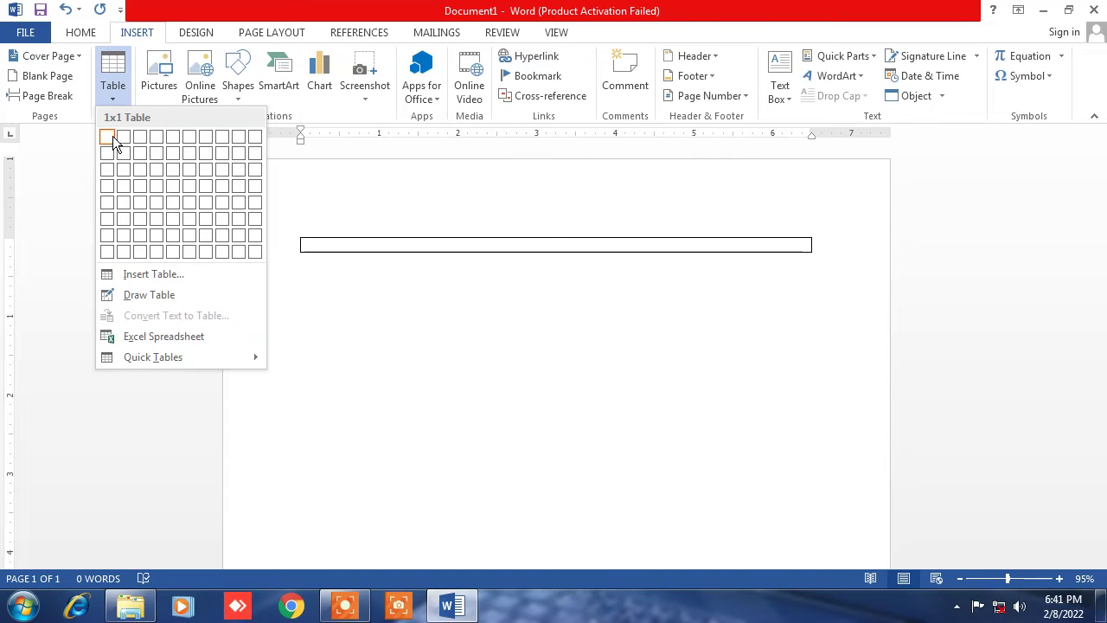
left_click(139, 137)
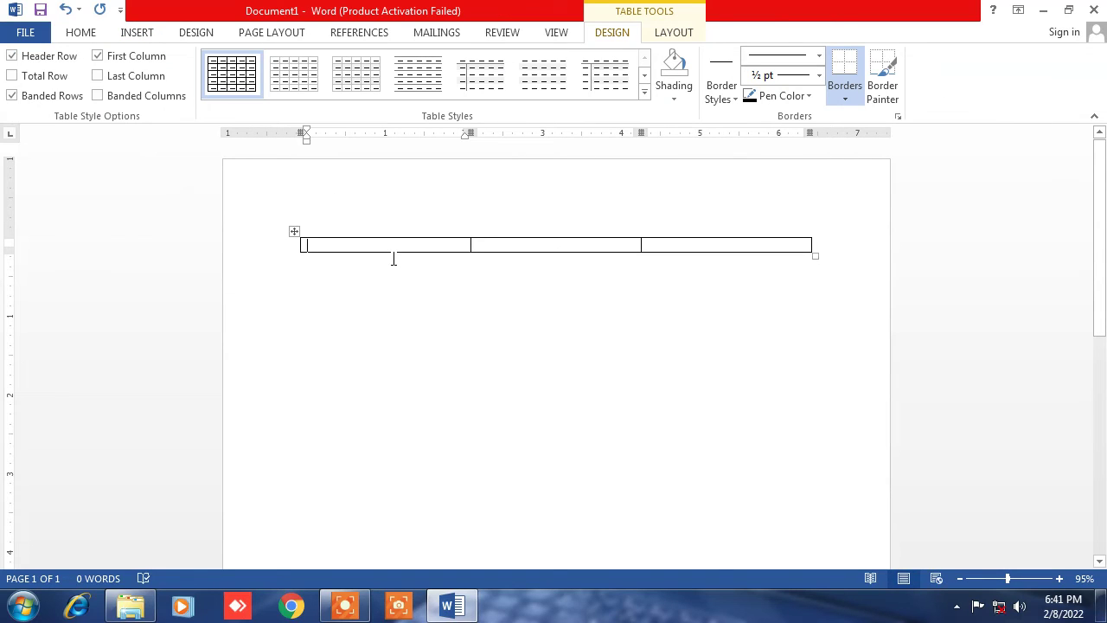
type("5")
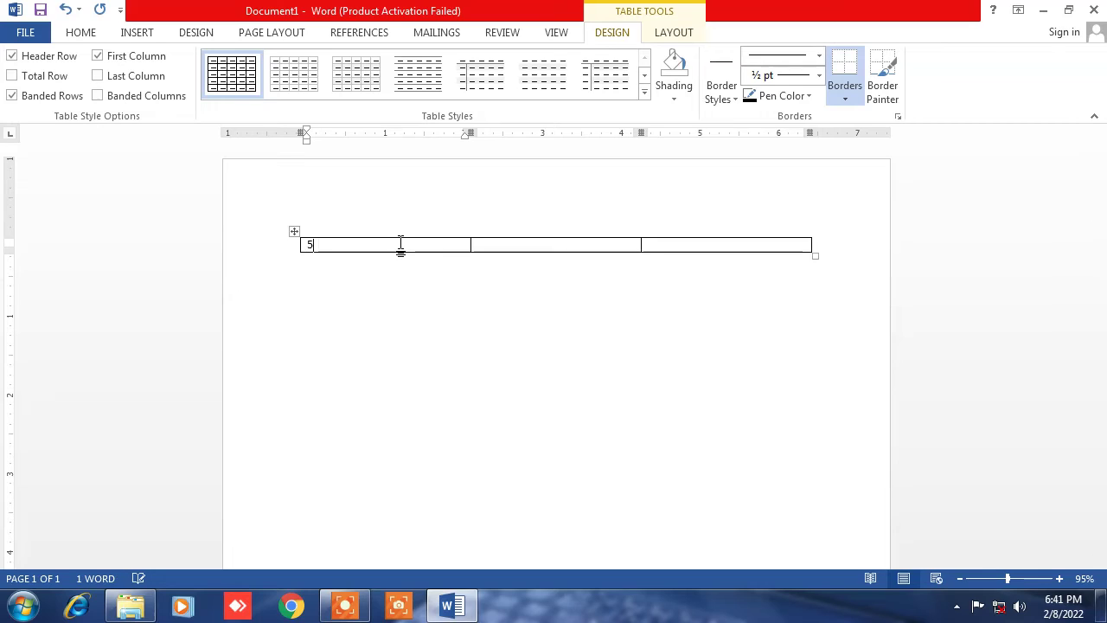
left_click(535, 246)
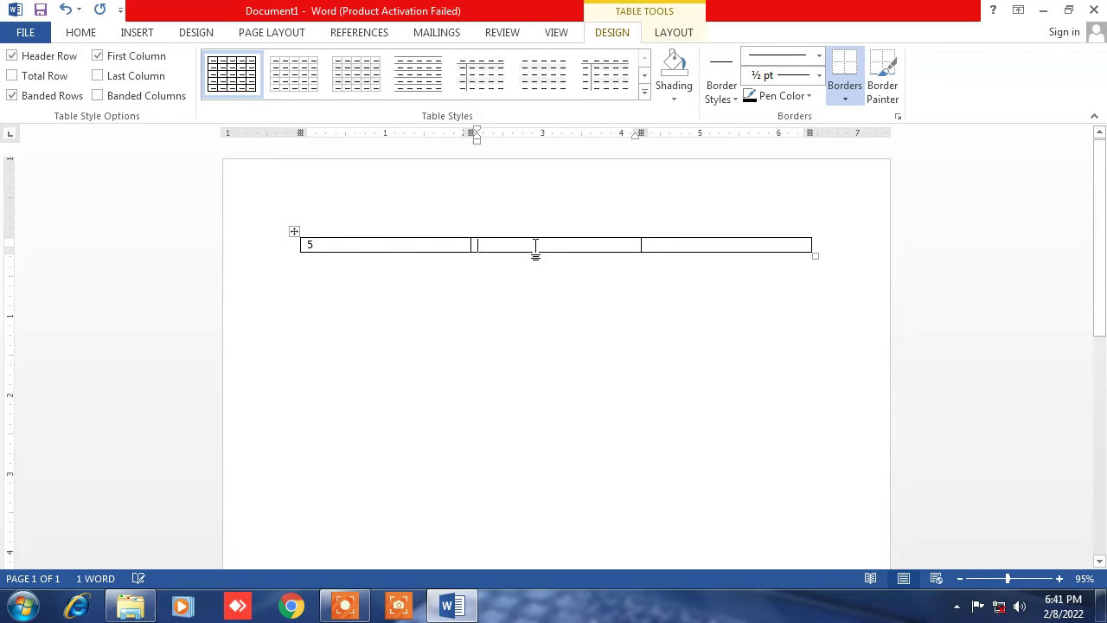
type("20")
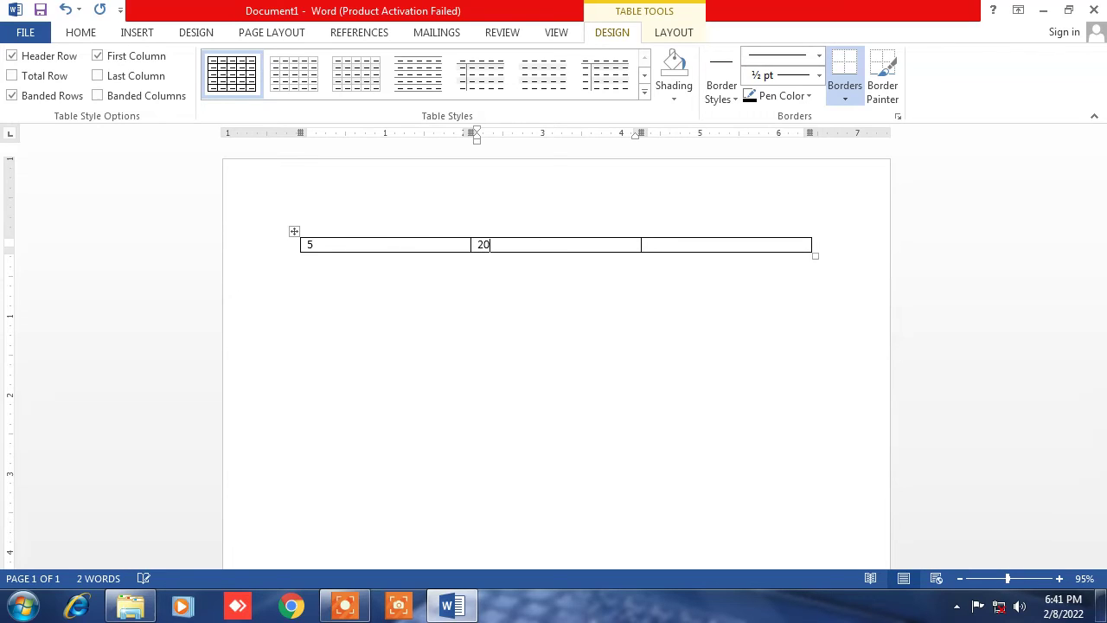
left_click(680, 243)
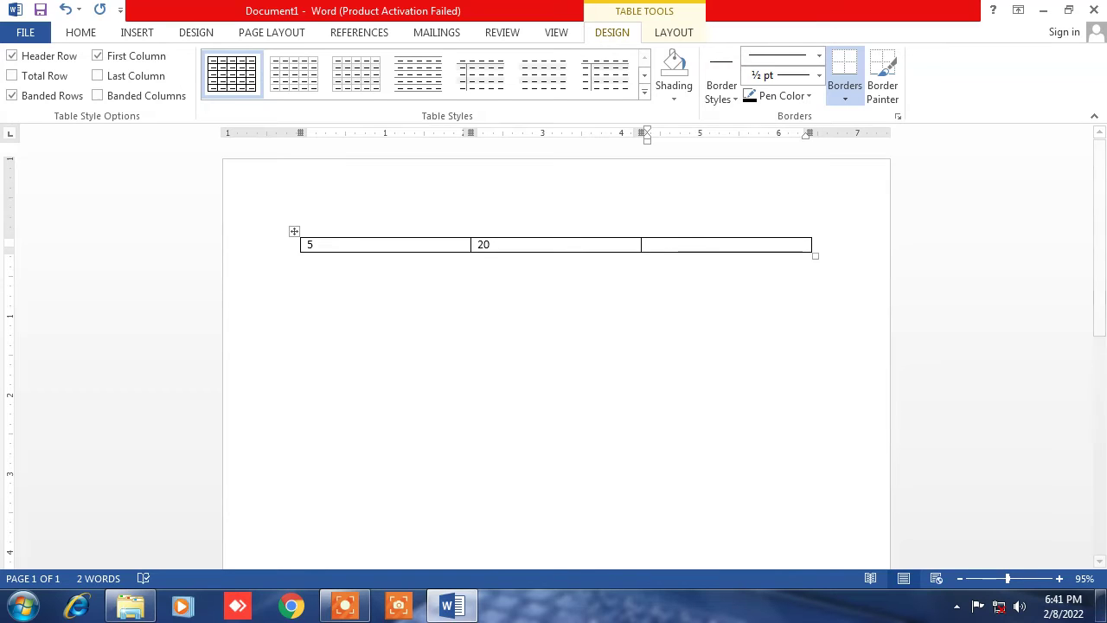
- Insert a =PRODUCT(LEFT) formula field in the third cell so it shows 100
left_click(87, 33)
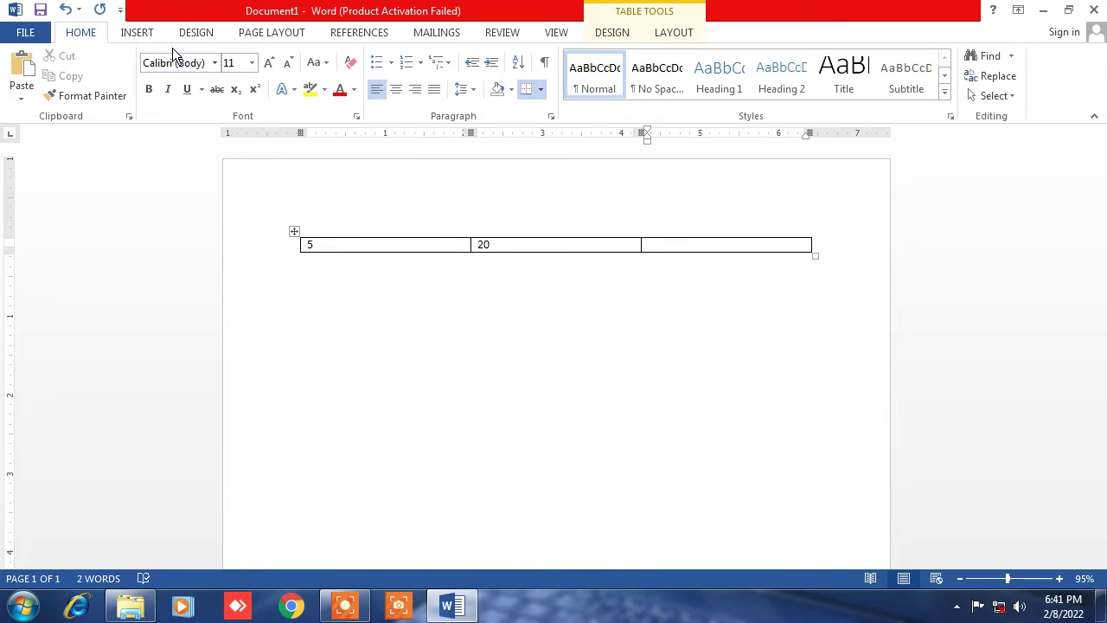
left_click(137, 33)
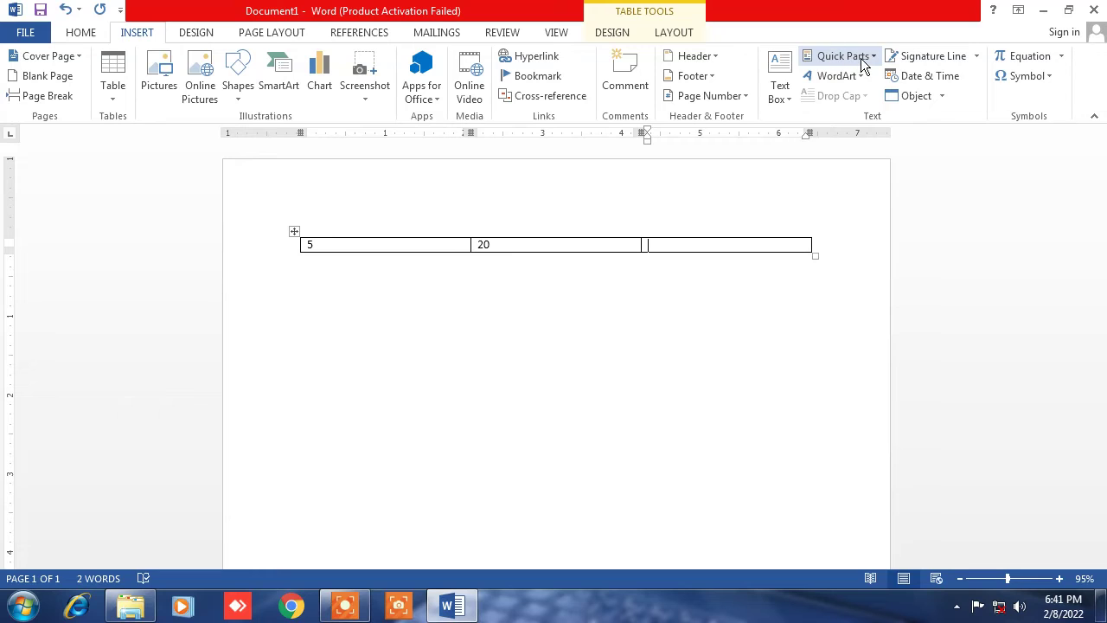
left_click(843, 56)
left_click(839, 121)
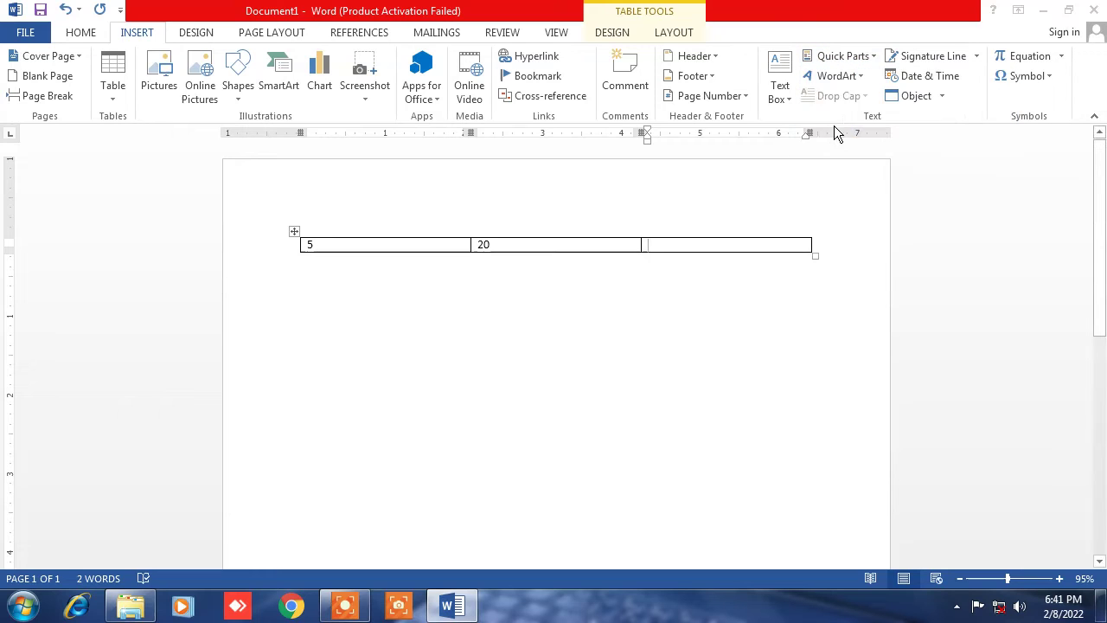
left_click(477, 177)
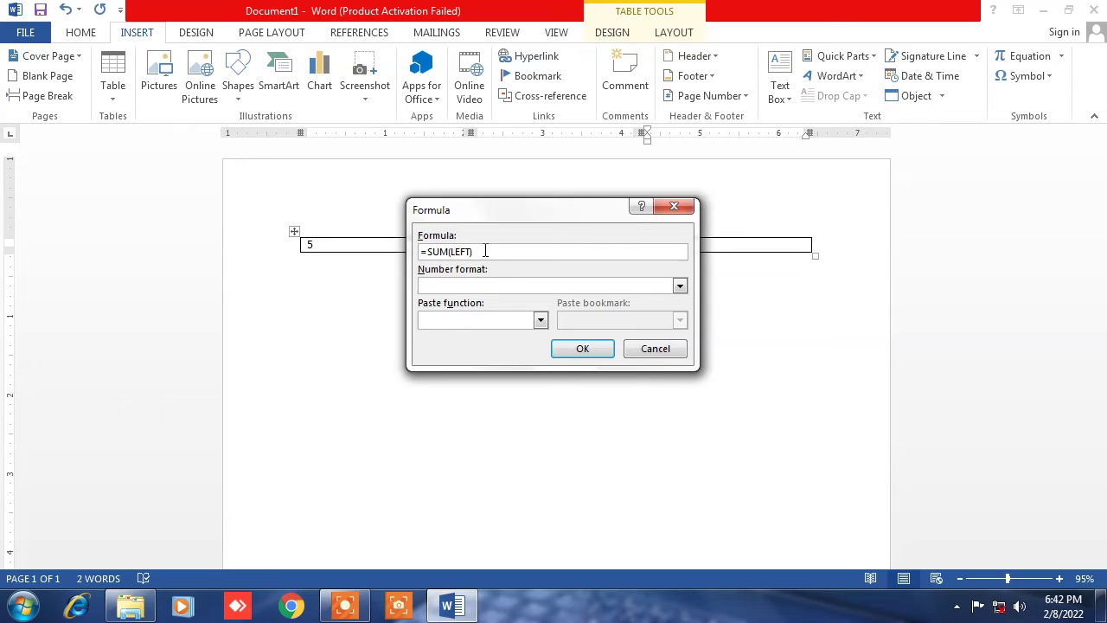
key("BackSpace")
key("BackSpace")
key("BackSpace")
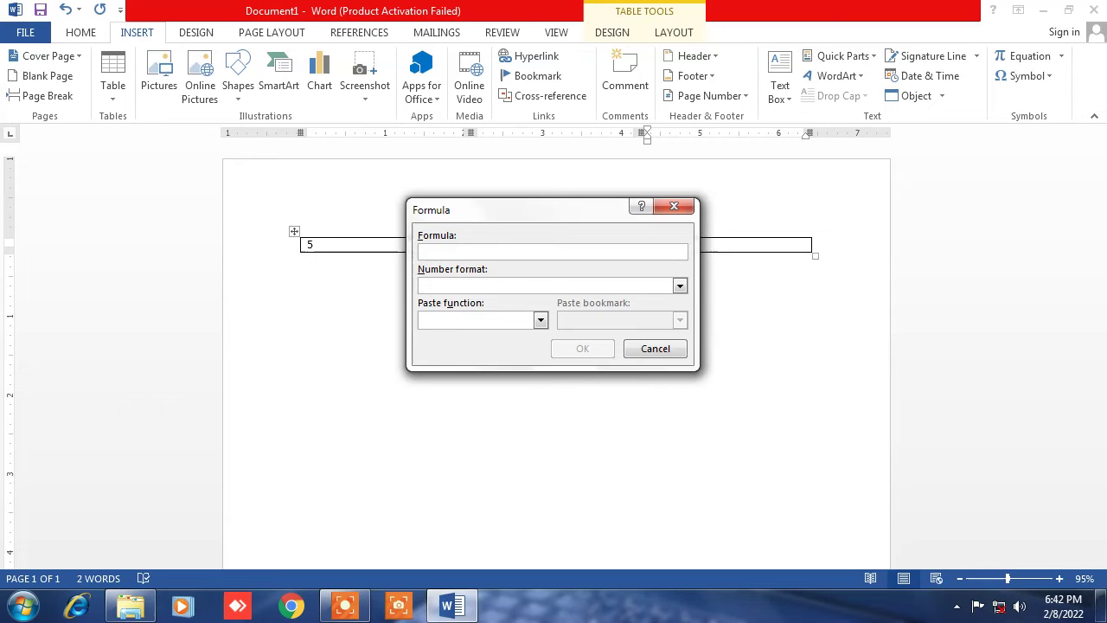
type("=PRODU")
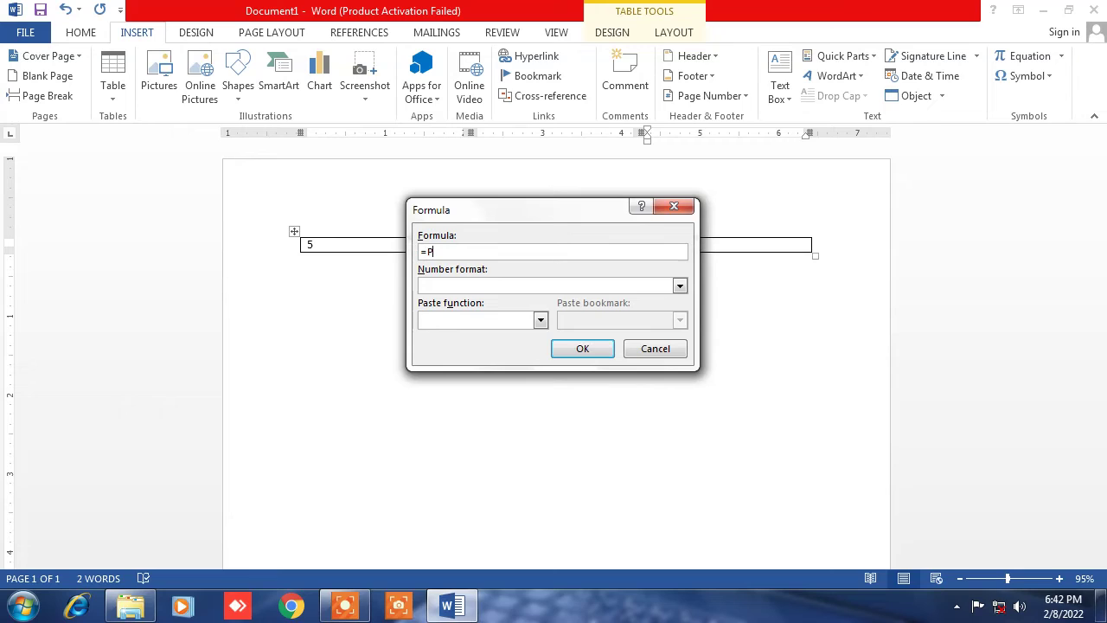
type("CT")
type("(LEFT")
type(")")
left_click(581, 349)
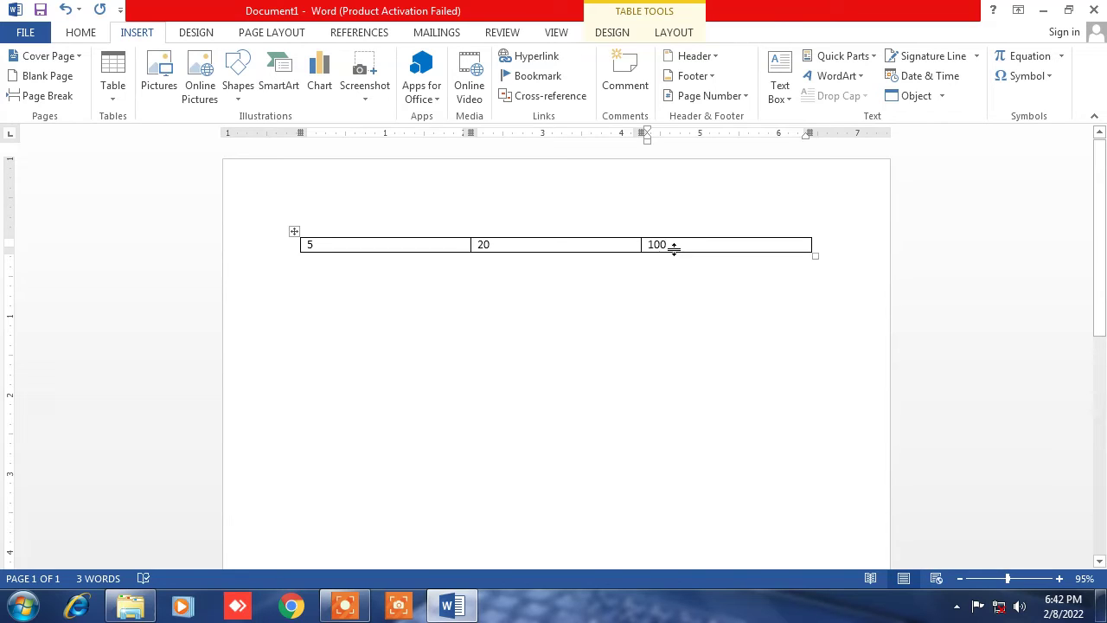
- Select the whole table and delete it
left_click(694, 369)
left_click_drag(416, 230, 722, 389)
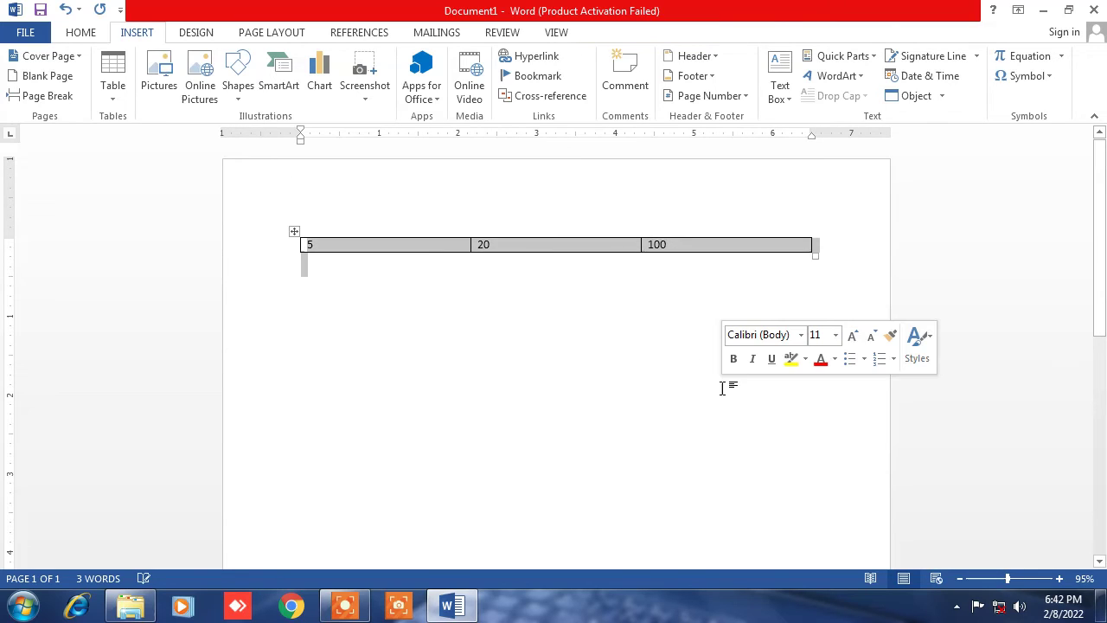
key("Delete")
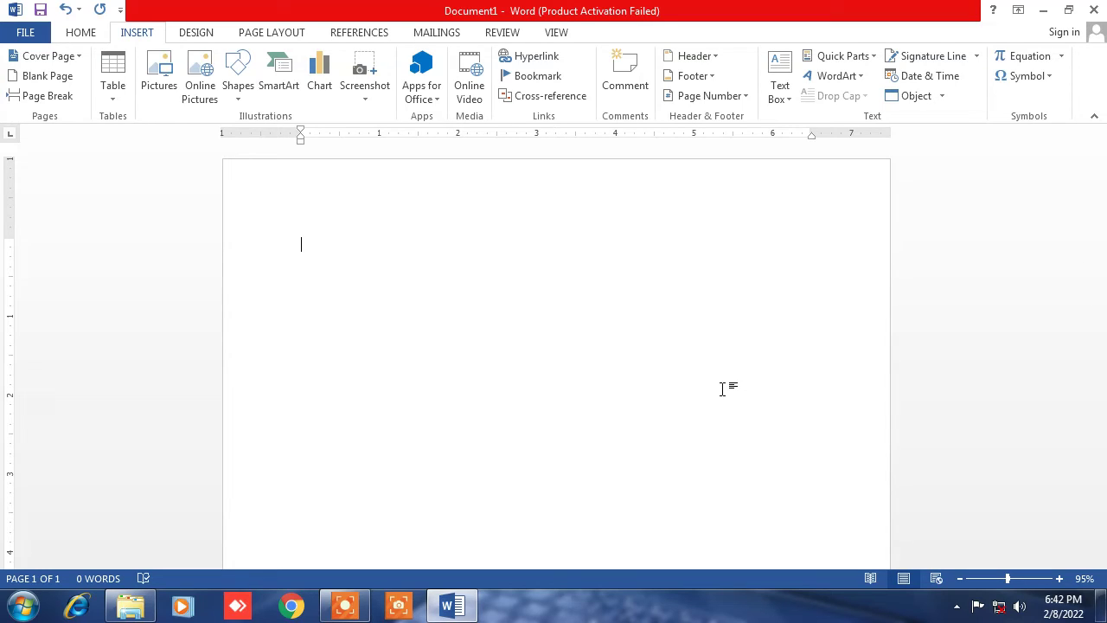
- Insert a dark shadowed WordArt and replace its placeholder with COMPUTER
left_click(832, 82)
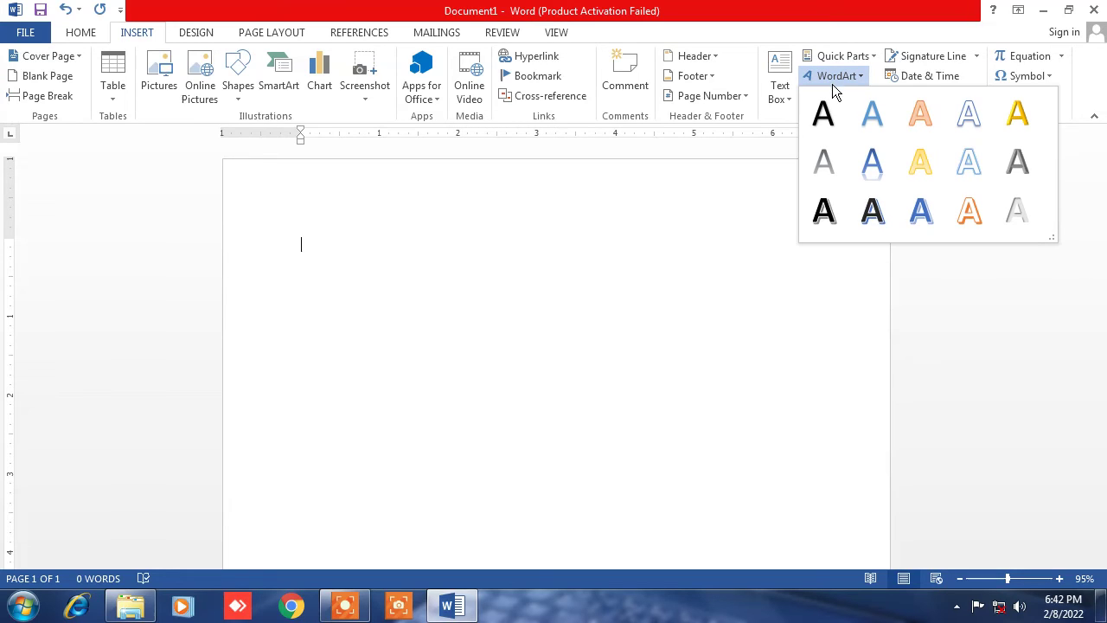
left_click(871, 217)
left_click(407, 270)
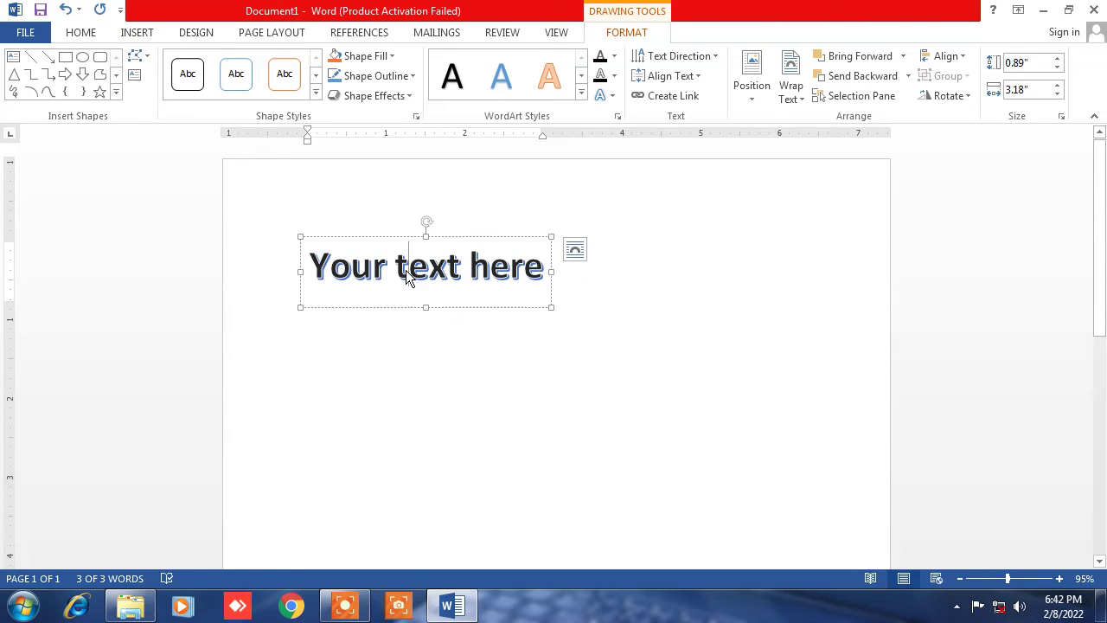
key("ctrl+a")
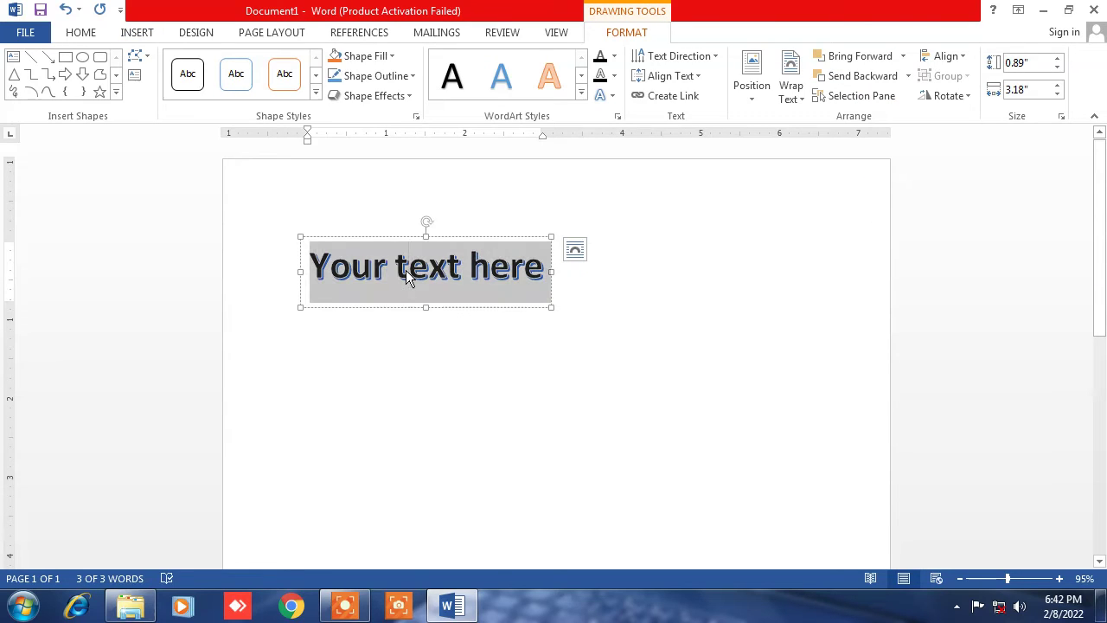
type("COMPU")
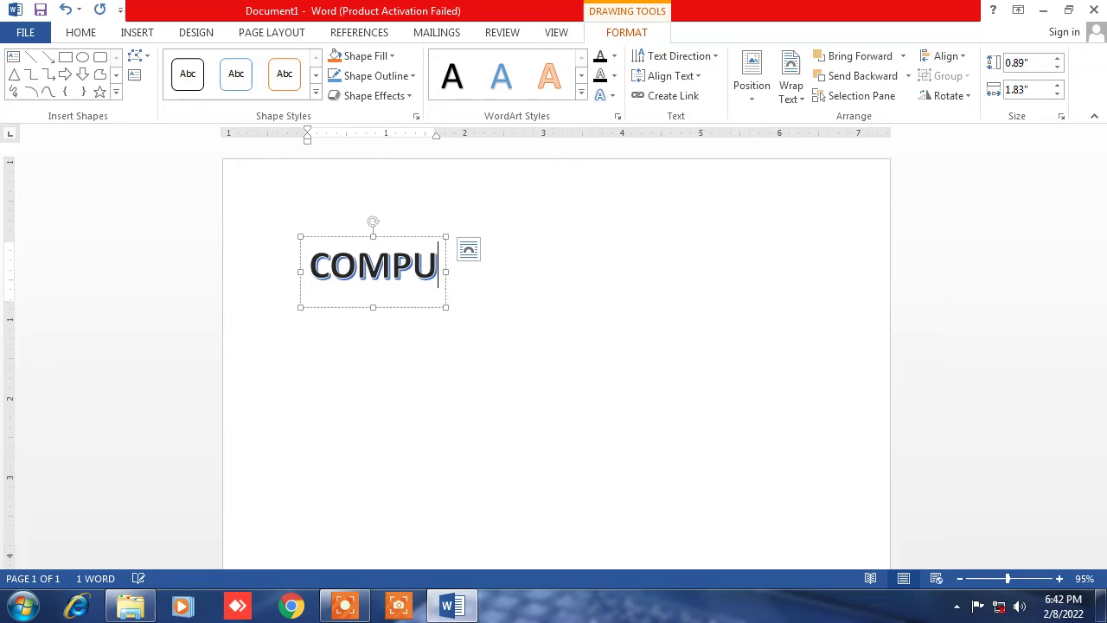
type("TER")
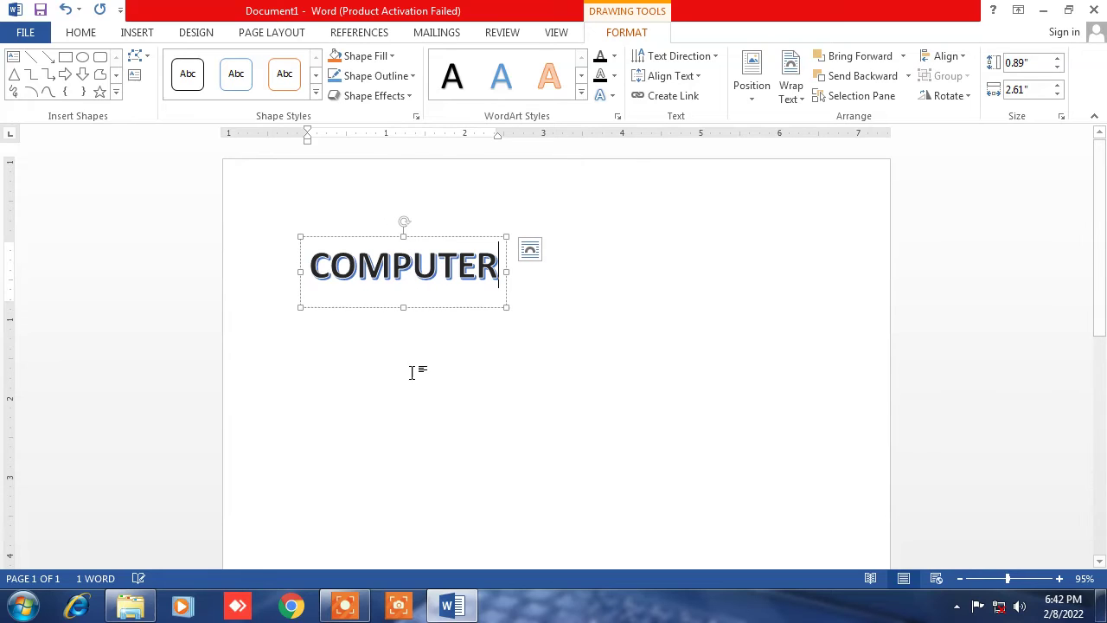
- Enlarge the WordArt box to about 6.51 by 3.29 inches and grow COMPUTER to 90 points
left_click(510, 309)
left_click(476, 282)
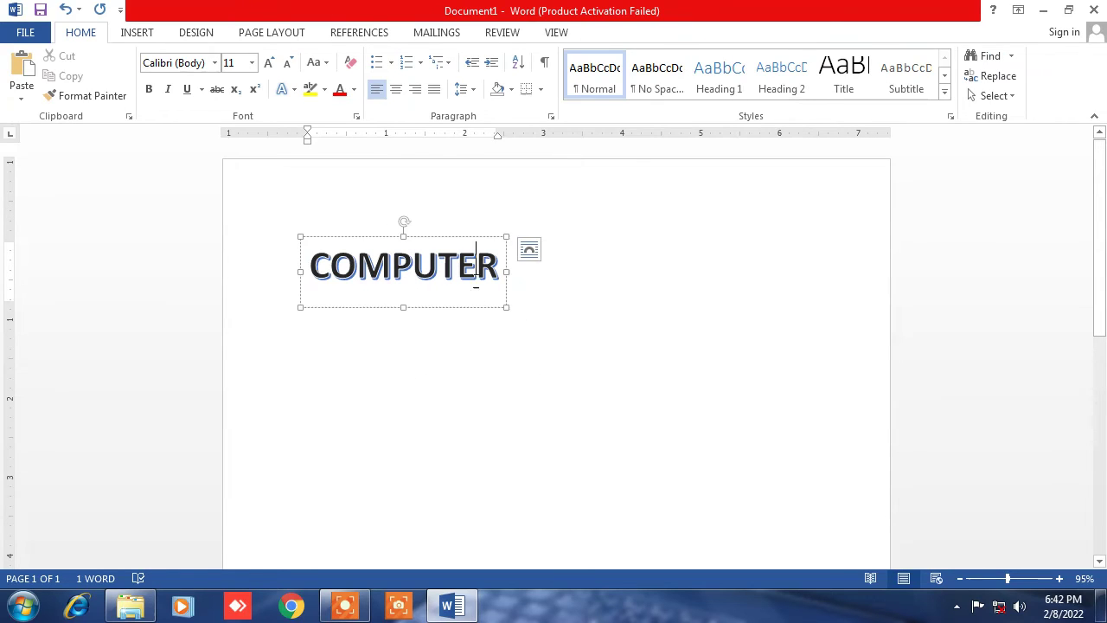
left_click_drag(505, 305, 814, 496)
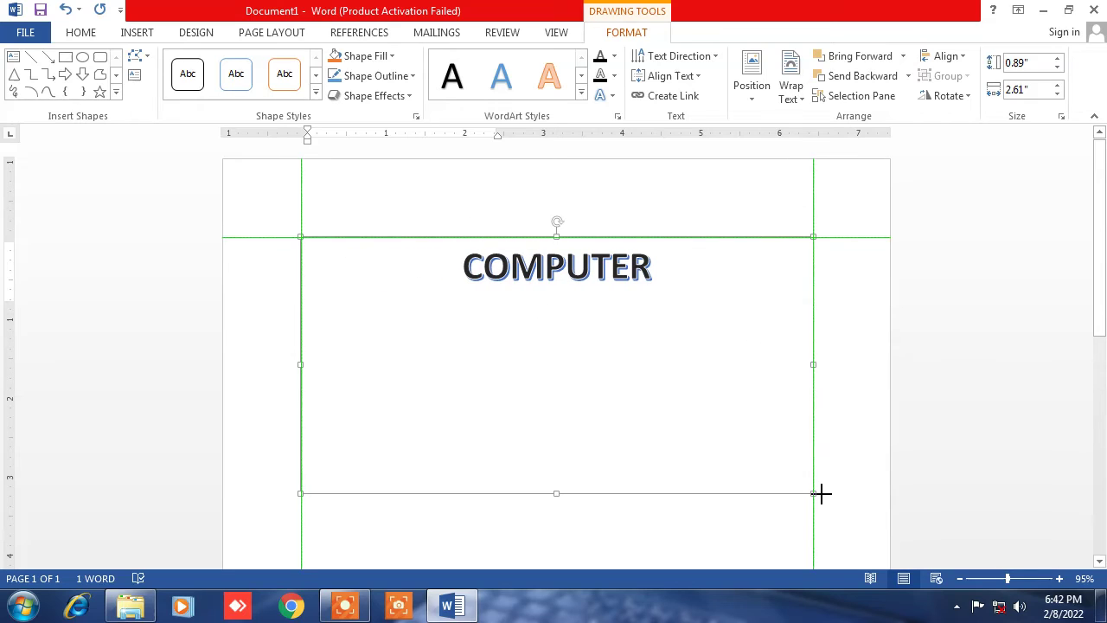
left_click_drag(655, 273, 452, 264)
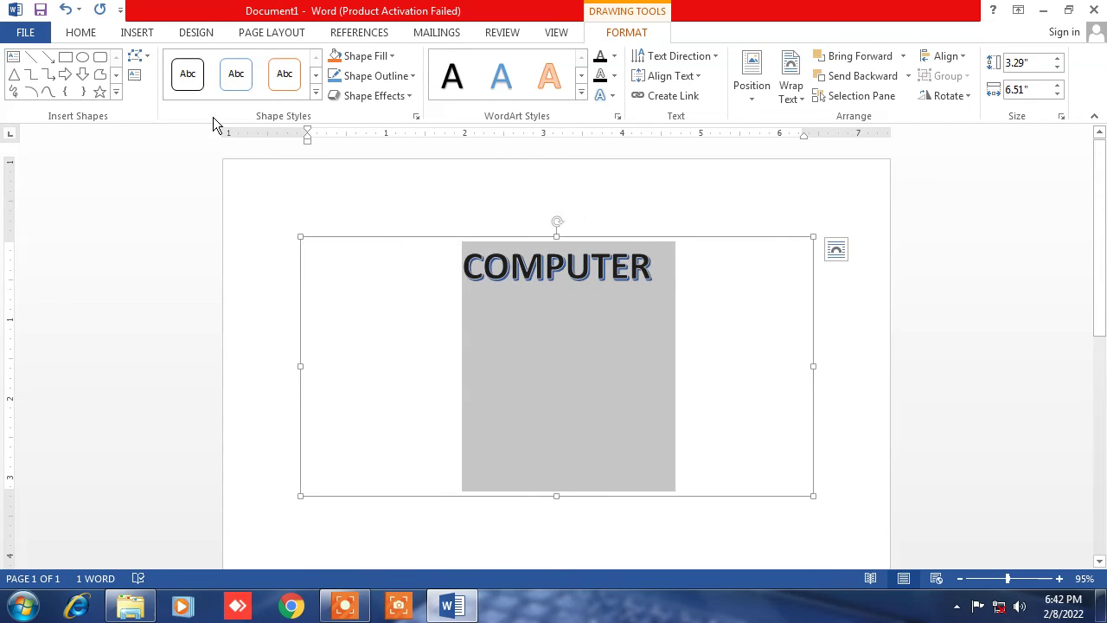
left_click(87, 34)
left_click(269, 64)
left_click(269, 64)
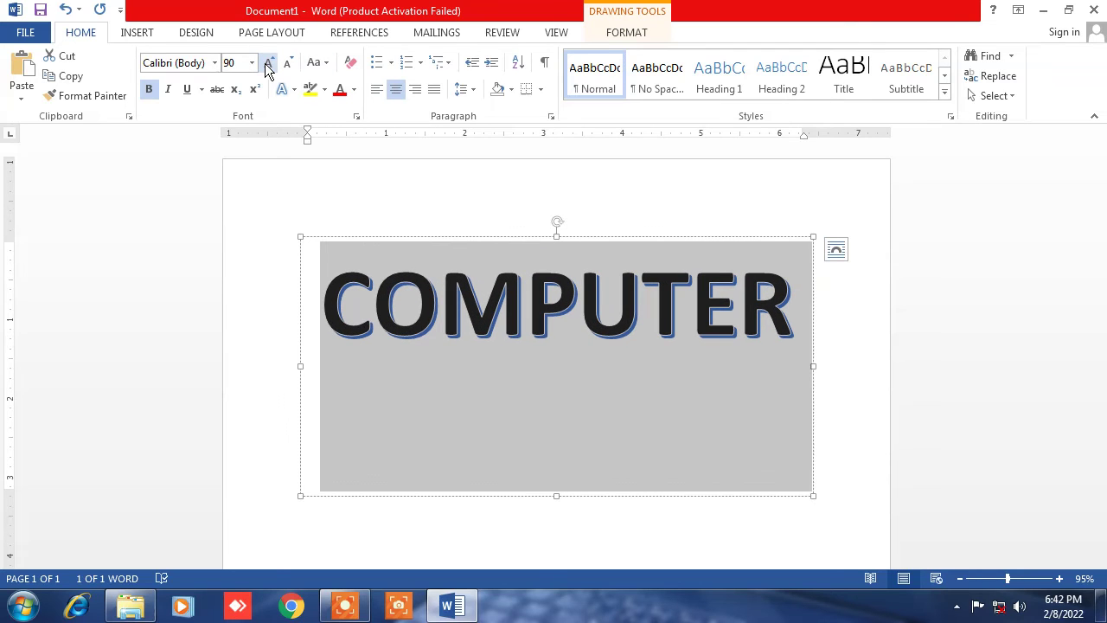
left_click(401, 178)
left_click_drag(794, 304, 238, 296)
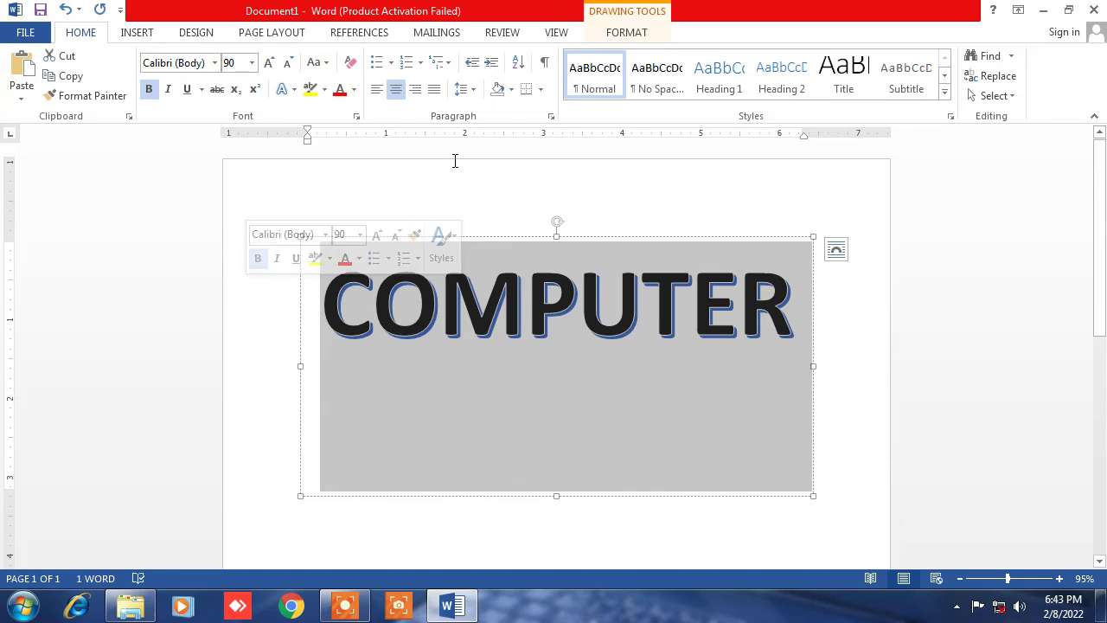
left_click(606, 33)
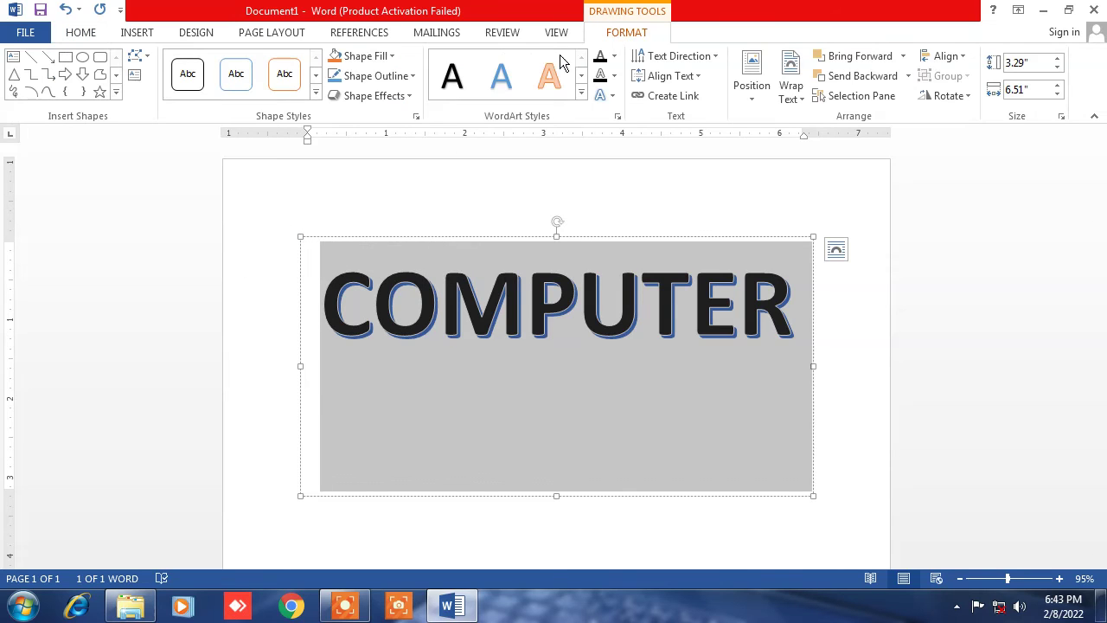
- Apply a different WordArt style to COMPUTER, leaving shape fill and horizontal text direction unchanged
left_click(593, 96)
left_click(582, 94)
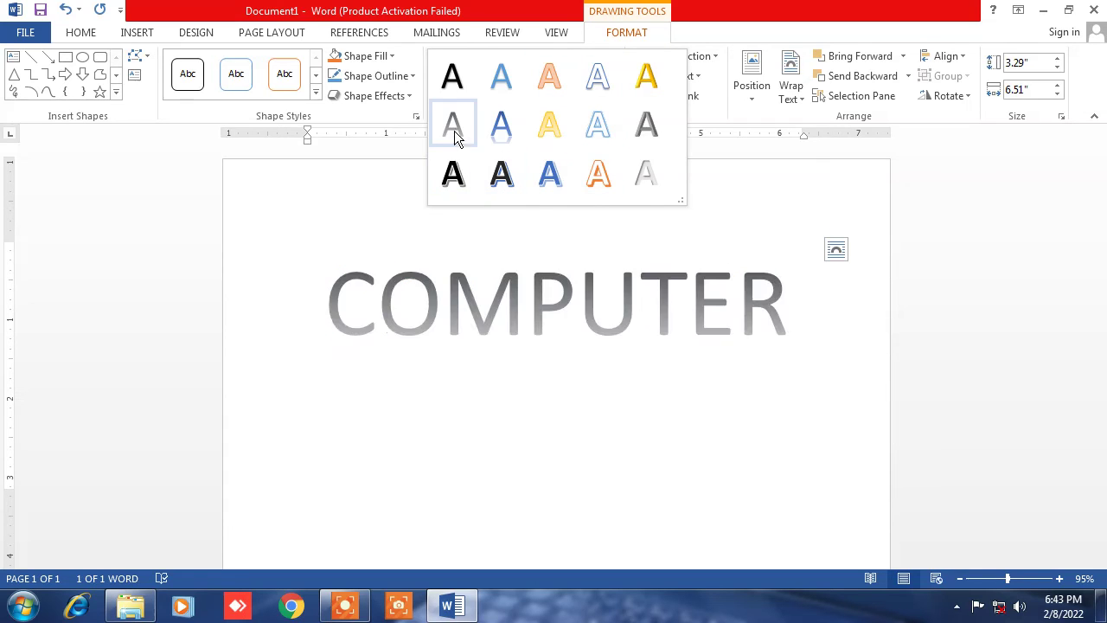
left_click(453, 83)
left_click(381, 55)
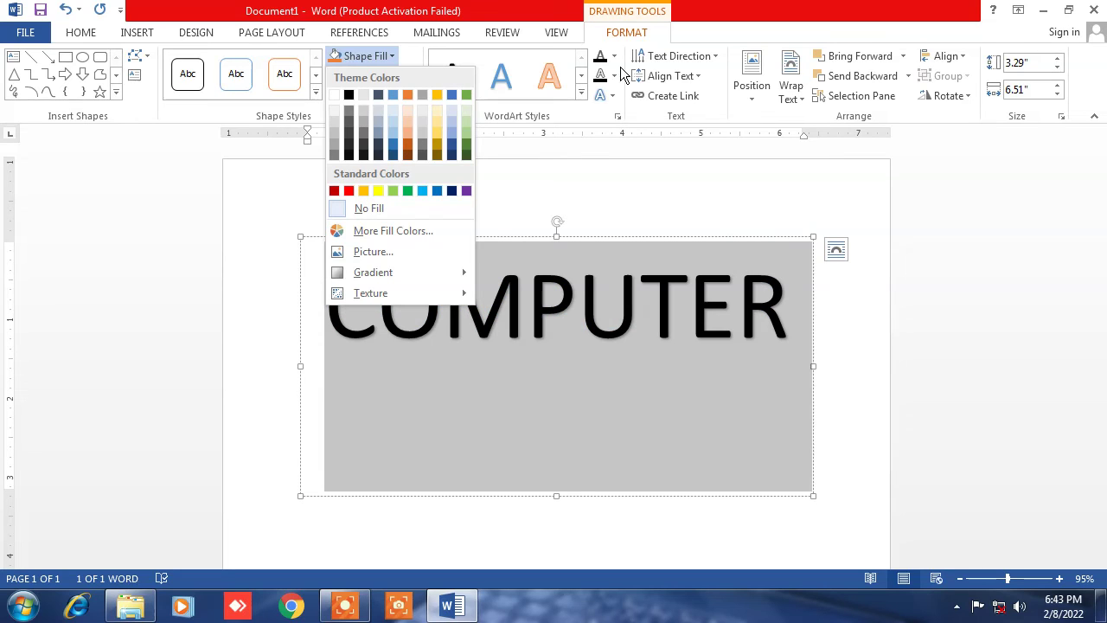
left_click(699, 63)
left_click(700, 62)
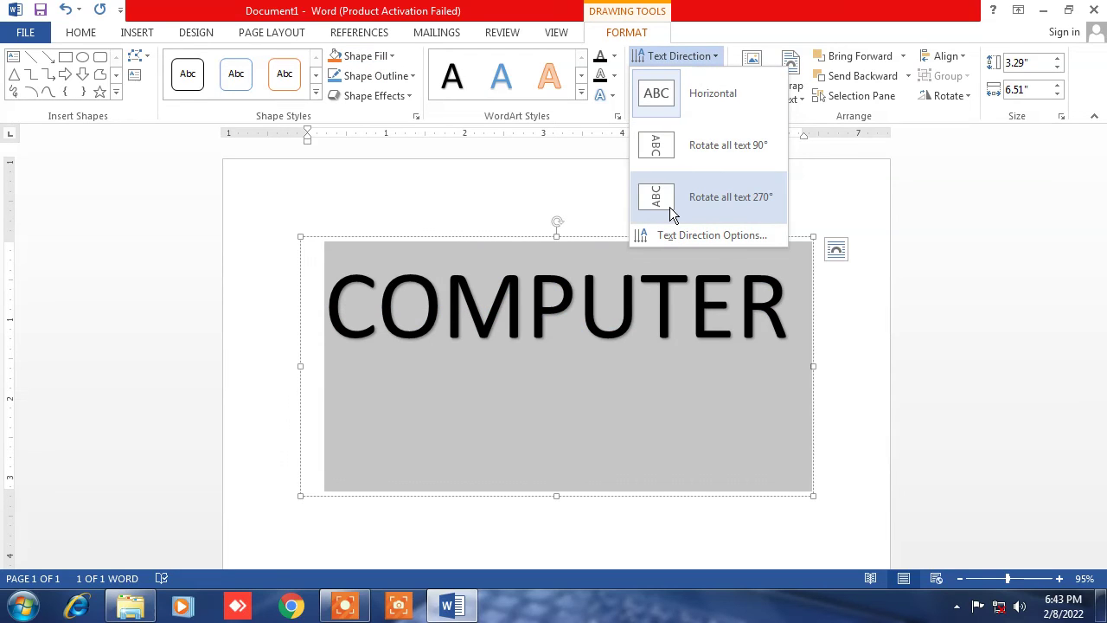
left_click(681, 95)
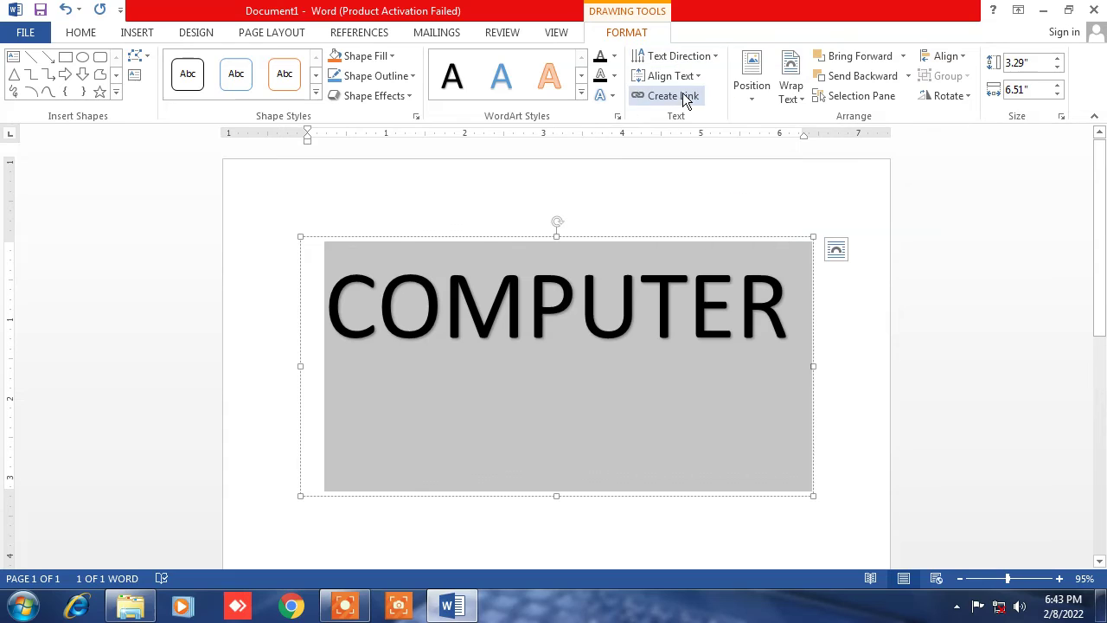
- Bend COMPUTER into an upward arch with the Text Effects transform
left_click(606, 98)
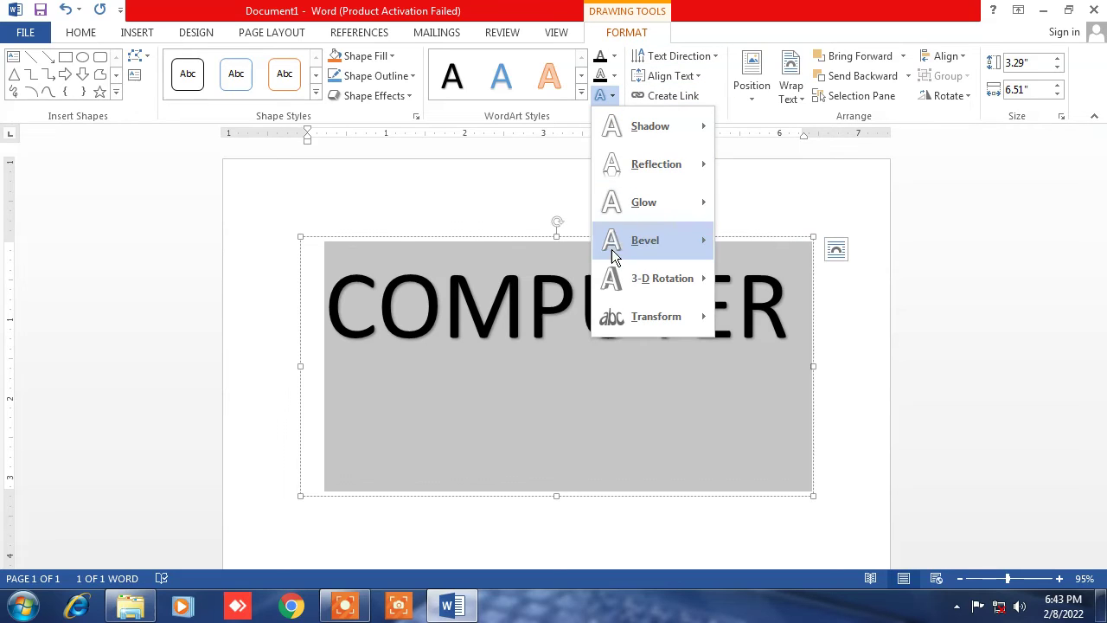
mouse_move(647, 281)
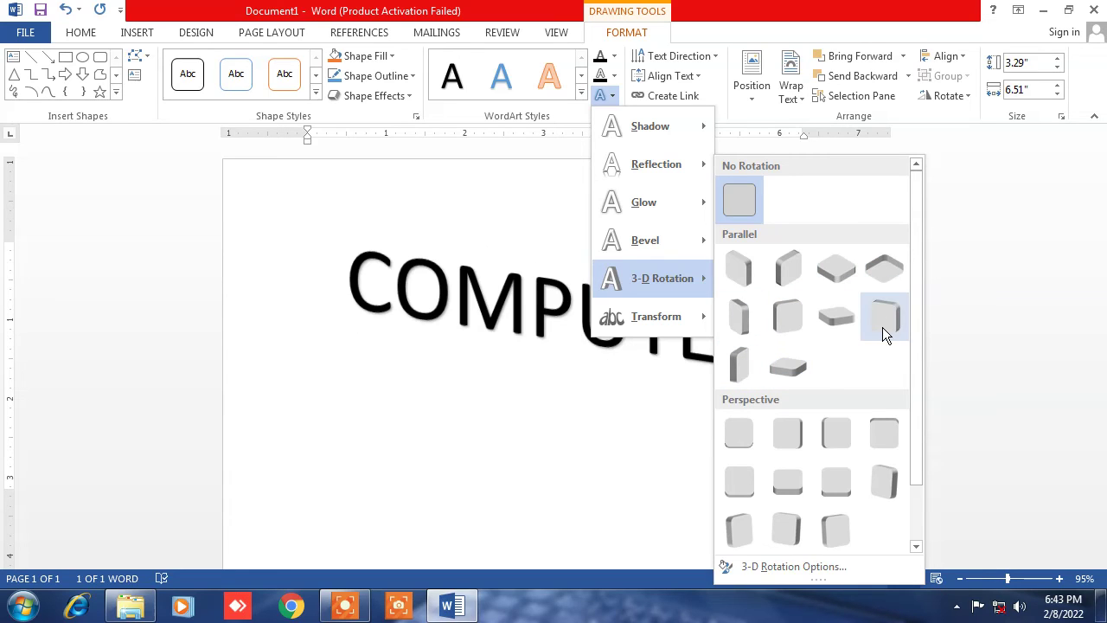
left_click(473, 170)
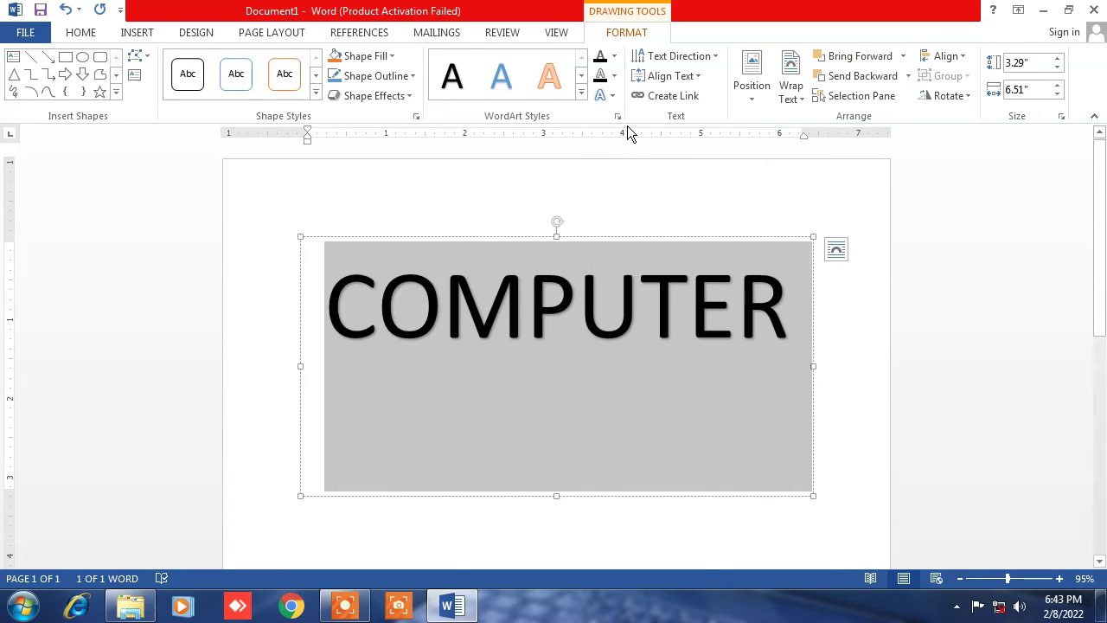
left_click(612, 96)
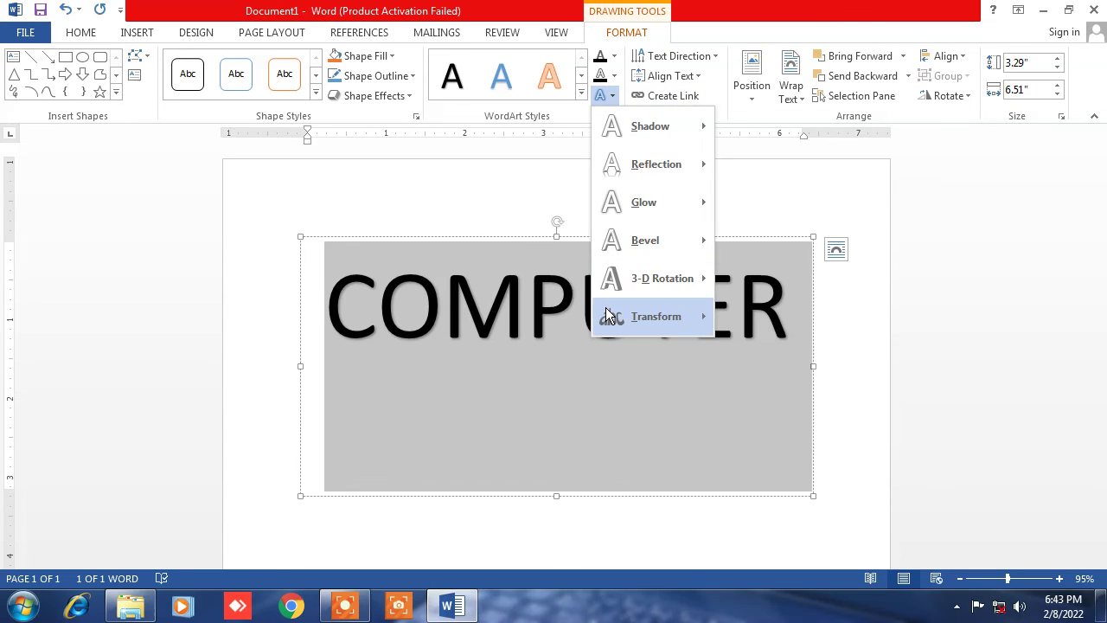
mouse_move(630, 317)
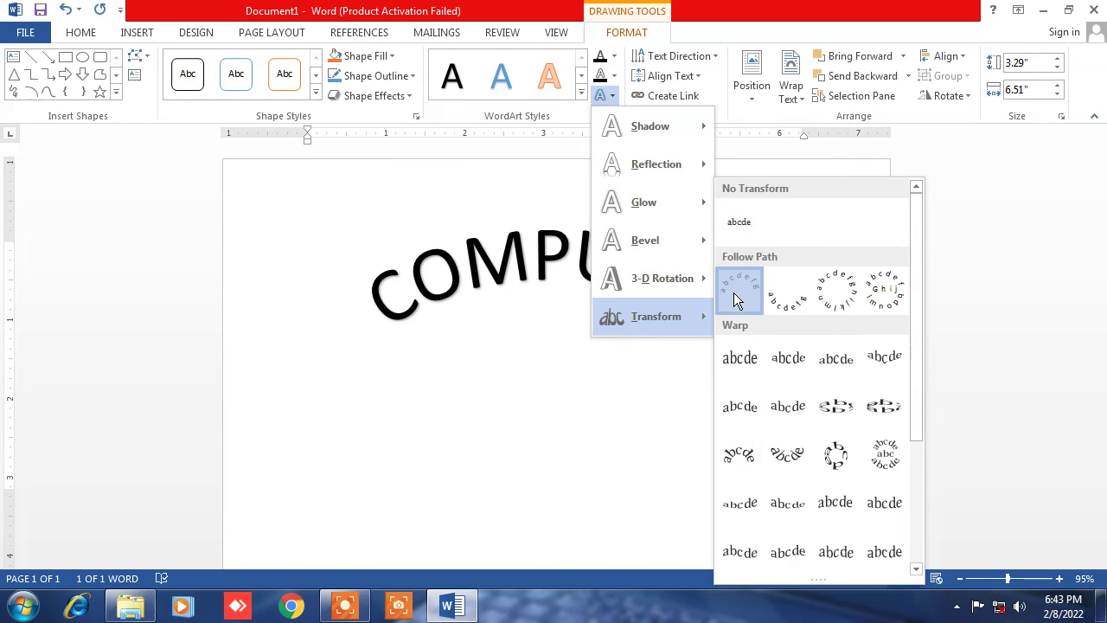
left_click(735, 298)
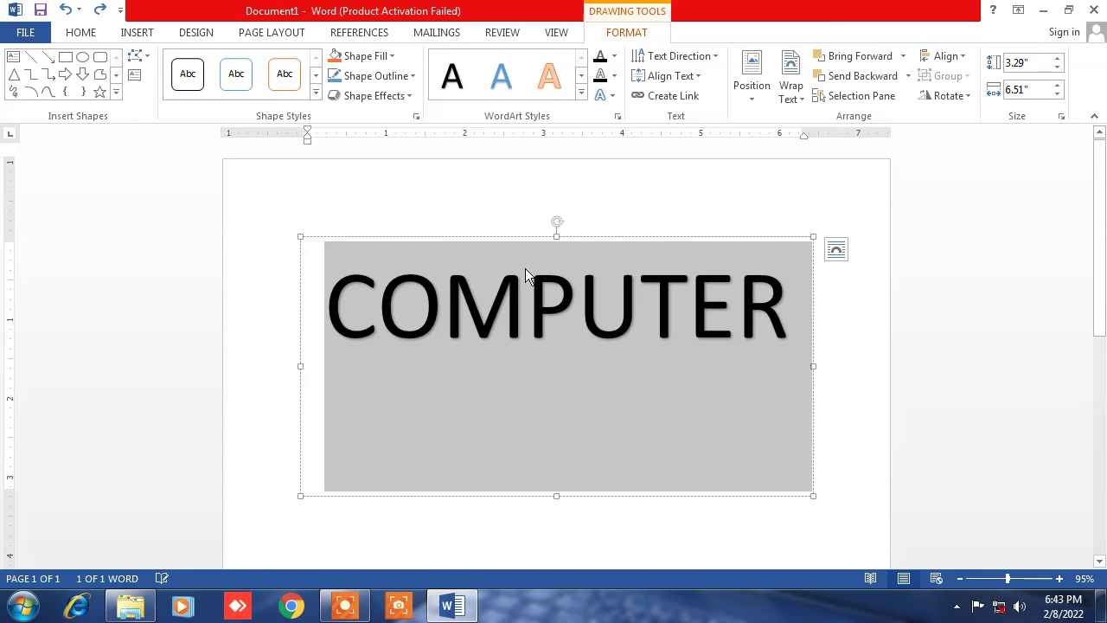
- Preview the Shape Outline and Shape Effects options without applying any
left_click(383, 75)
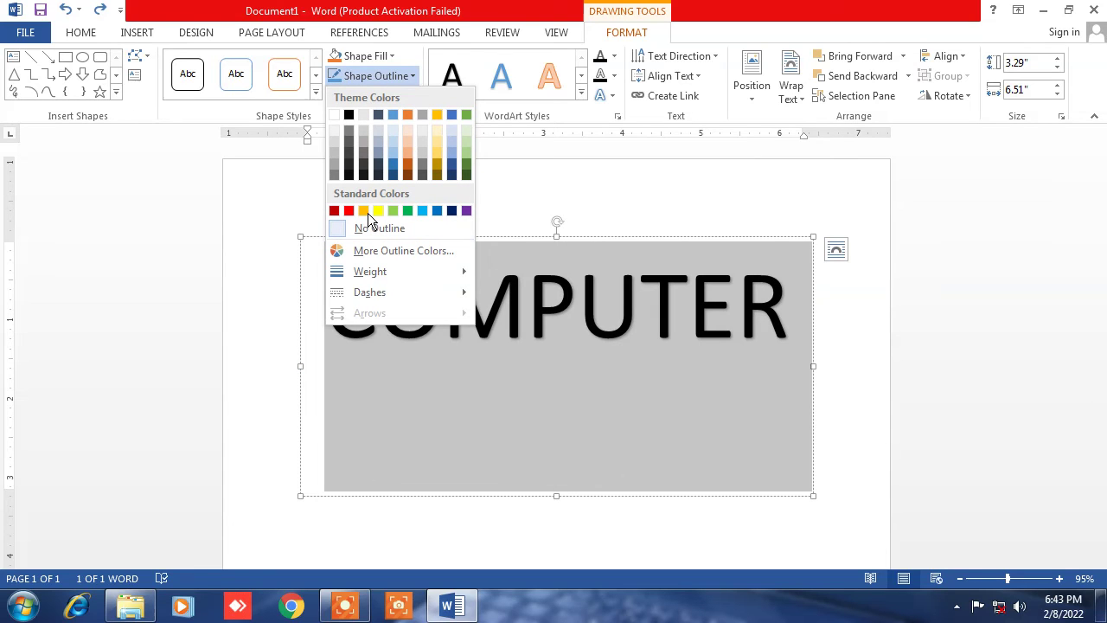
left_click(346, 113)
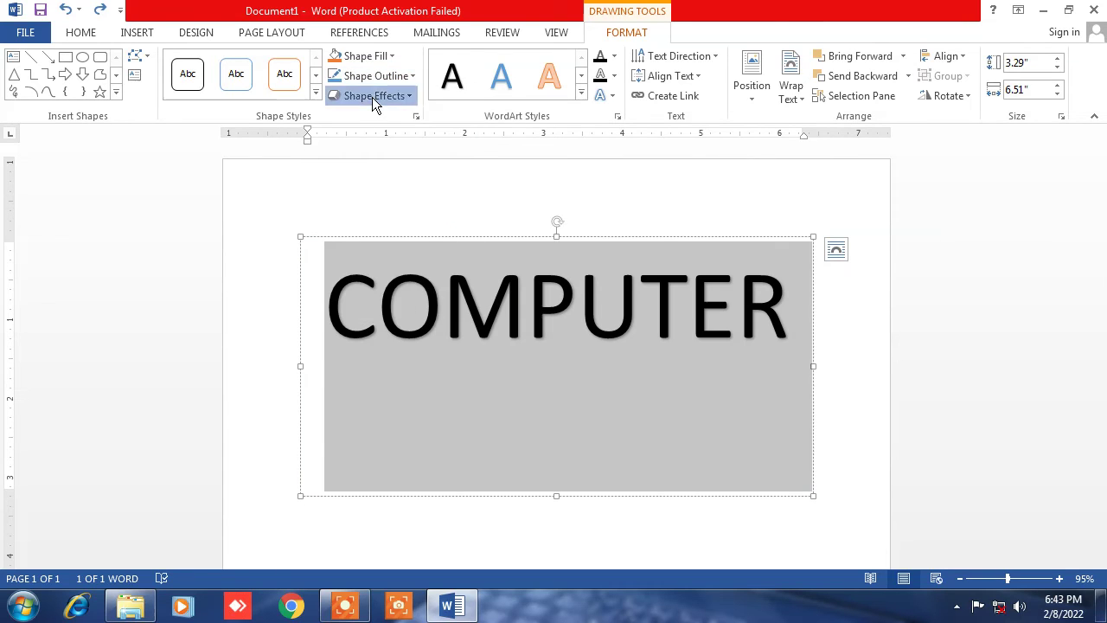
left_click(372, 96)
mouse_move(372, 318)
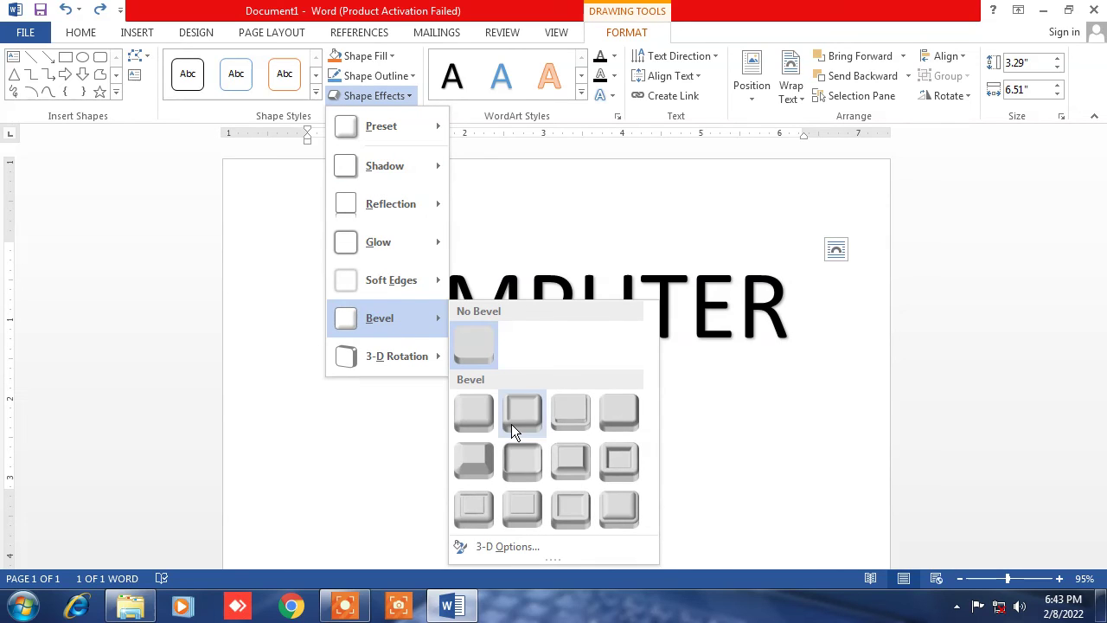
mouse_move(389, 359)
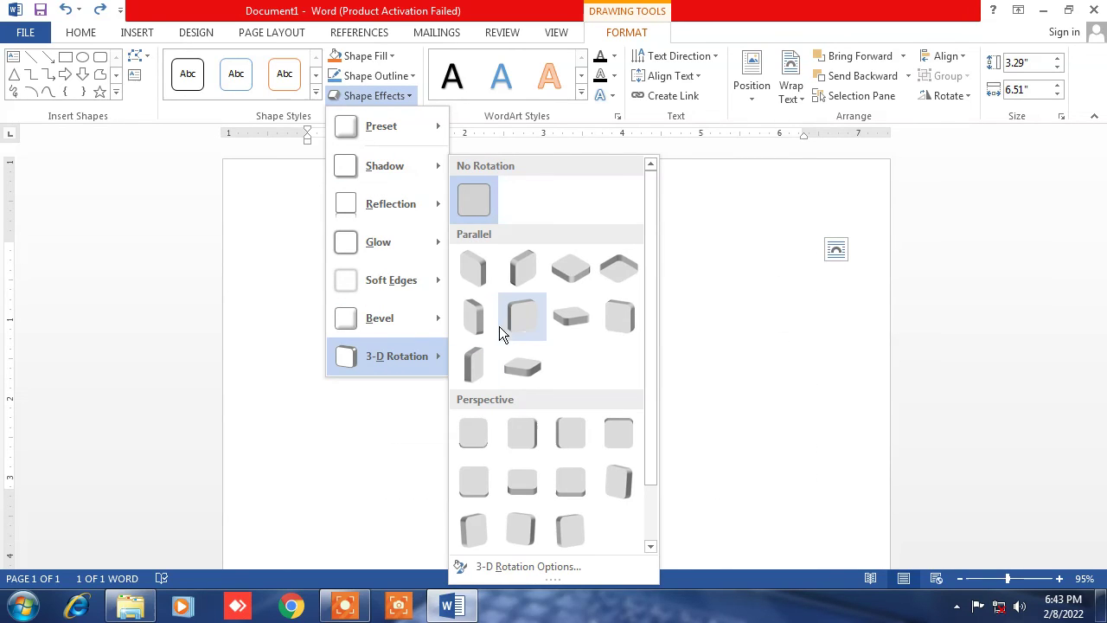
left_click(737, 438)
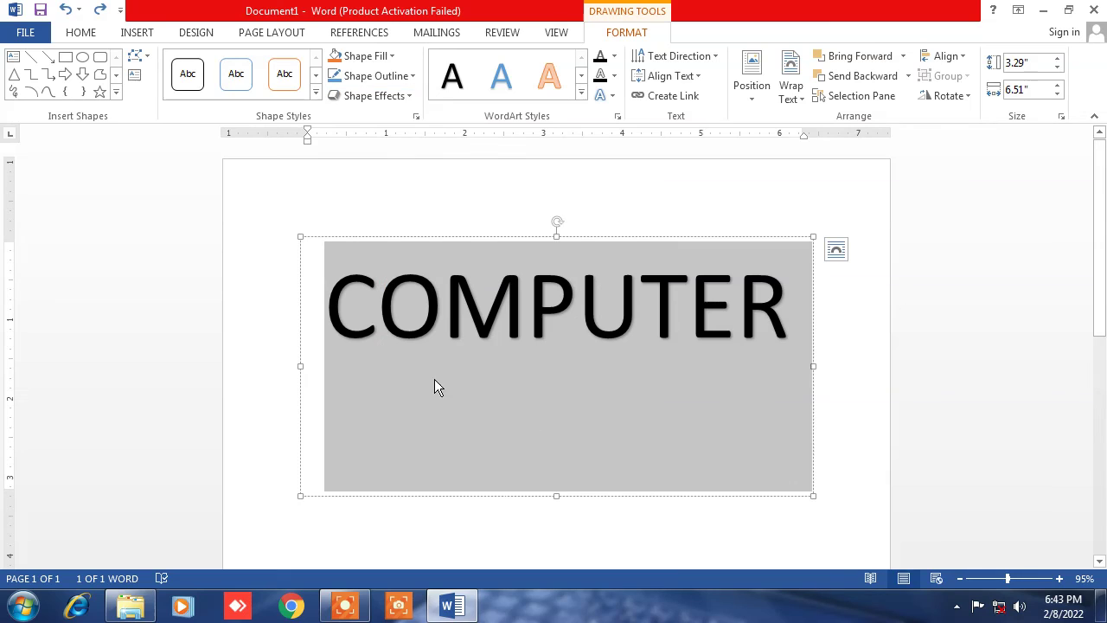
left_click(87, 32)
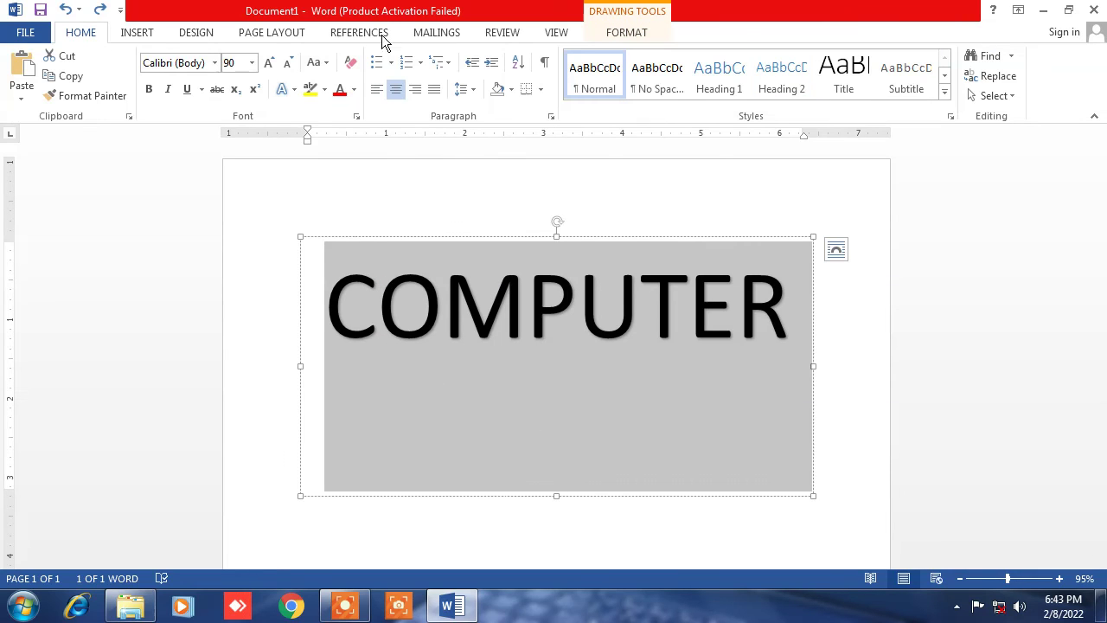
- Delete the COMPUTER WordArt box from the page
left_click(137, 35)
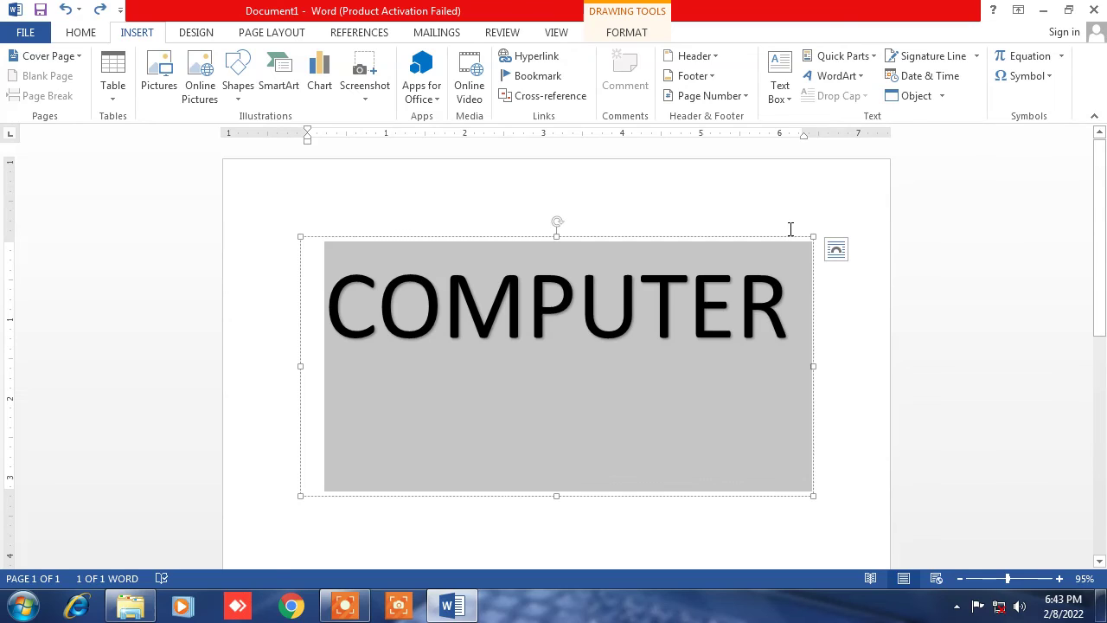
key("Delete")
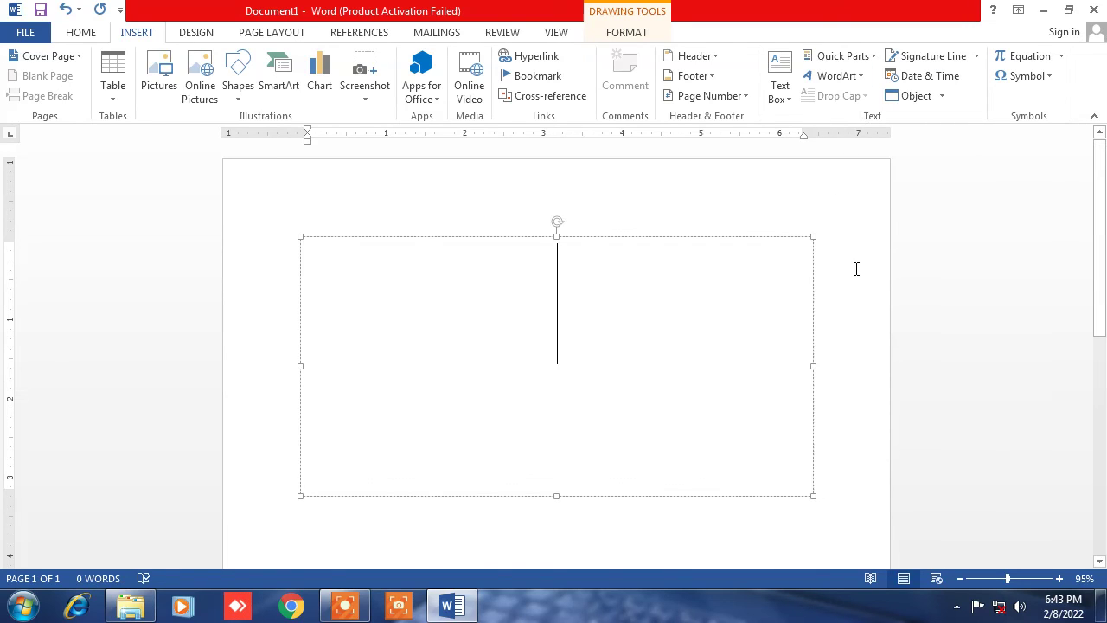
key("Escape")
key("Delete")
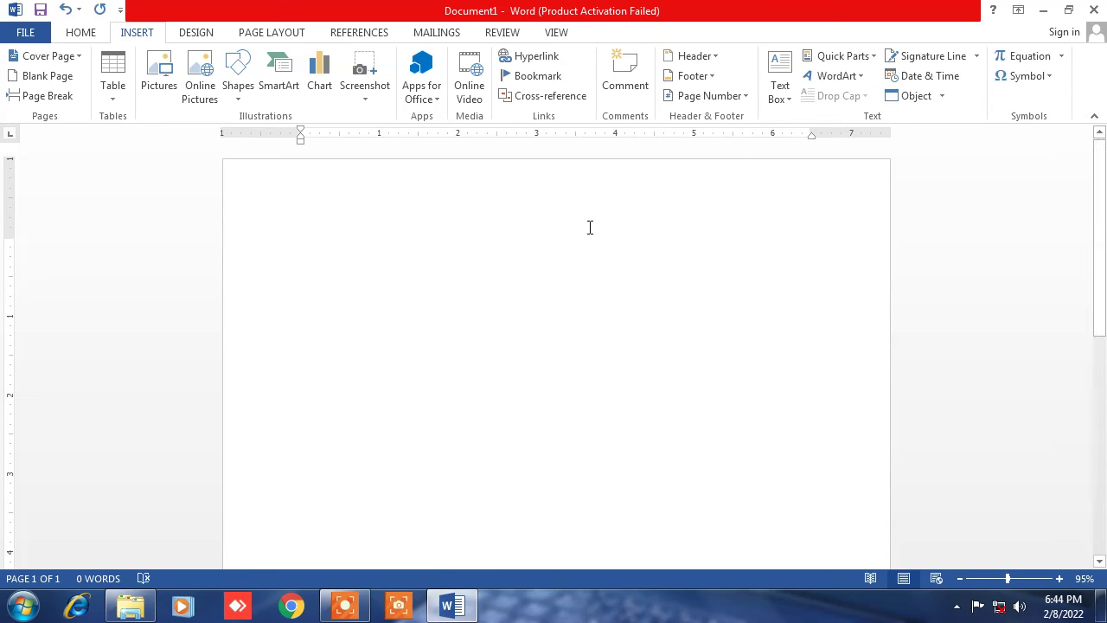
- Type a line of filler text and paste two more copies of it
type("DFSLGKLEWORI")
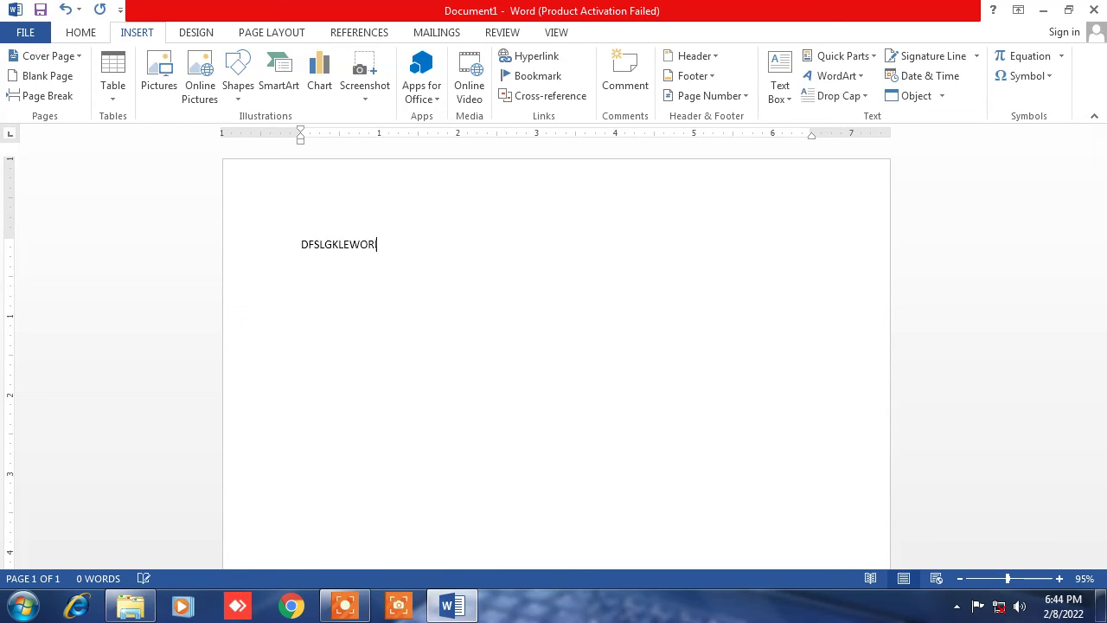
type(" DFDLF DSLFKE FDS FD FD;LSFK EOPF")
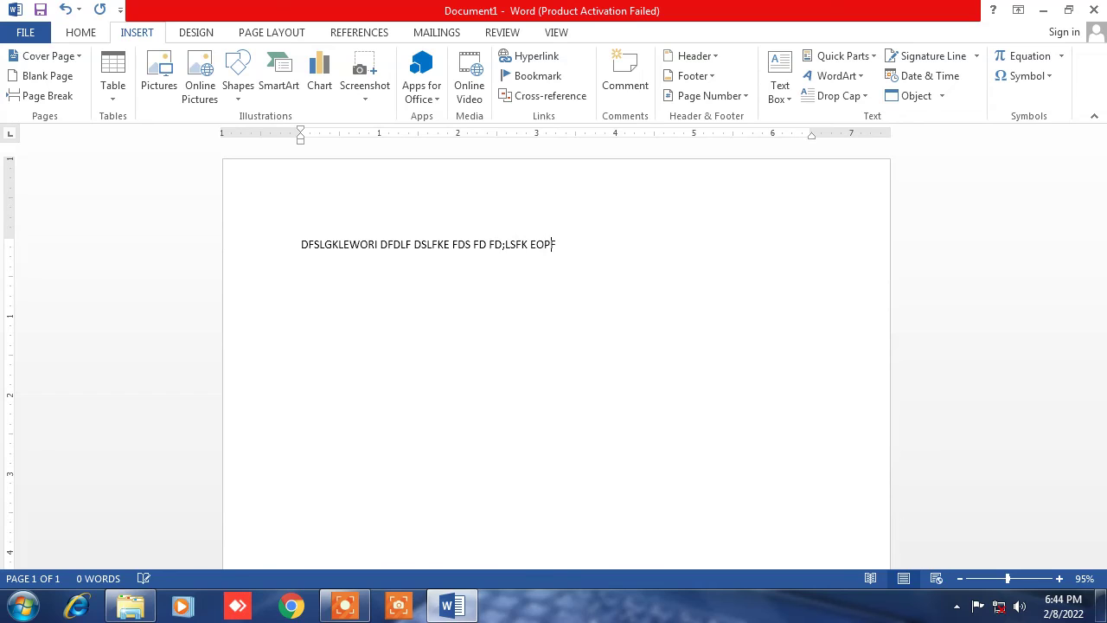
type("K DSLKF EKLFKDSL;FK DFLD FLDSKF;LDSKFLDSKF")
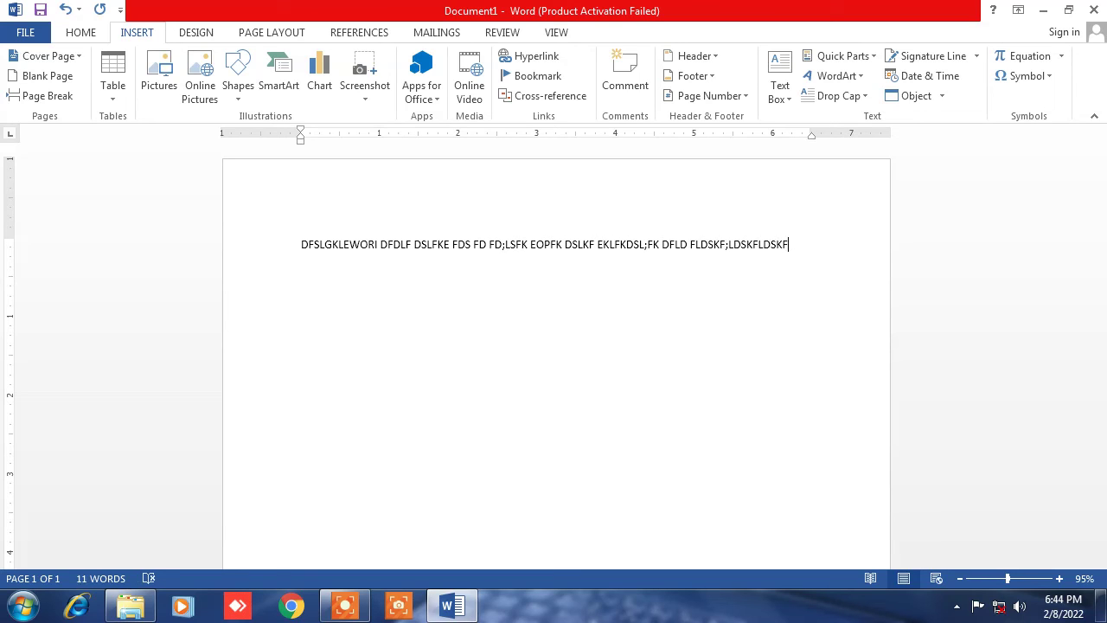
key("ctrl+a")
key("ctrl+c")
key("ctrl+v")
key("ctrl+v")
key("ctrl+v")
key("ctrl+v")
key("ctrl+v")
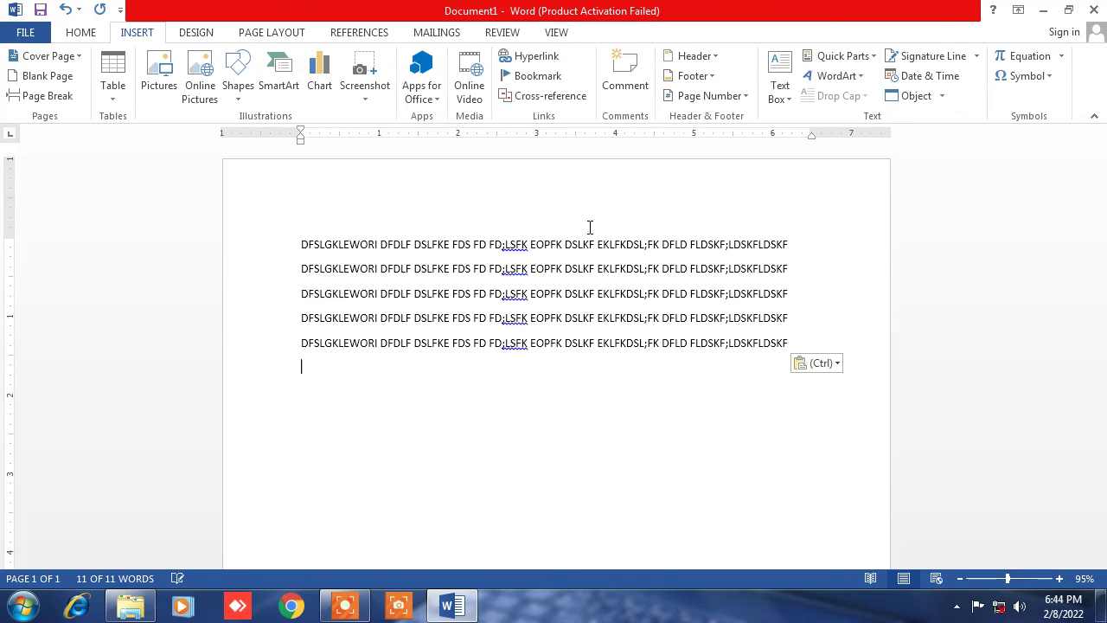
key("ctrl+v")
key("ctrl+v")
key("ctrl+v")
key("ctrl+v")
key("ctrl+v")
key("ctrl+v")
- Give the filler text an in-margin drop cap, then delete all the text
key("ctrl+a")
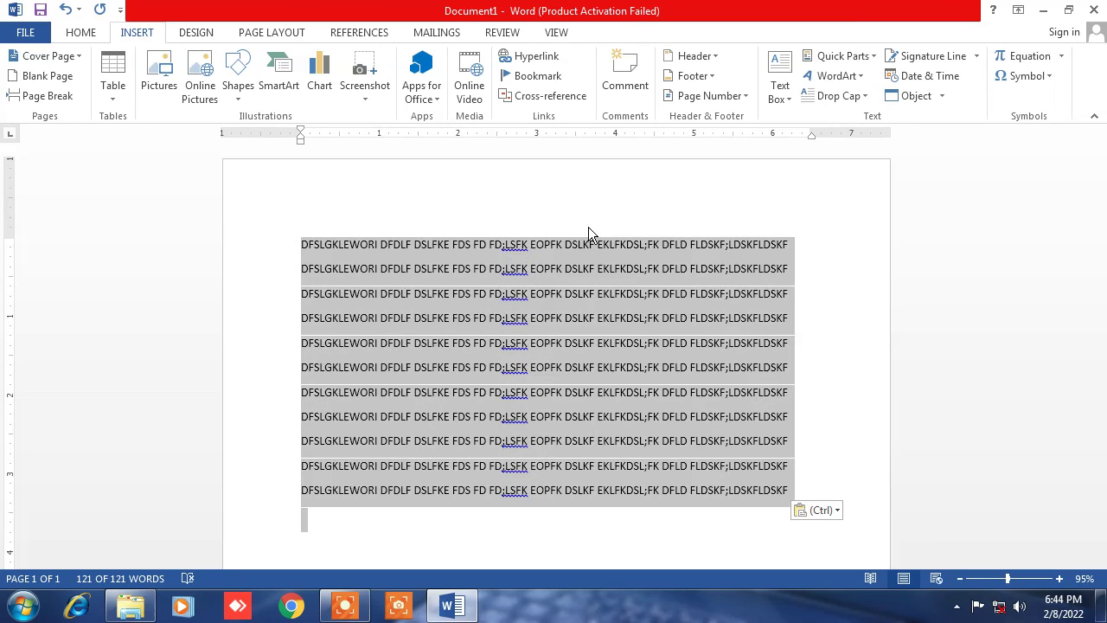
left_click(854, 95)
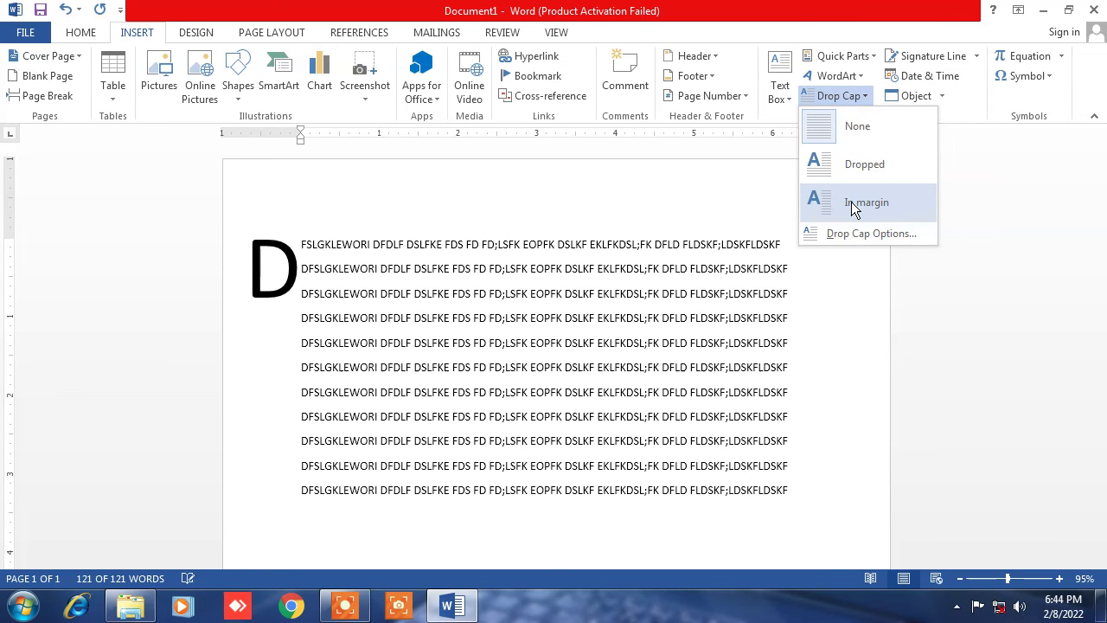
left_click(854, 204)
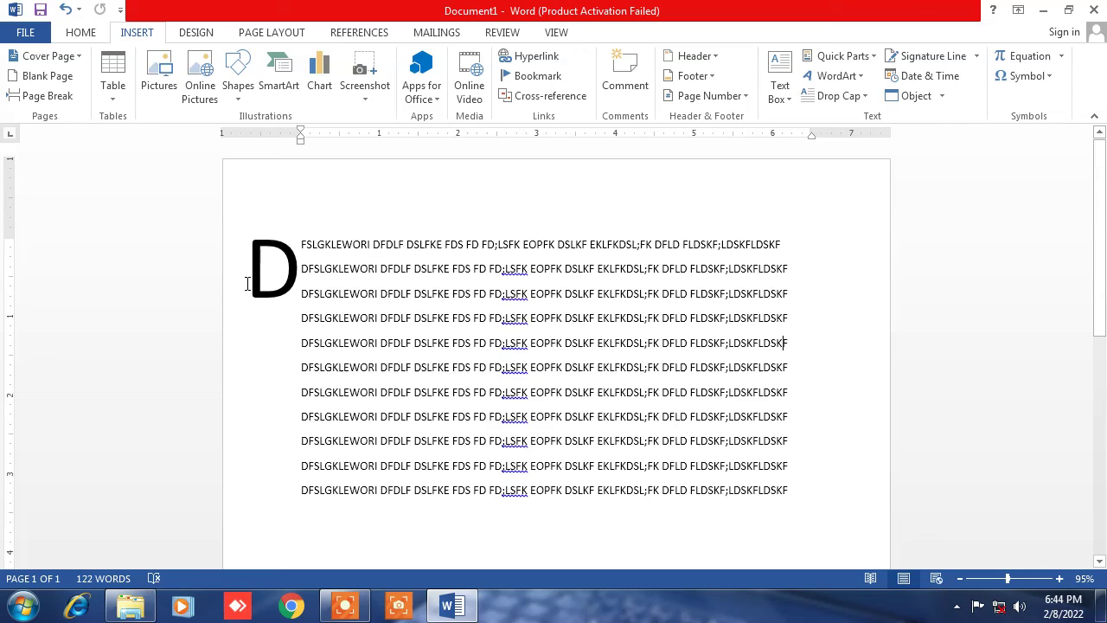
key("ctrl+a")
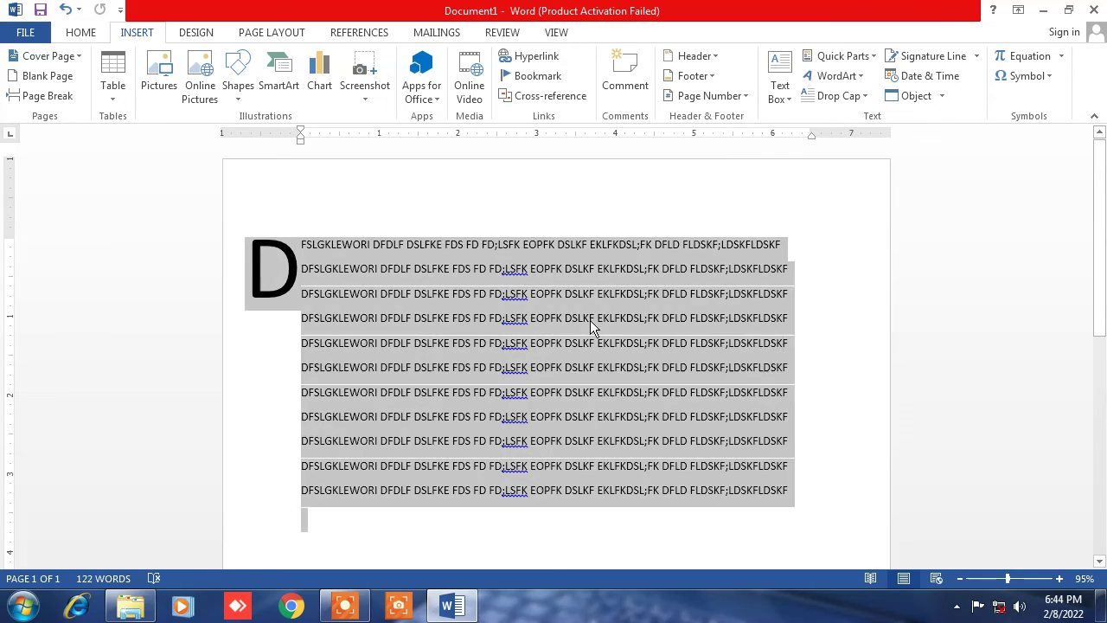
key("Delete")
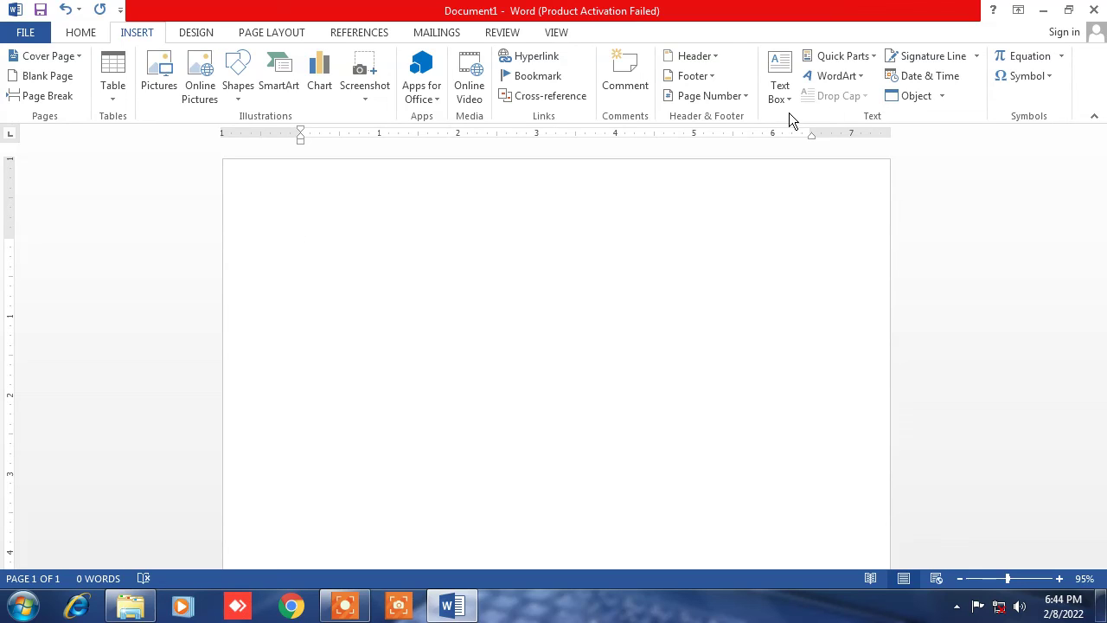
- Insert a Simple Text Box and type filler text into it
left_click(776, 97)
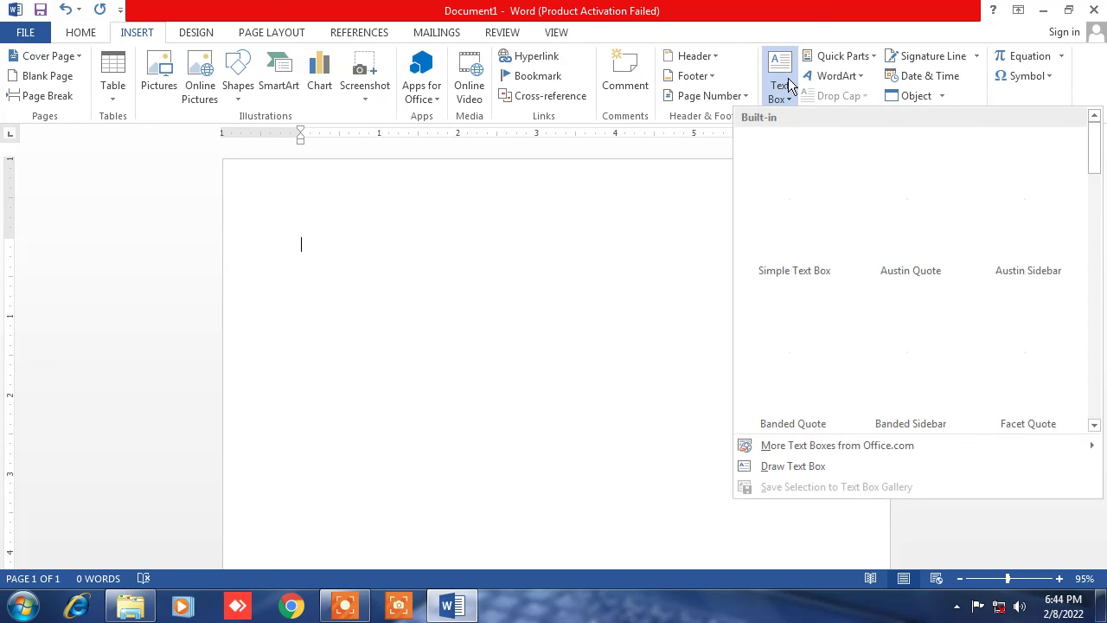
left_click(795, 168)
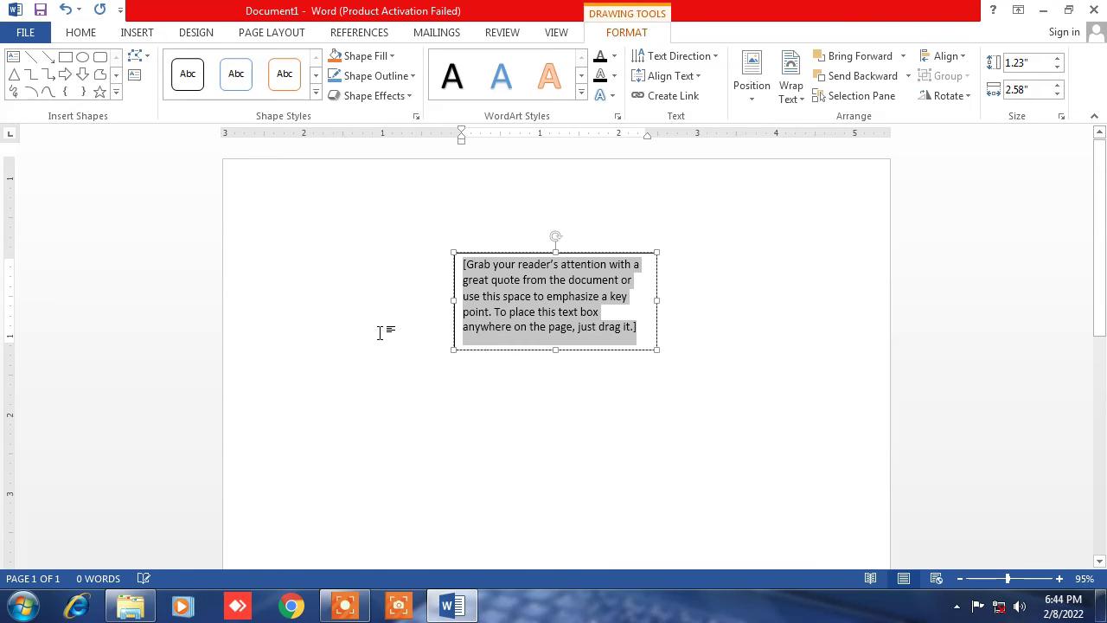
type("FDFDGFDGFDGFDG")
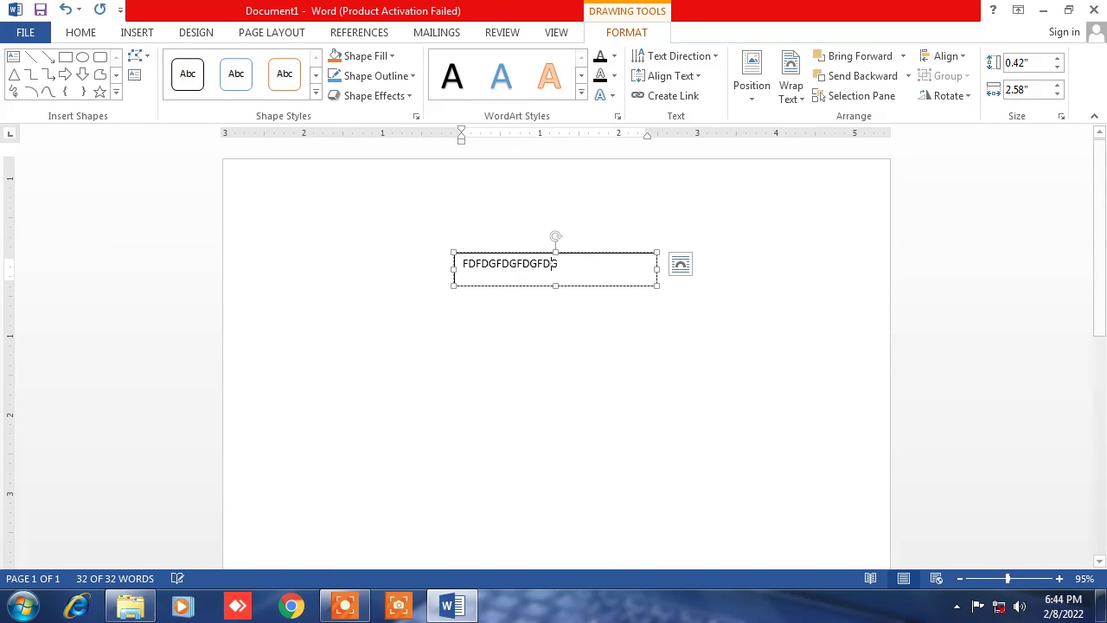
type("FFGFDGFDGFDGFDG FDGFD")
type("GDFGFDG")
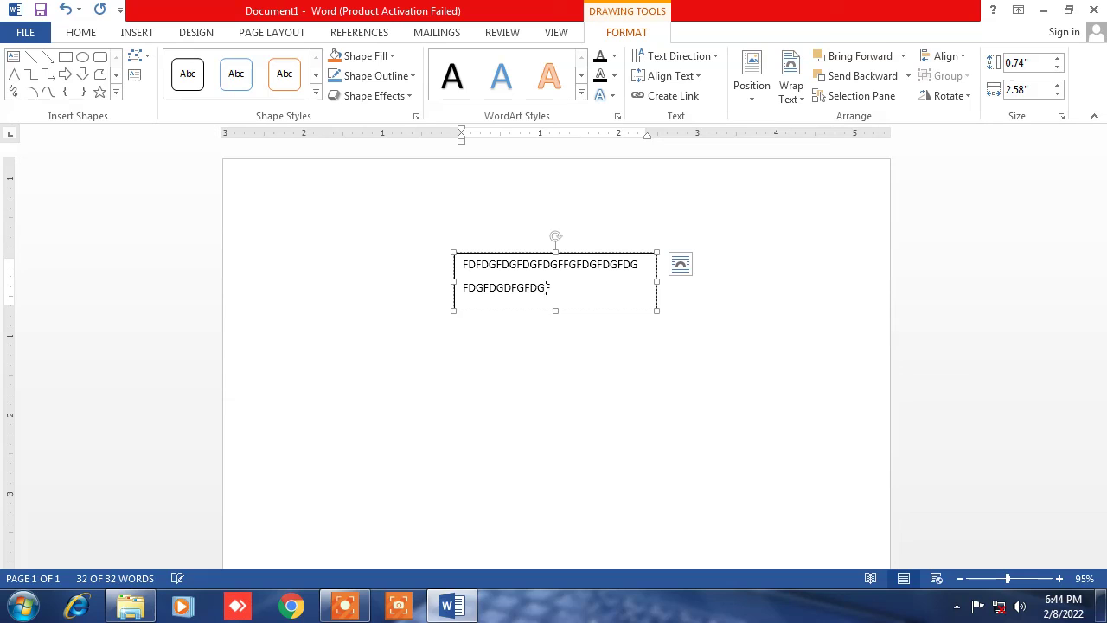
type("FDGDF DFGFD GDF GFDGFDGFDRETRE")
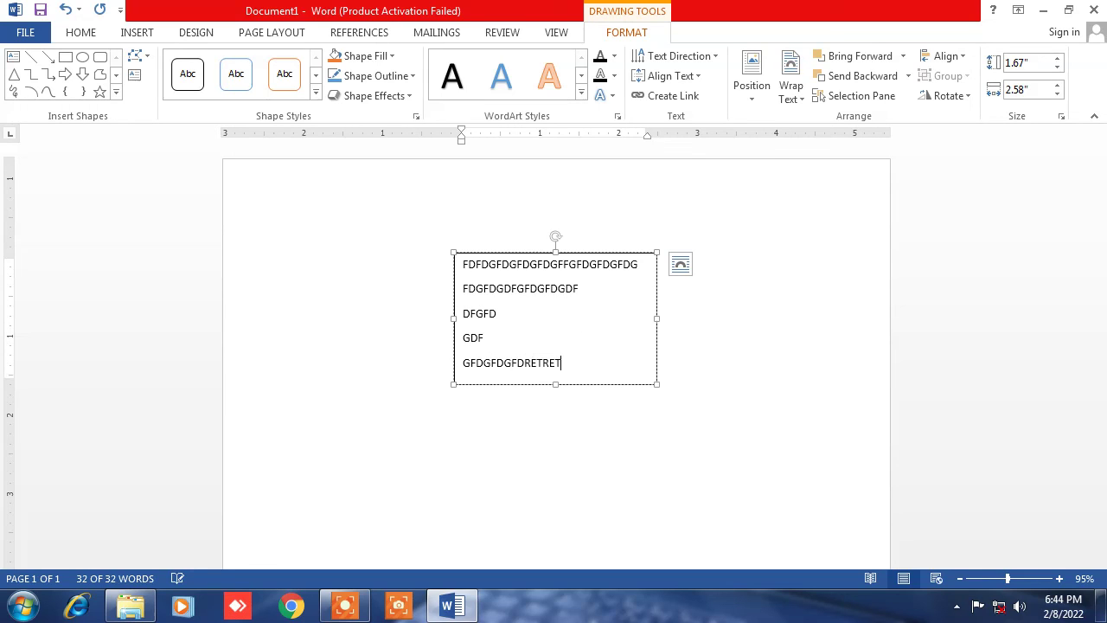
type("TRE")
left_click(705, 306)
left_click(578, 339)
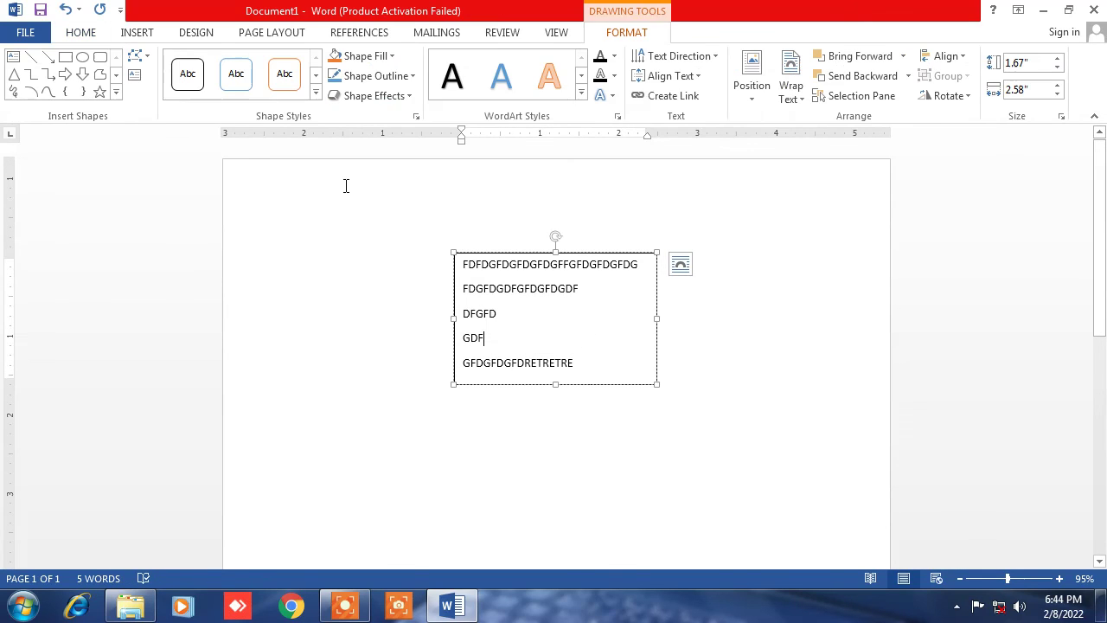
- Fill the text box yellow, add a coloured outline, and apply a Parallel 3-D rotation
left_click(384, 57)
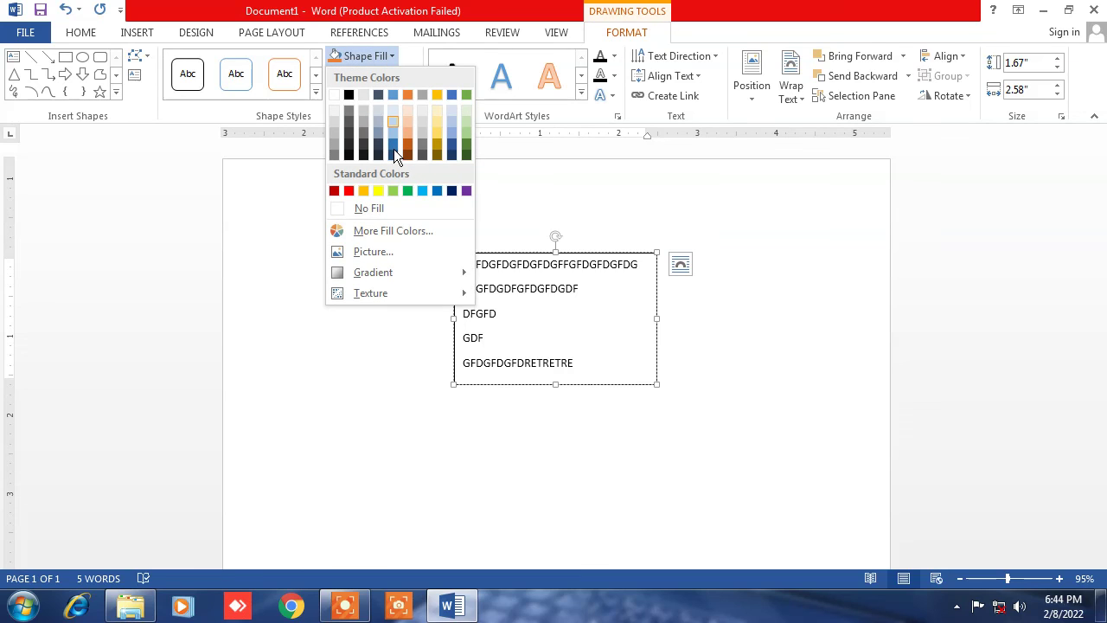
left_click(380, 189)
left_click(372, 83)
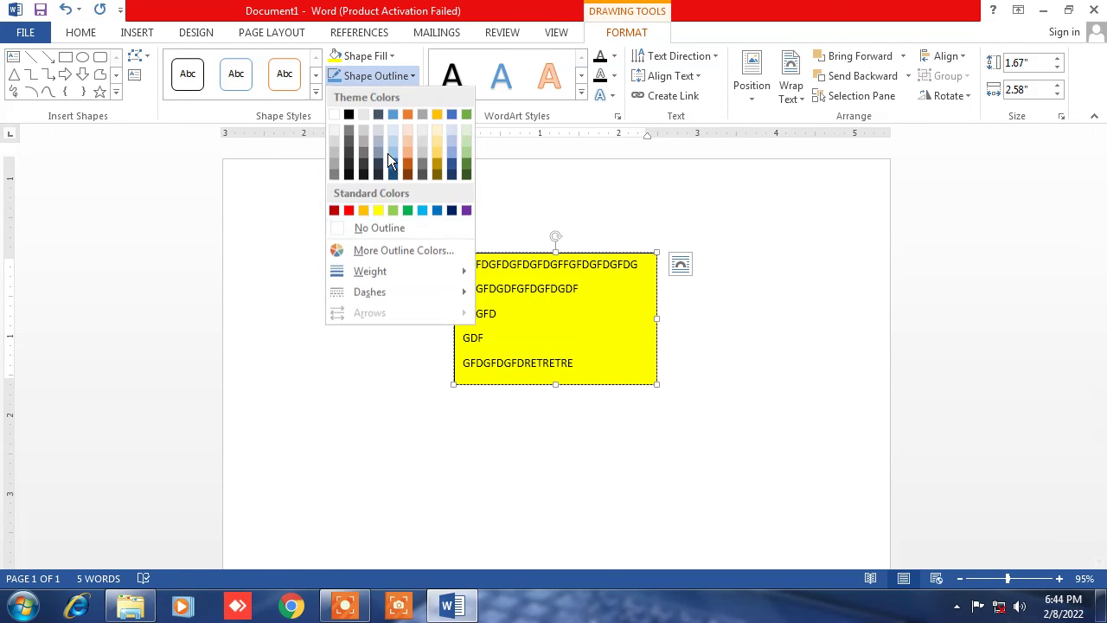
left_click(388, 213)
left_click(372, 96)
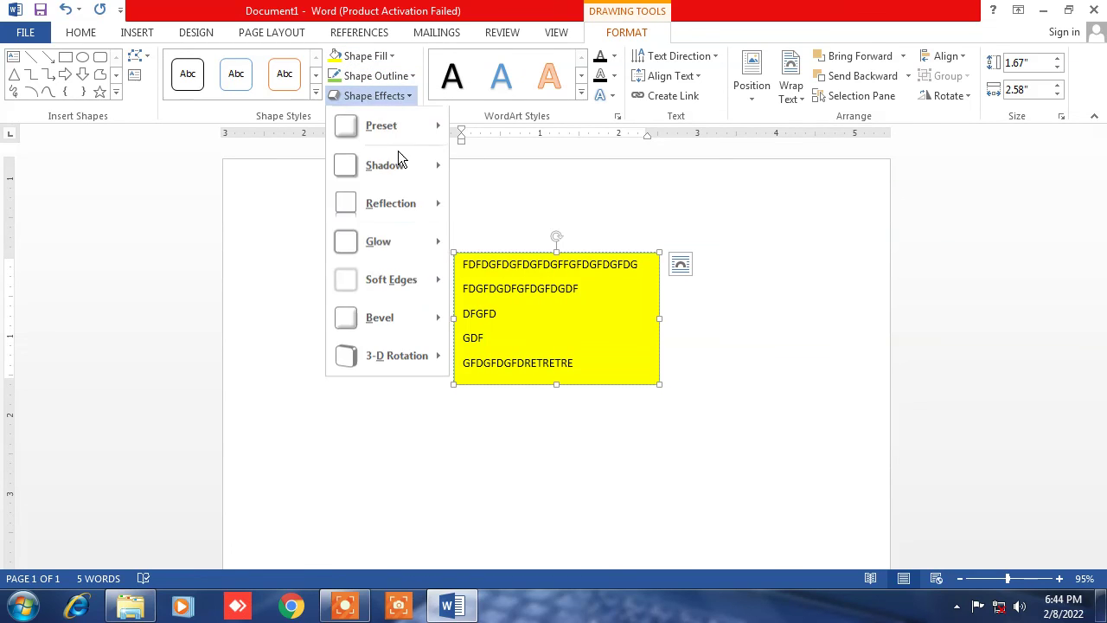
mouse_move(405, 282)
mouse_move(386, 359)
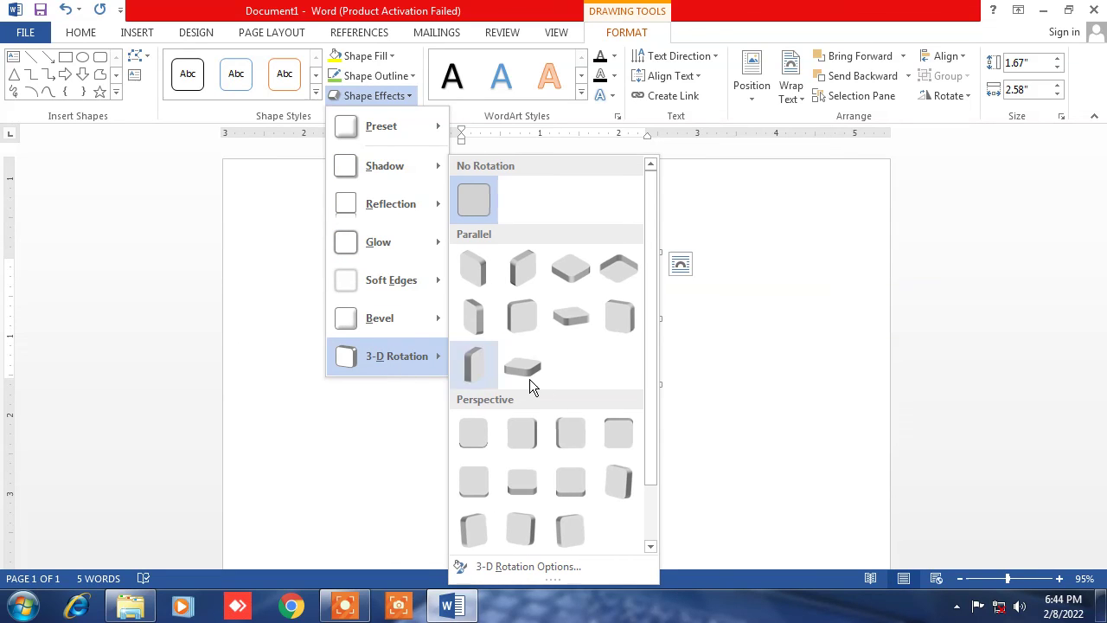
left_click(570, 271)
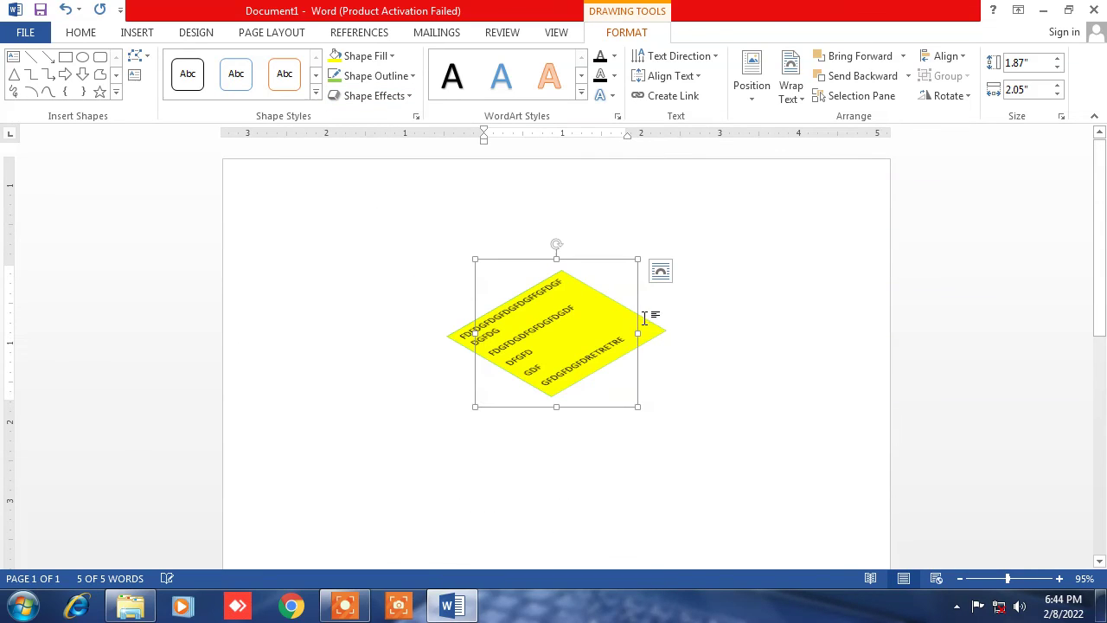
left_click(635, 263)
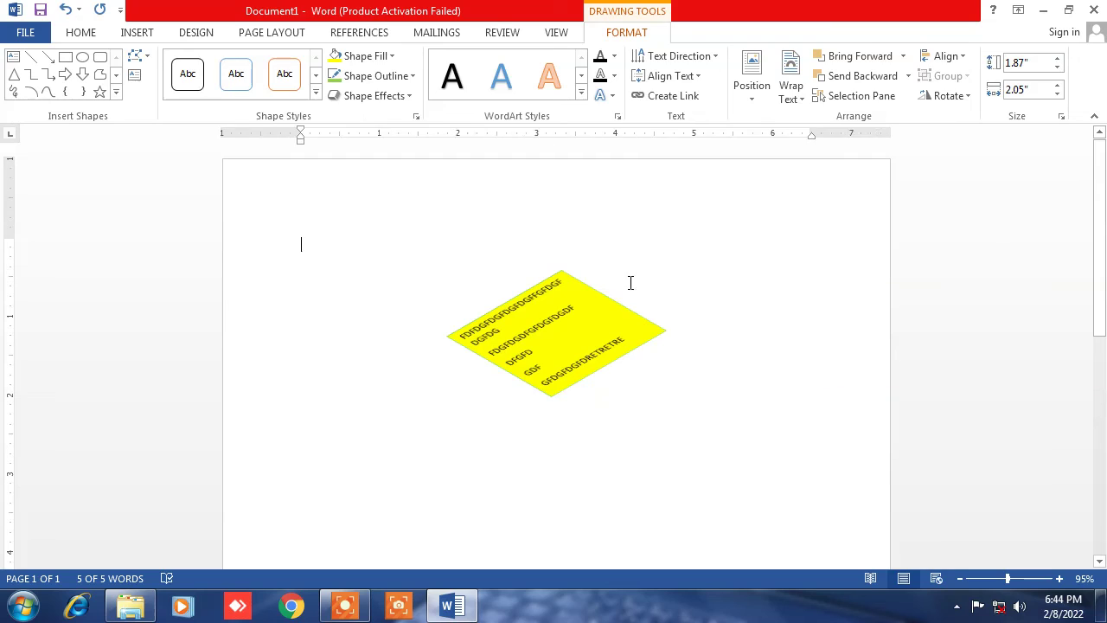
left_click(638, 259)
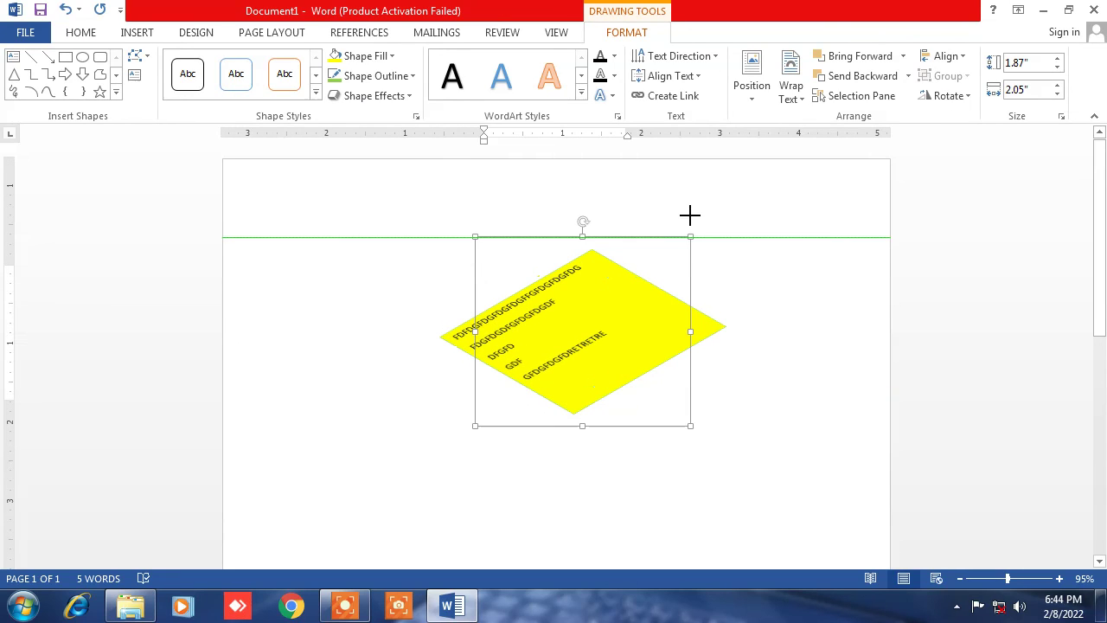
left_click(712, 327)
left_click(650, 344)
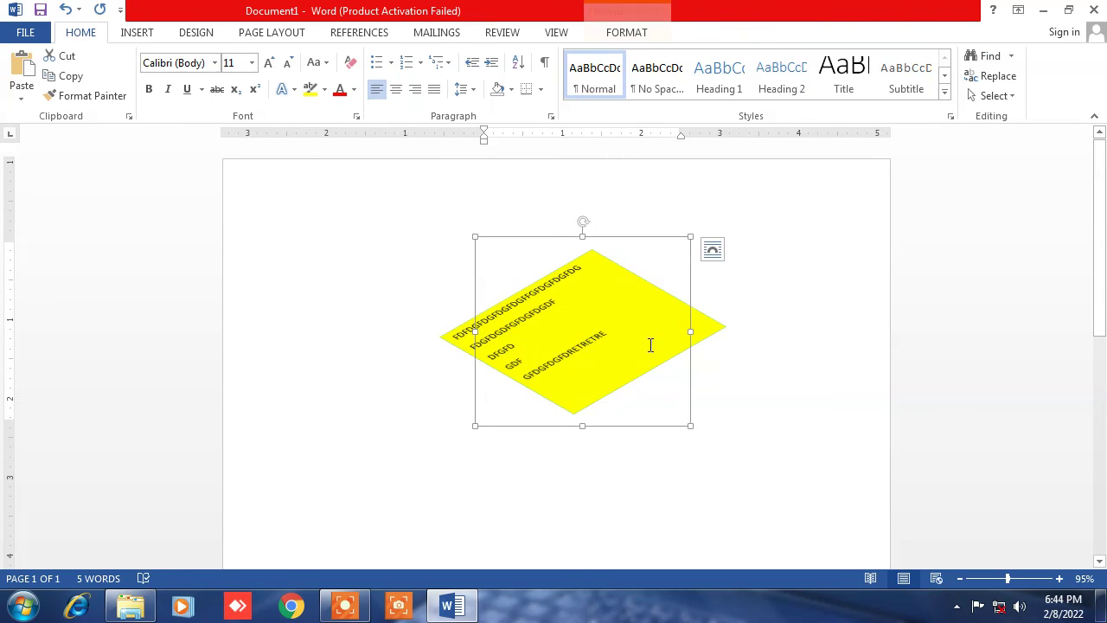
left_click(139, 34)
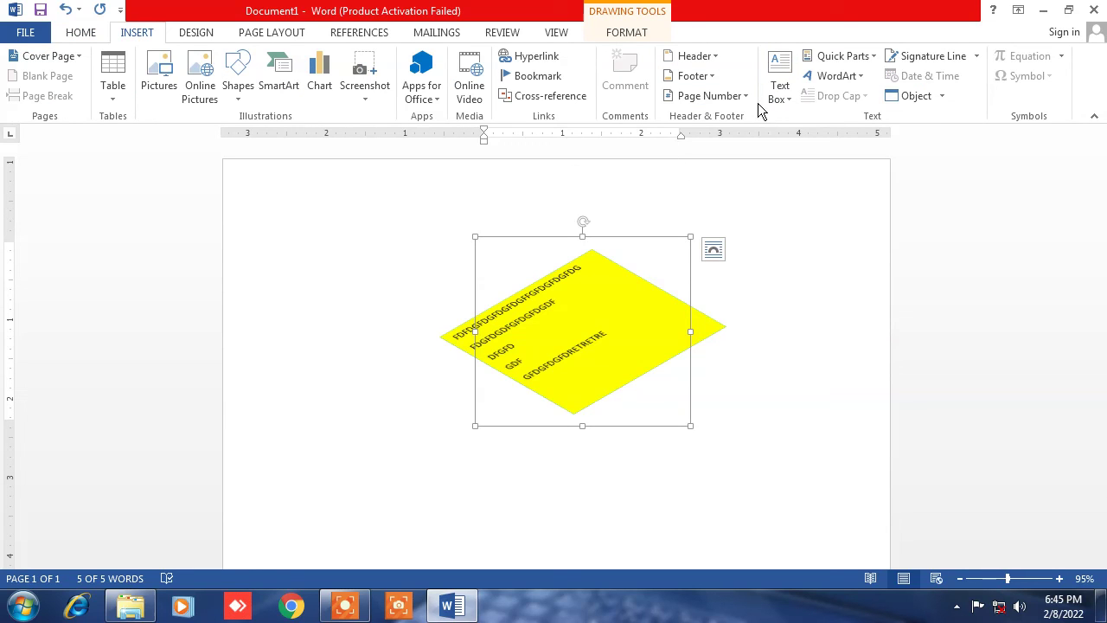
left_click(724, 269)
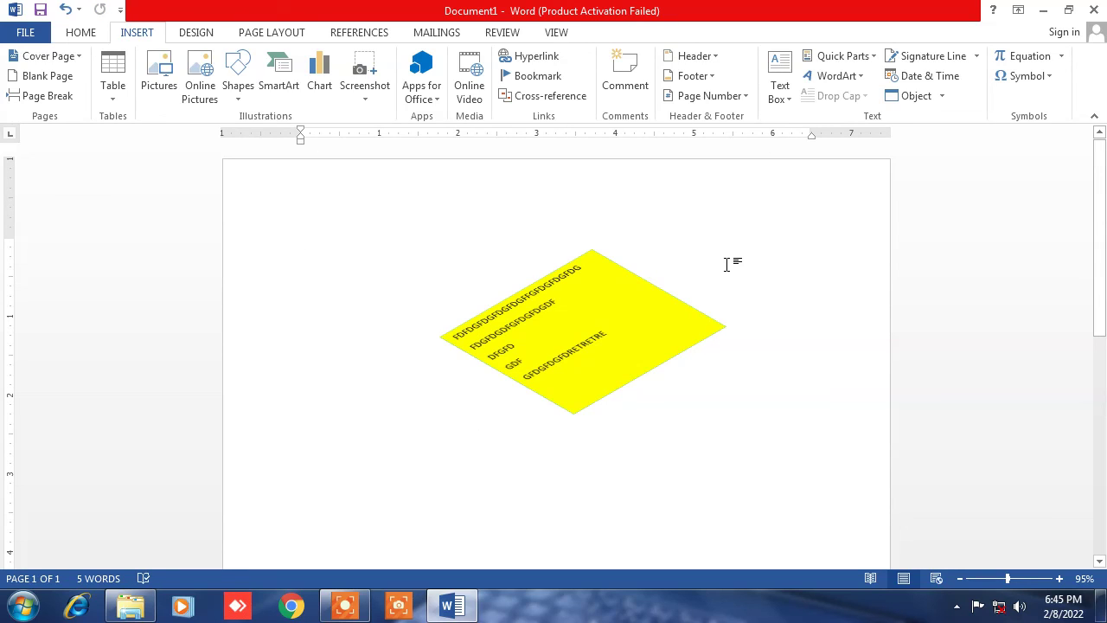